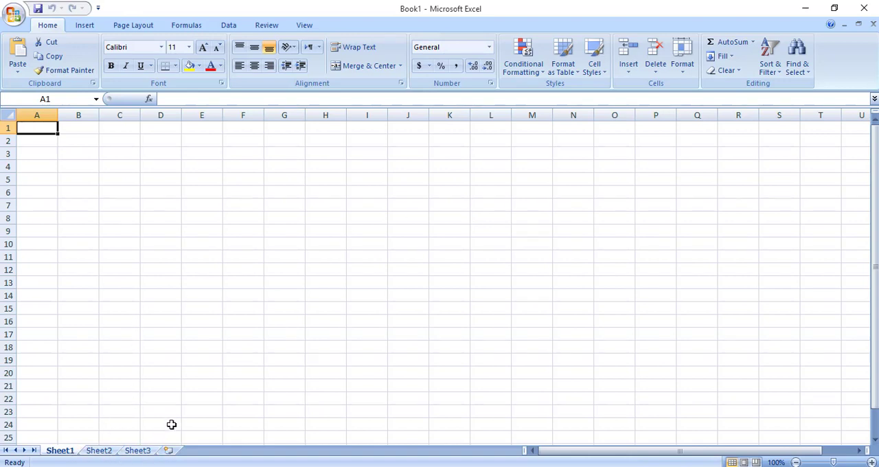
# Add a fourth worksheet to the workbook and rename Sheet1 as HOME.
pyautogui.click(169, 451)
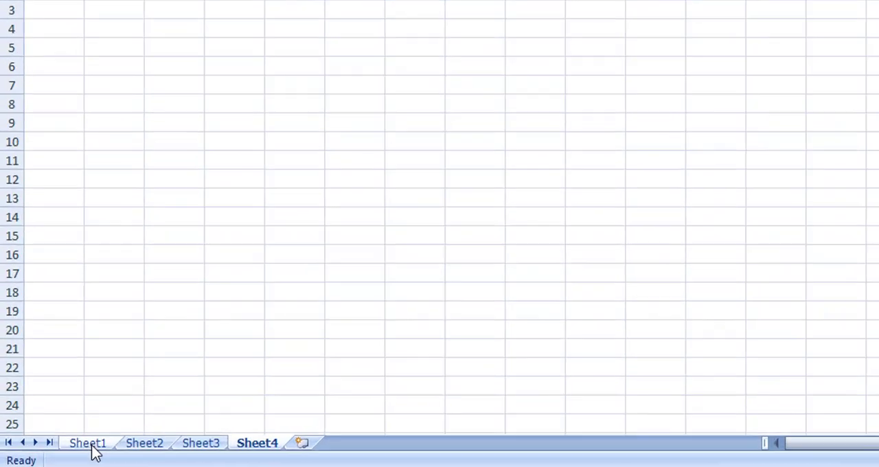
pyautogui.doubleClick(63, 454)
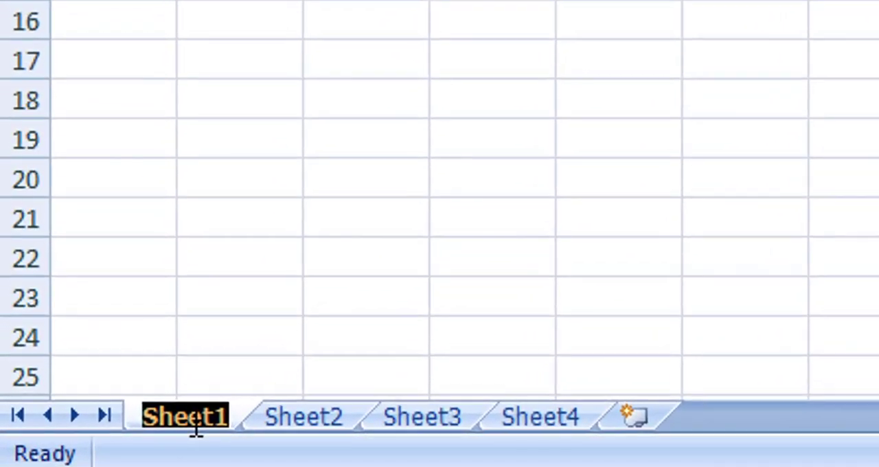
pyautogui.write('HOME')
pyautogui.press('Return')
# Rename Sheet2, Sheet3 and Sheet4 as CLASS 1, CLASS 2 and CLASS 3.
pyautogui.click(305, 421)
pyautogui.doubleClick(313, 410)
pyautogui.write('CLASS 2')
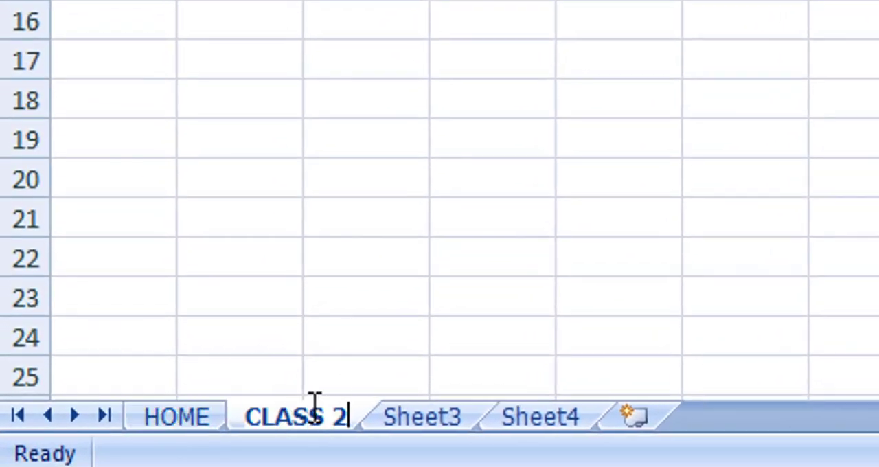
pyautogui.press('BackSpace')
pyautogui.write('1')
pyautogui.doubleClick(414, 411)
pyautogui.write('CLASS 2')
pyautogui.doubleClick(556, 419)
pyautogui.write('CLASS 3')
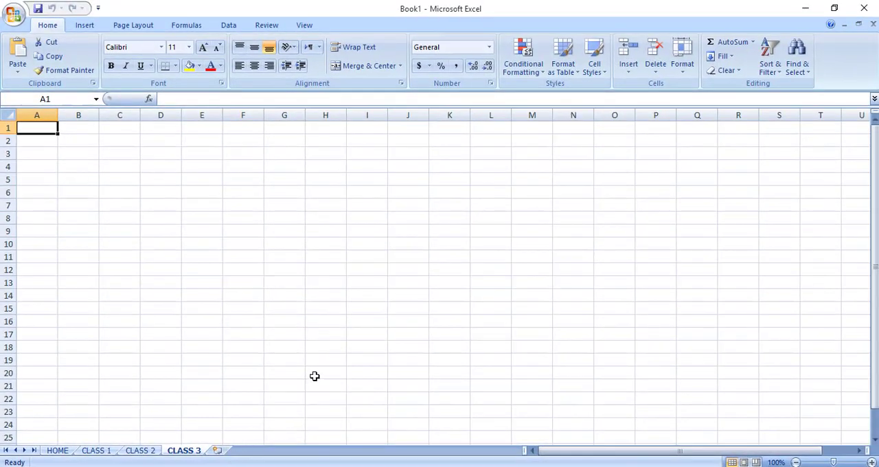
# Enter the note SHIFT F11 in cell E18 of the CLASS 3 sheet and clear it again.
pyautogui.click(205, 352)
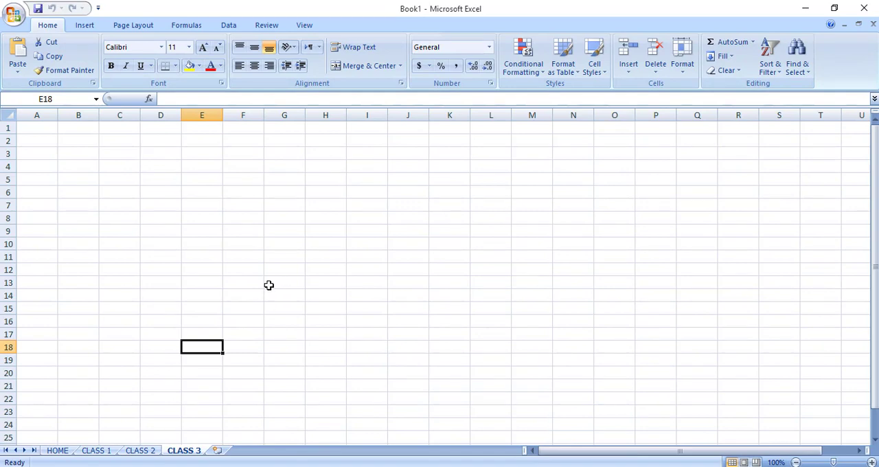
pyautogui.write('SHIFT F11')
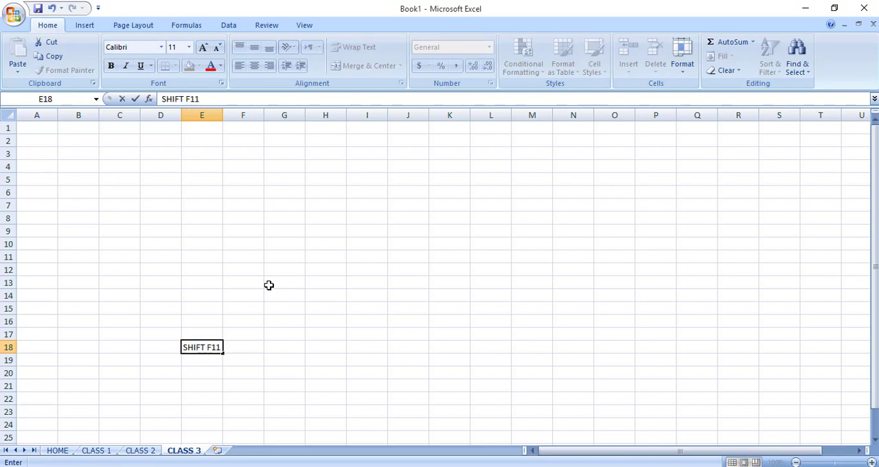
pyautogui.press('Return')
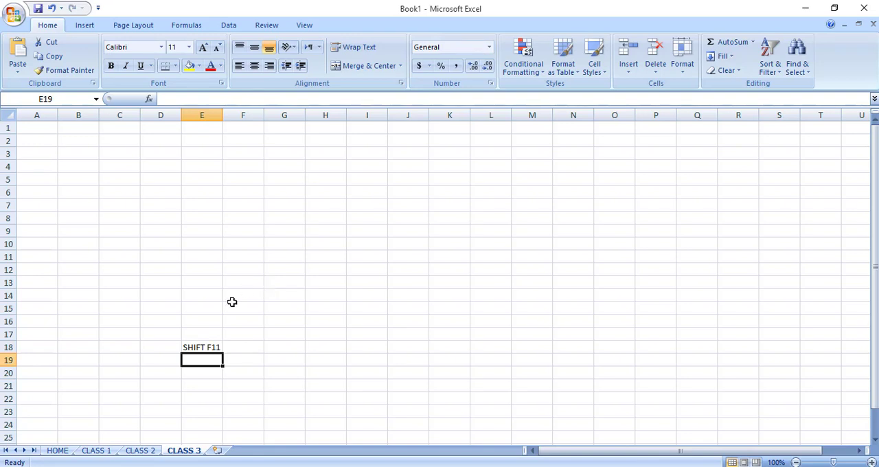
pyautogui.click(196, 349)
pyautogui.press('BackSpace')
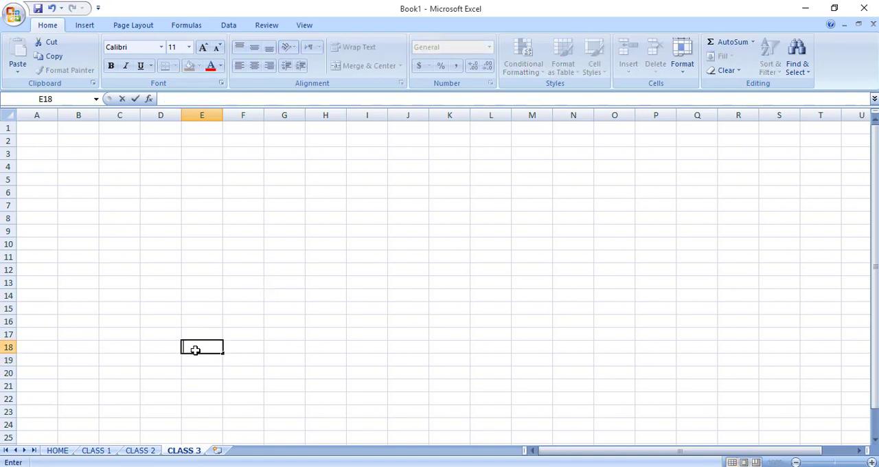
# Group the sheets CLASS 1 through CLASS 3 and make CLASS 1 the active sheet of the group.
pyautogui.click(59, 450)
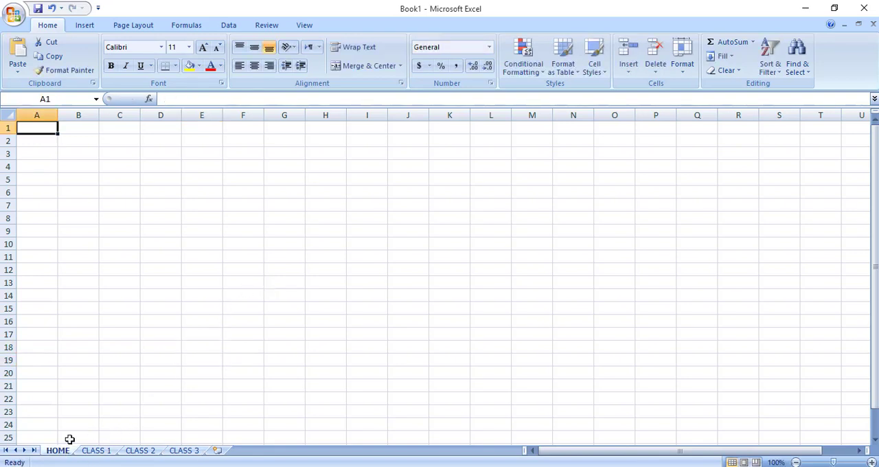
pyautogui.click(145, 320)
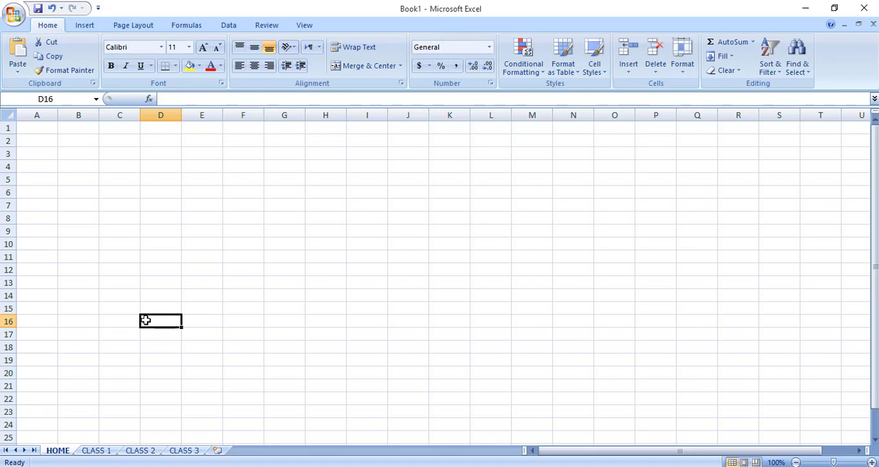
pyautogui.click(97, 451)
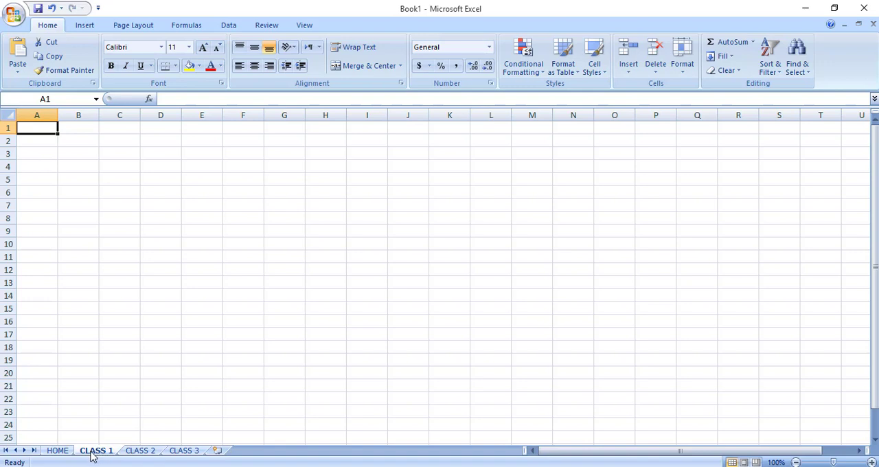
pyautogui.press('shift')
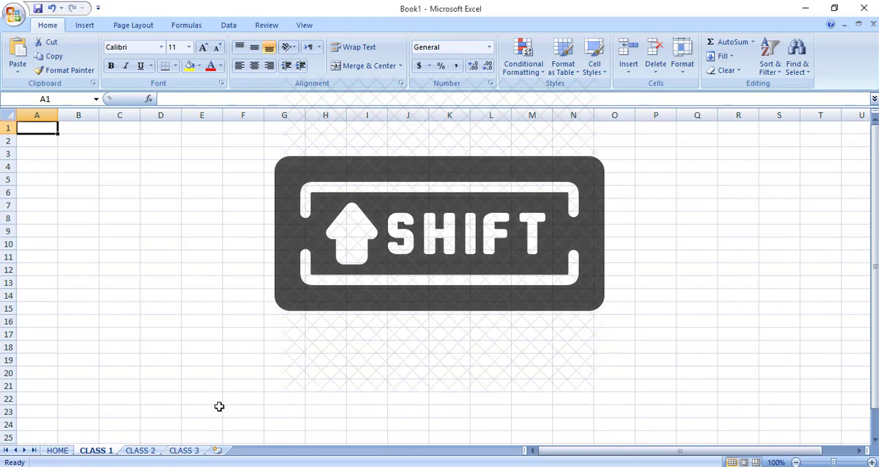
pyautogui.keyDown('shift'); pyautogui.click(191, 454); pyautogui.keyUp('shift')
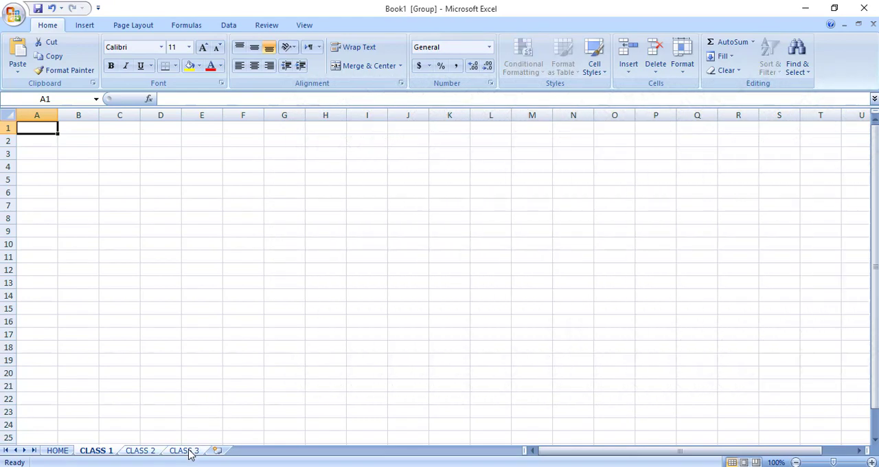
pyautogui.rightClick(191, 454)
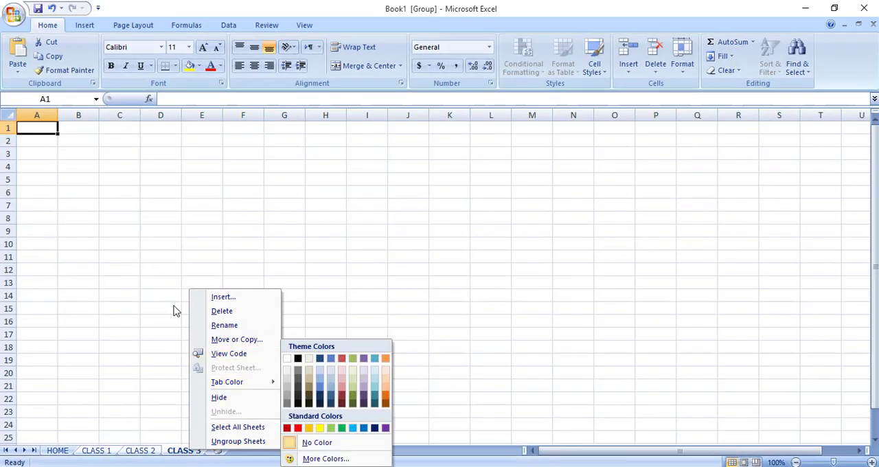
pyautogui.click(324, 39)
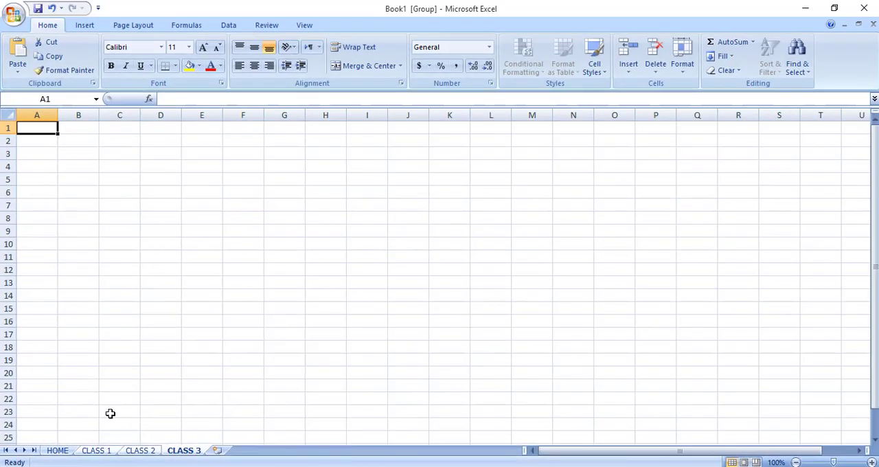
pyautogui.click(97, 452)
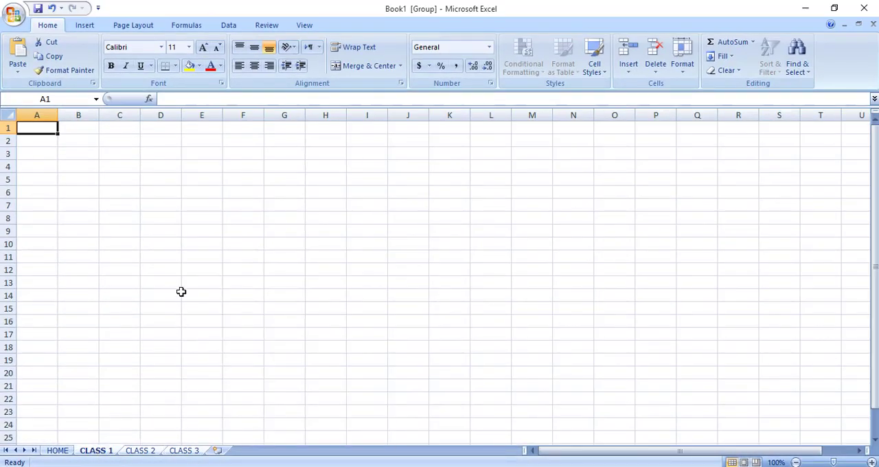
# Enter the headings NAME, FATHER NAME and CLASS in cells C5 to E5 of the grouped sheets.
pyautogui.click(130, 180)
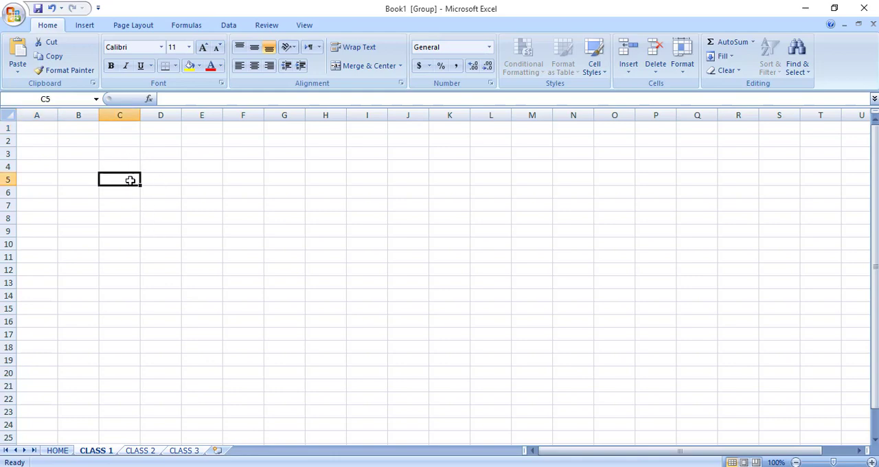
pyautogui.write('NAME')
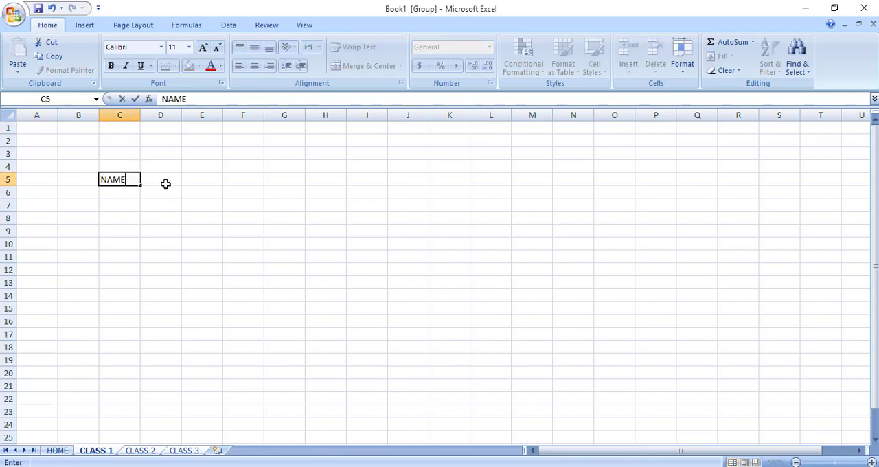
pyautogui.click(166, 184)
pyautogui.write('FATHER NAME')
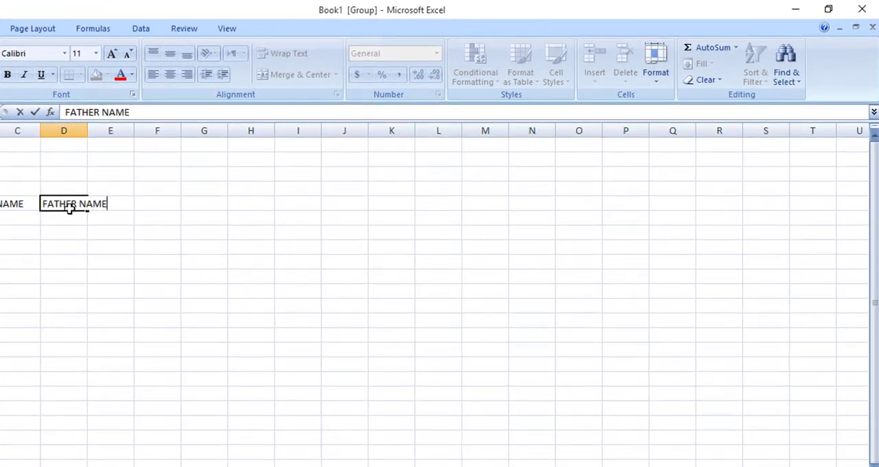
pyautogui.press('Tab')
pyautogui.write('CLASS')
pyautogui.press('Tab')
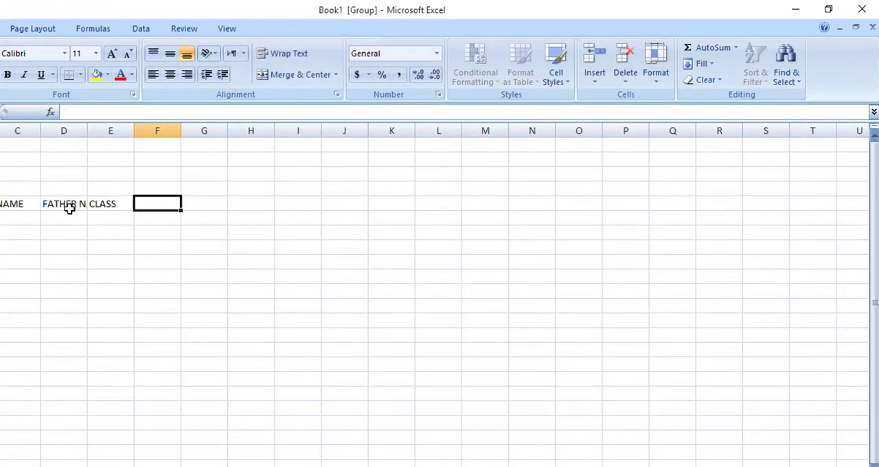
# Enter the subject headings PASHTO, ENGLISH, PYSICS and MATH in cells F5 to I5.
pyautogui.write('PASHTO')
pyautogui.press('Tab')
pyautogui.write('ENGLISH')
pyautogui.press('Tab')
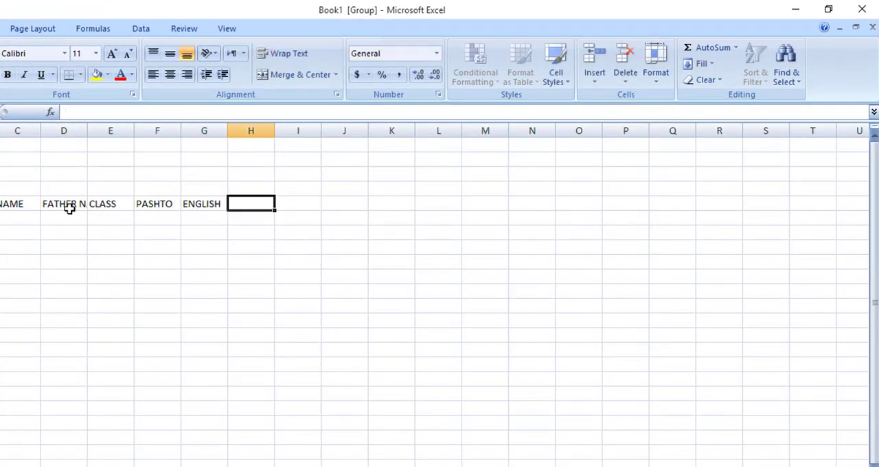
pyautogui.write('PYSICS')
pyautogui.press('Tab')
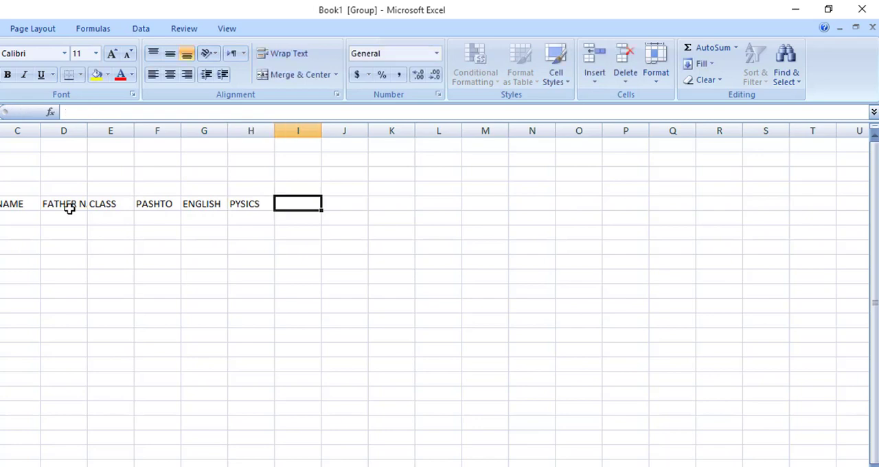
pyautogui.write('MATH')
pyautogui.press('Tab')
# Enter the headings OBATAIN MARKS, TOTAL MARKS, %TAGE and REMARK in cells J5 to M5.
pyautogui.write('OBAT')
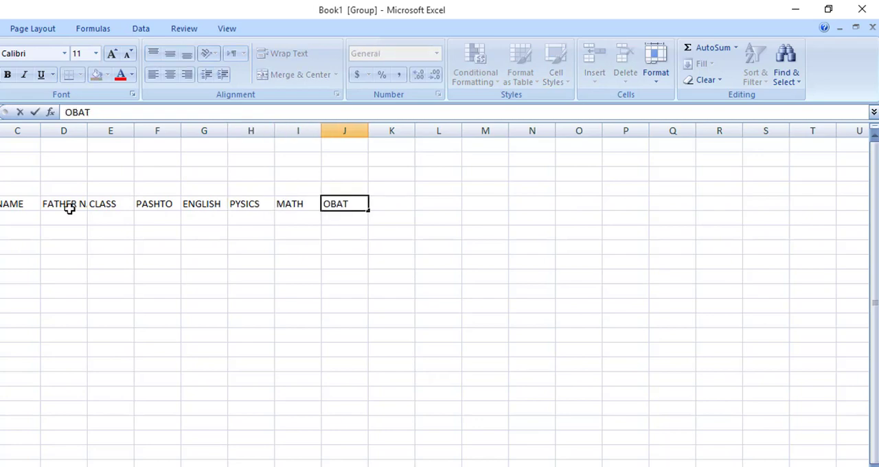
pyautogui.write('AIN MARKS')
pyautogui.press('Tab')
pyautogui.write('TO')
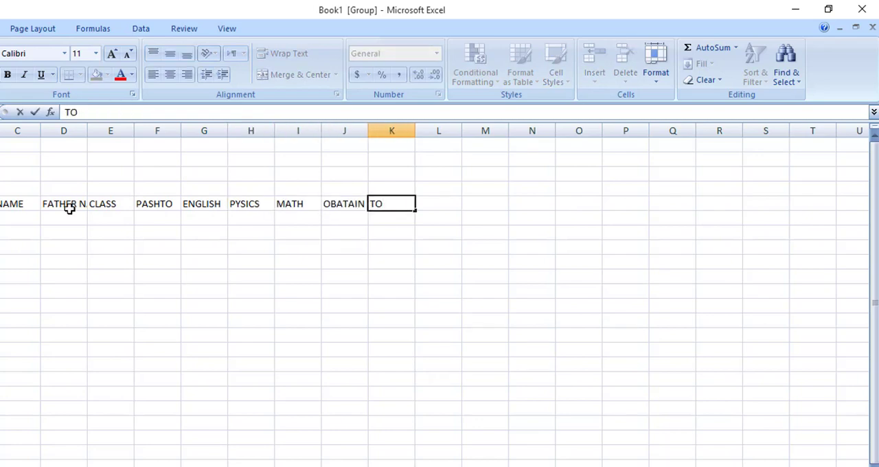
pyautogui.write('TAL MARKS')
pyautogui.press('Tab')
pyautogui.write('%')
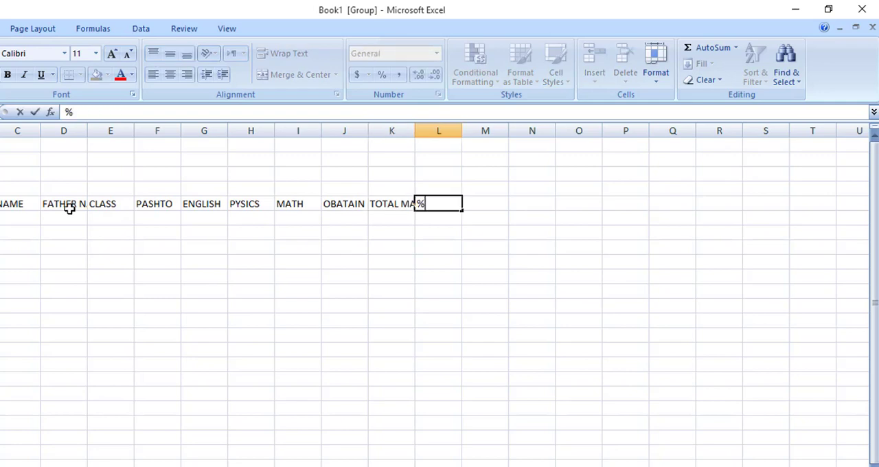
pyautogui.write('RTAGE')
pyautogui.press('Tab')
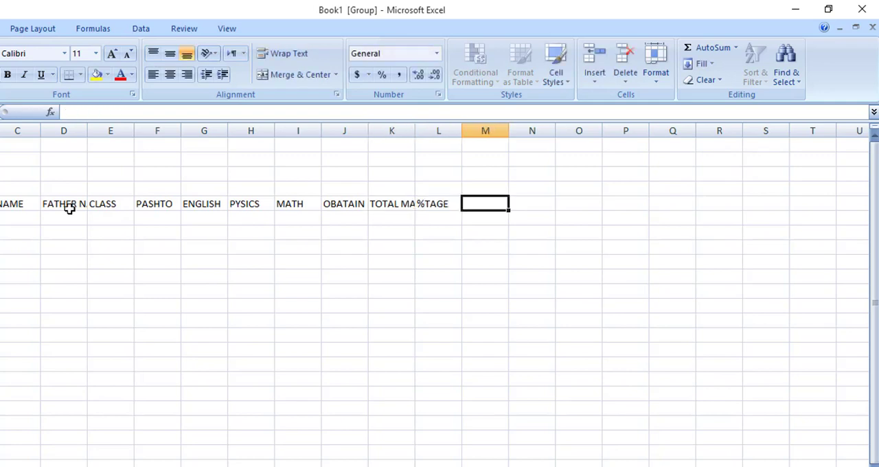
pyautogui.write('REMARK')
pyautogui.press('Return')
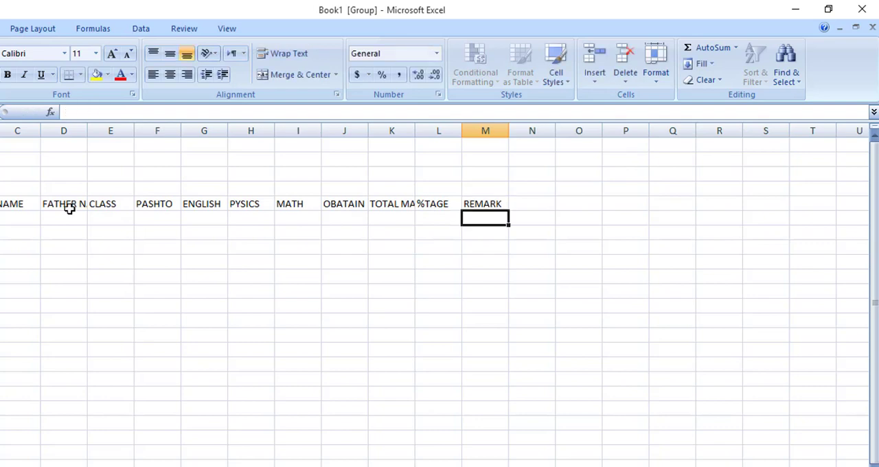
# Merge and center the NAME heading across cells C5 and C6 and align it vertically to the middle.
pyautogui.moveTo(20, 206); pyautogui.dragTo(21, 218)
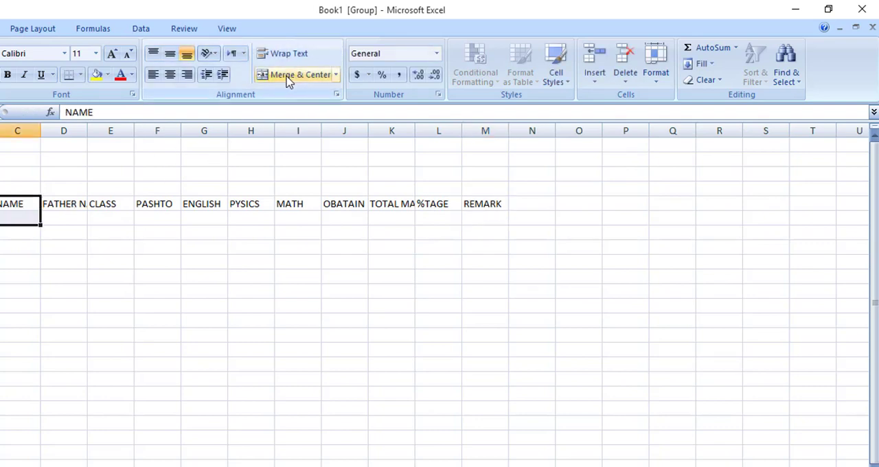
pyautogui.click(335, 75)
pyautogui.click(303, 90)
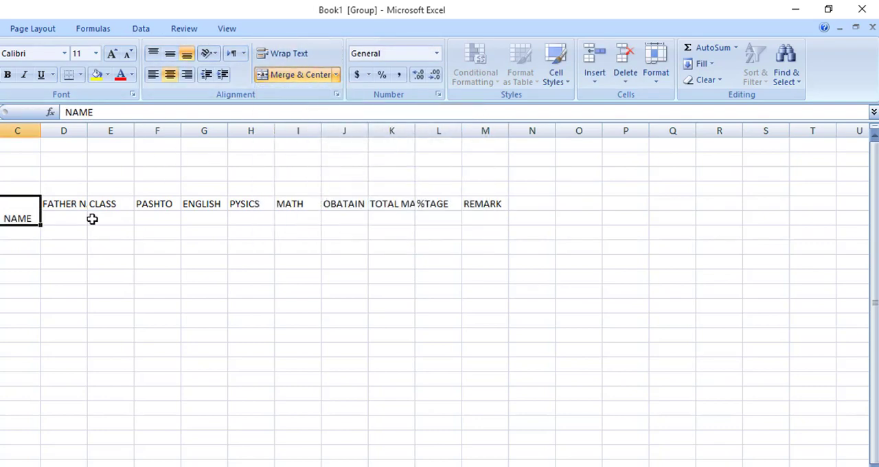
pyautogui.click(170, 53)
pyautogui.click(83, 268)
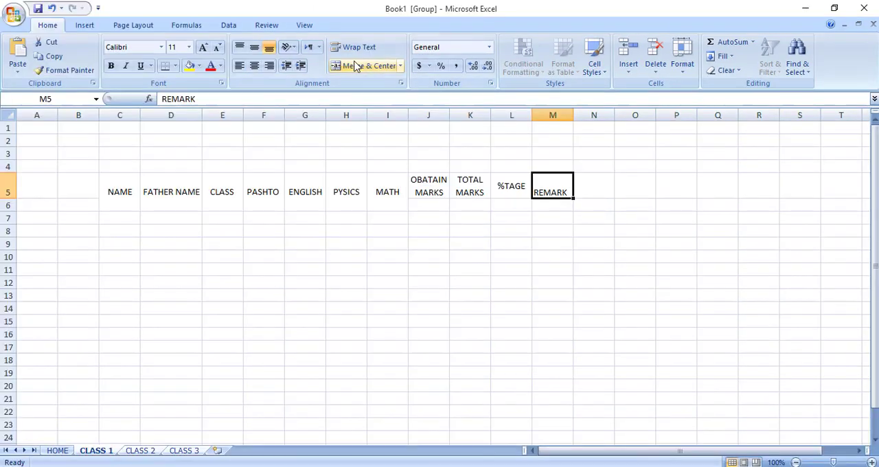
# Align the REMARK heading in cell M5 vertically to the middle.
pyautogui.click(255, 47)
pyautogui.click(364, 251)
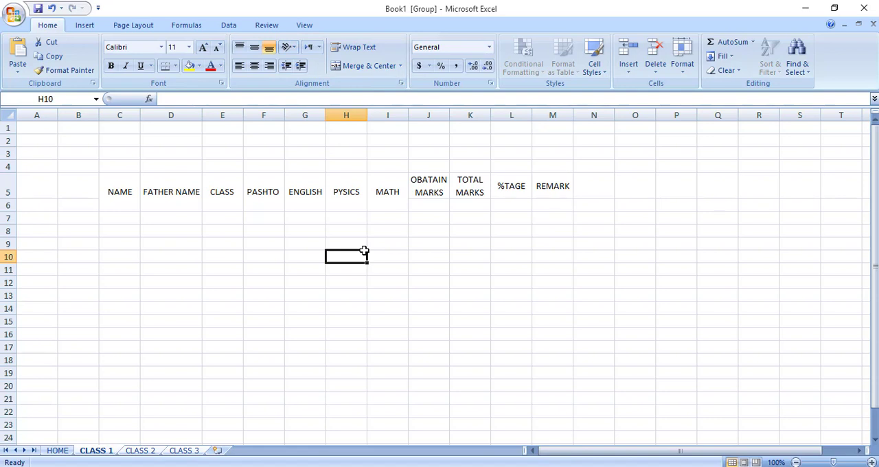
pyautogui.click(430, 192)
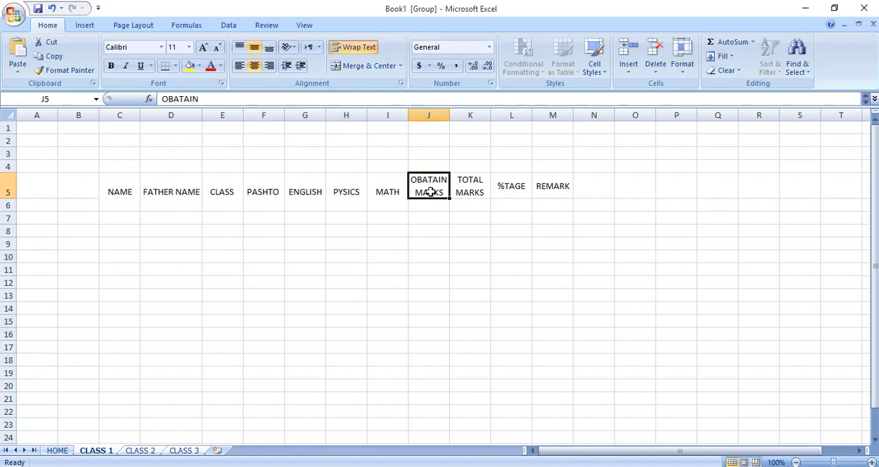
pyautogui.click(353, 277)
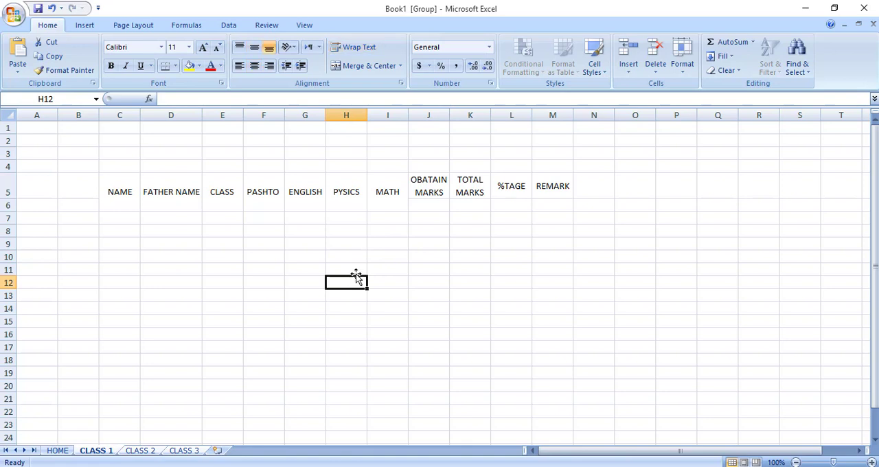
pyautogui.moveTo(353, 277); pyautogui.dragTo(356, 373)
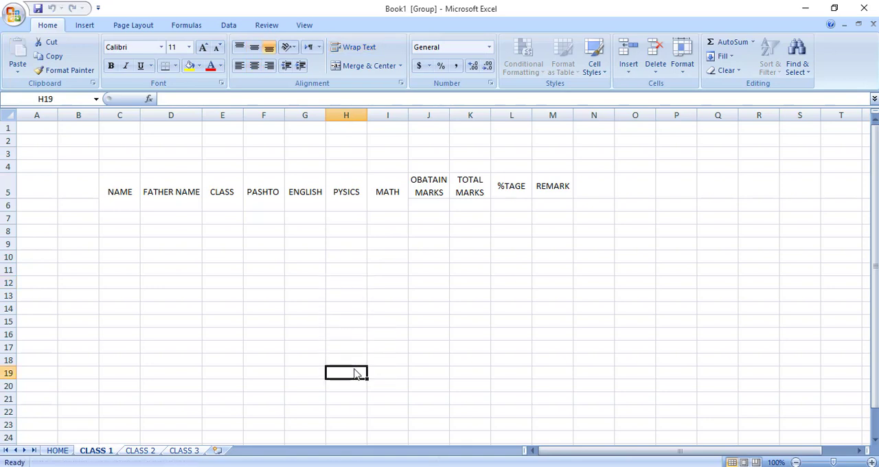
pyautogui.click(349, 314)
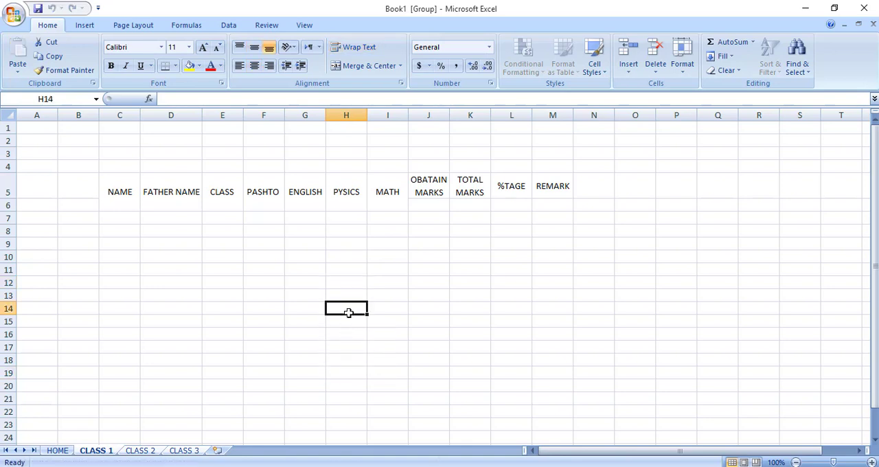
# Enter OBTAIN MARKS on two lines in cell H14 and center it horizontally and vertically.
pyautogui.write('OB')
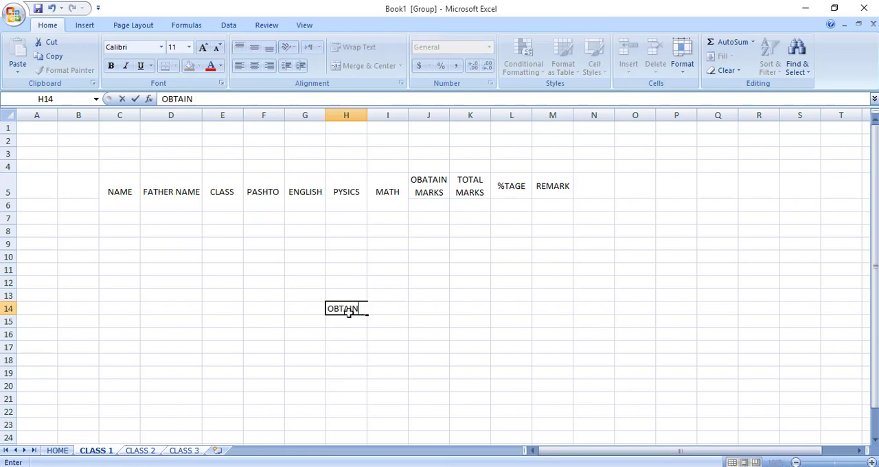
pyautogui.write('TAIN')
pyautogui.hotkey('alt', 'Return')
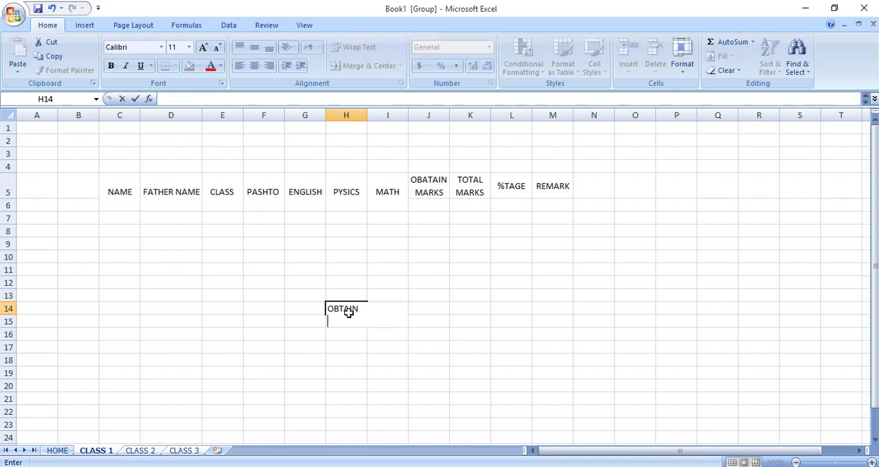
pyautogui.write('MARKS')
pyautogui.press('Return')
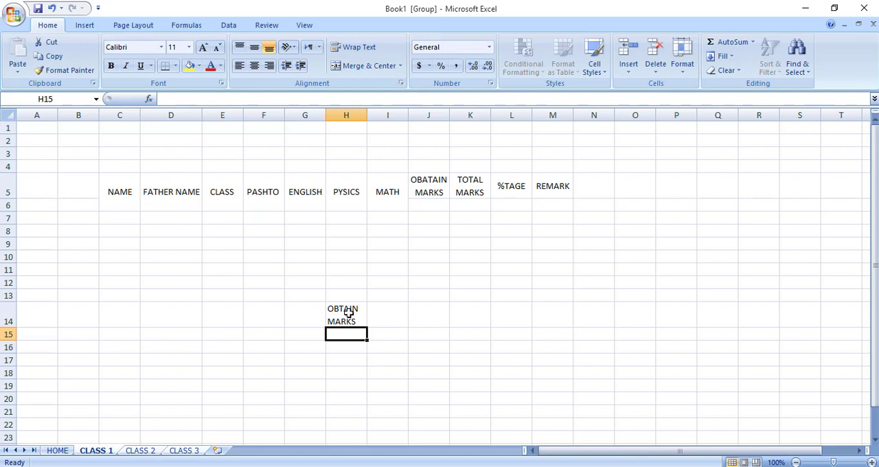
pyautogui.click(351, 311)
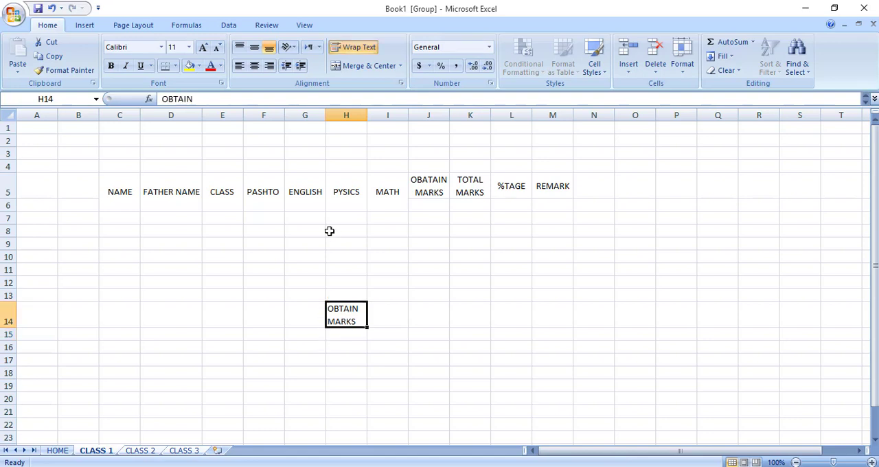
pyautogui.click(377, 68)
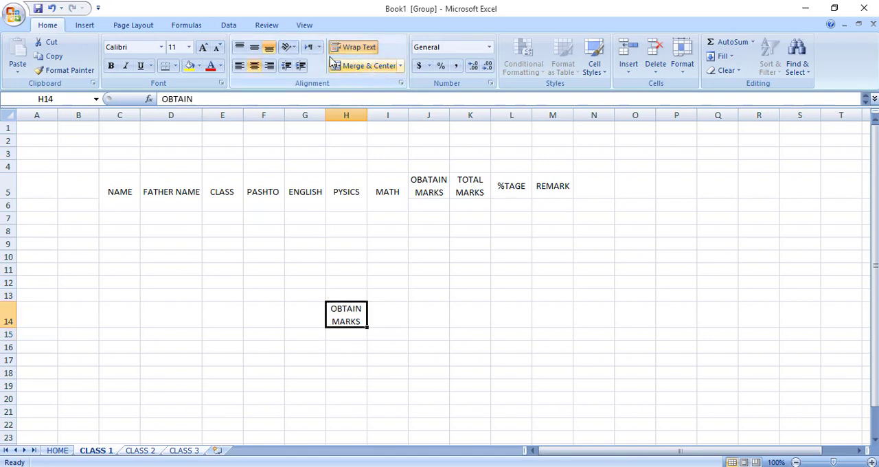
pyautogui.click(389, 332)
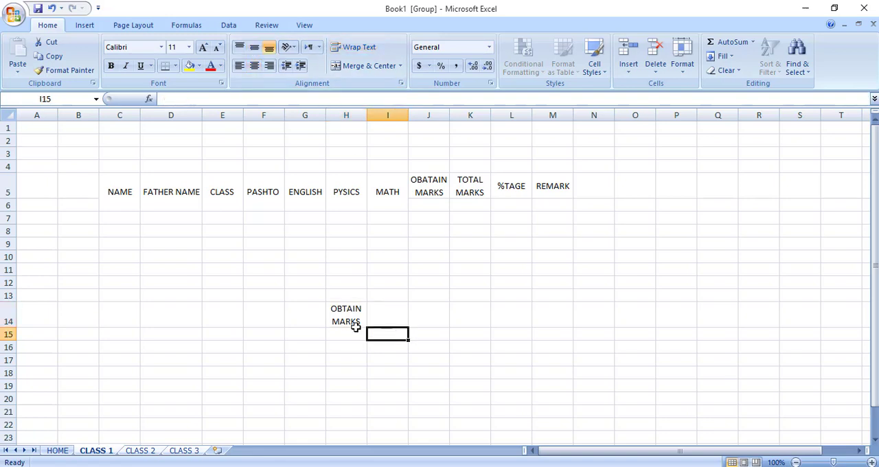
# Undo the sample OBTAIN MARKS entry in cell H14 and its alignment.
pyautogui.click(356, 327)
pyautogui.hotkey('ctrl', 'z')
pyautogui.hotkey('ctrl', 'z')
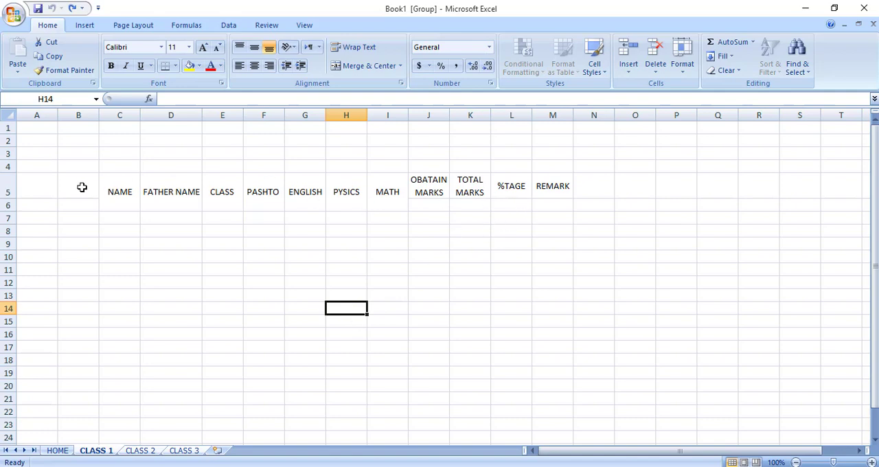
# Apply a thick box border to each of the NAME, FATHER NAME, CLASS and PASHTO headings.
pyautogui.click(110, 191)
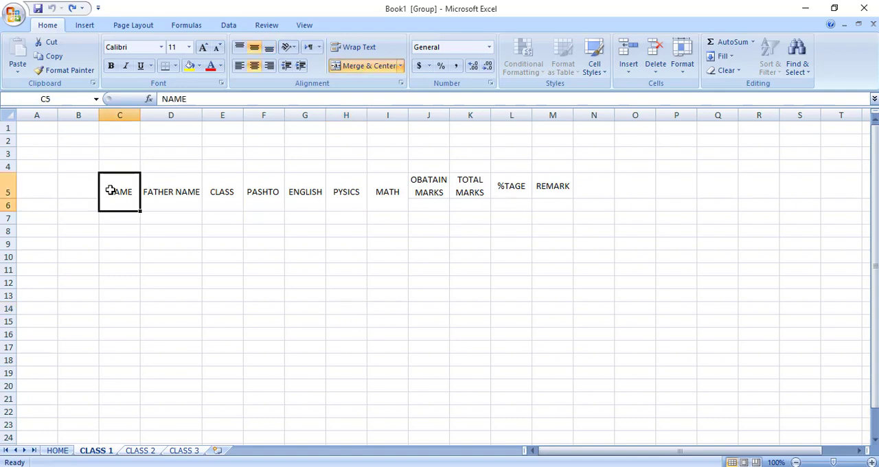
pyautogui.click(175, 66)
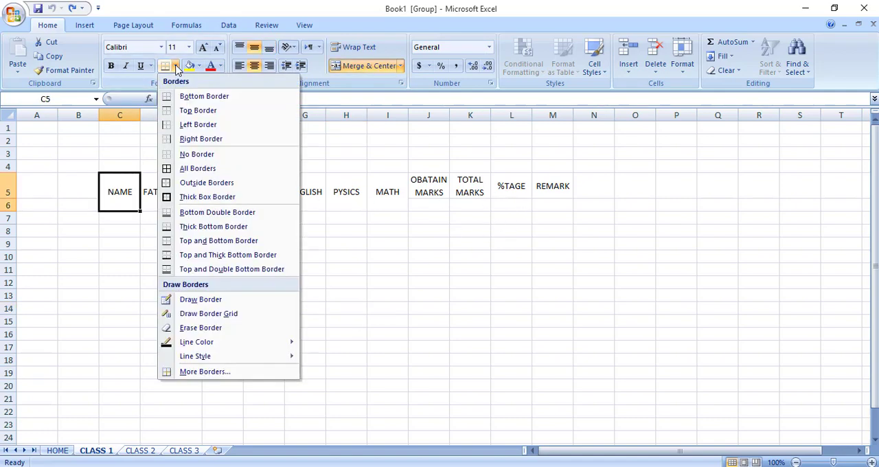
pyautogui.click(255, 200)
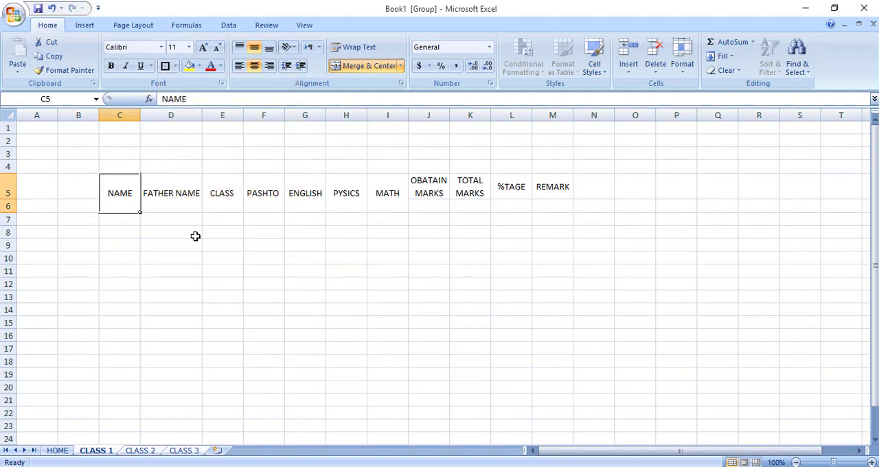
pyautogui.click(155, 195)
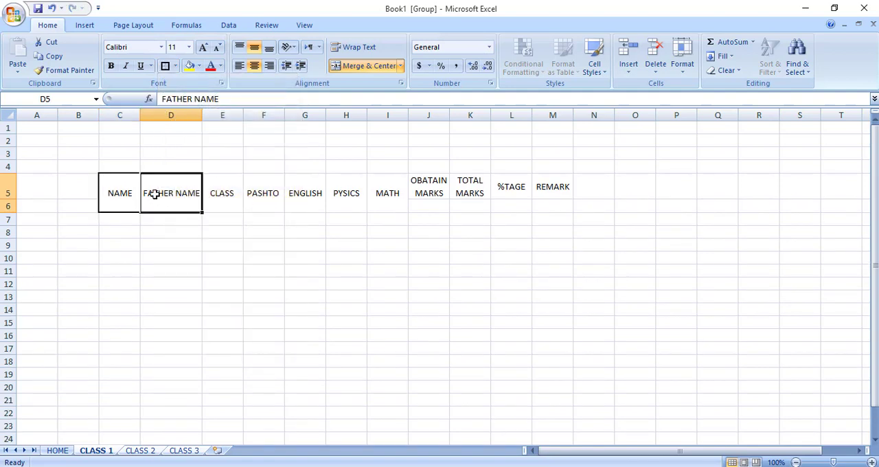
pyautogui.click(167, 67)
pyautogui.press('Right')
pyautogui.click(166, 67)
pyautogui.press('Right')
pyautogui.click(166, 67)
pyautogui.press('Right')
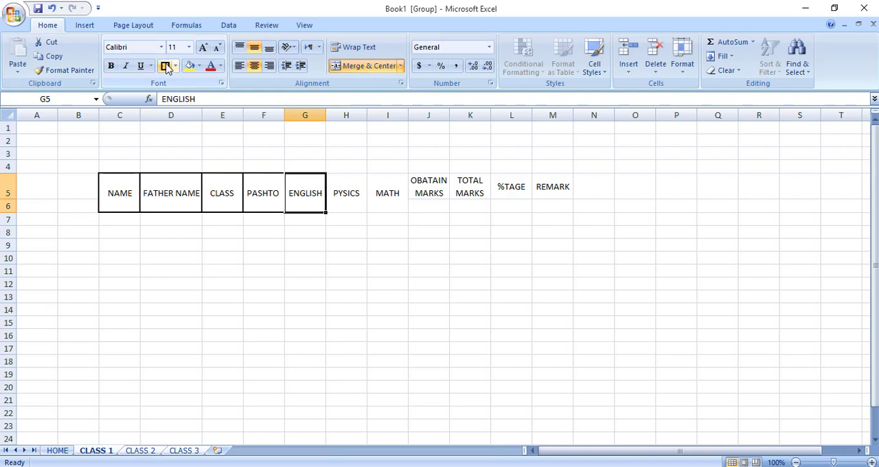
# Apply the same thick box border to the ENGLISH, PYSICS and MATH headings.
pyautogui.click(166, 67)
pyautogui.press('Right')
pyautogui.click(166, 66)
pyautogui.press('Right')
pyautogui.click(166, 66)
pyautogui.press('Right')
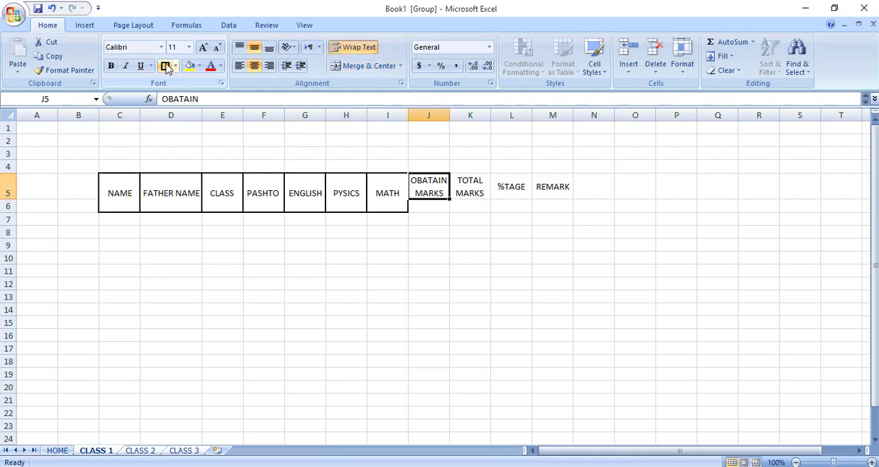
# Apply a thick box border to each of the OBATAIN MARKS, TOTAL MARKS, %TAGE and REMARK headings in row 5.
pyautogui.click(166, 66)
pyautogui.press('Right')
pyautogui.click(166, 67)
pyautogui.press('Right')
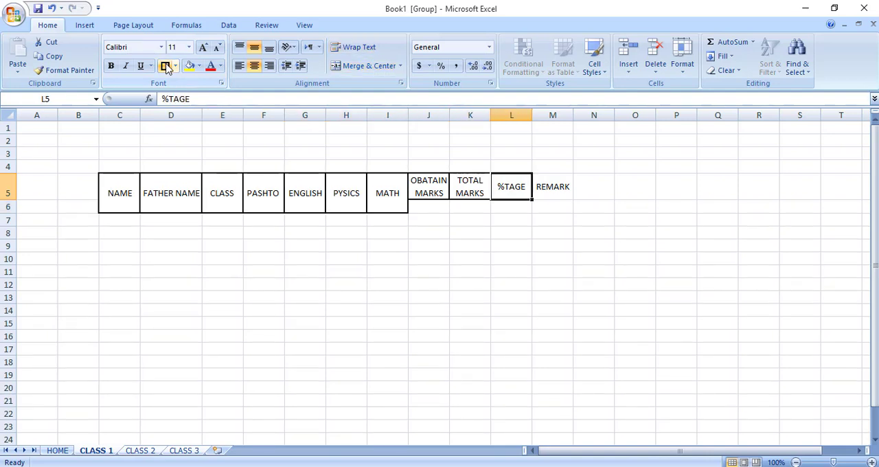
pyautogui.click(166, 67)
pyautogui.press('Right')
pyautogui.click(166, 66)
pyautogui.click(374, 268)
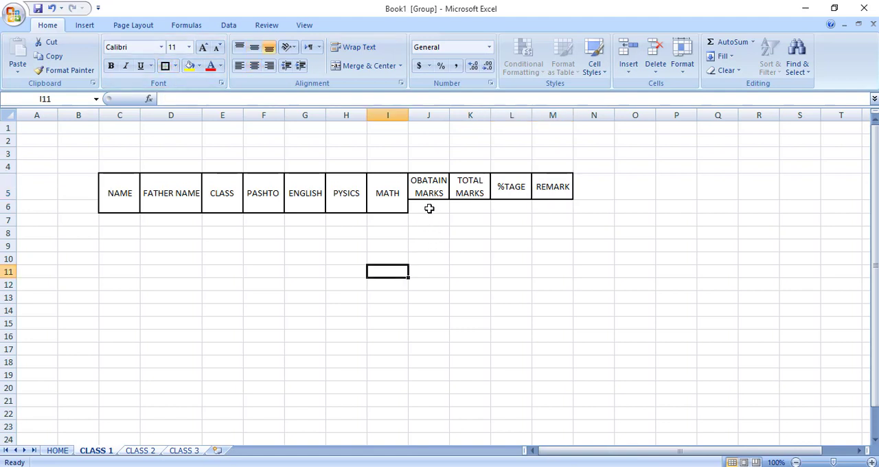
# Try merging and centering the OBATAIN MARKS heading across cells J5 and J6, and undo the merge.
pyautogui.moveTo(429, 209); pyautogui.dragTo(552, 199)
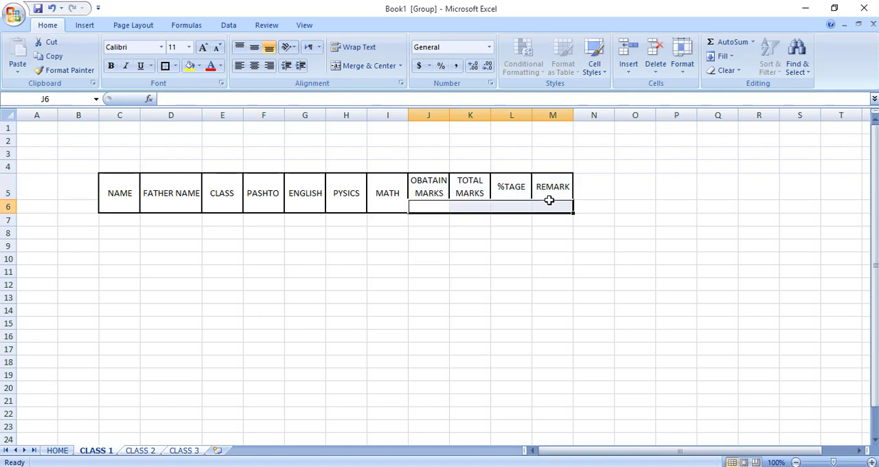
pyautogui.click(453, 189)
pyautogui.moveTo(432, 195); pyautogui.dragTo(435, 206)
pyautogui.click(364, 69)
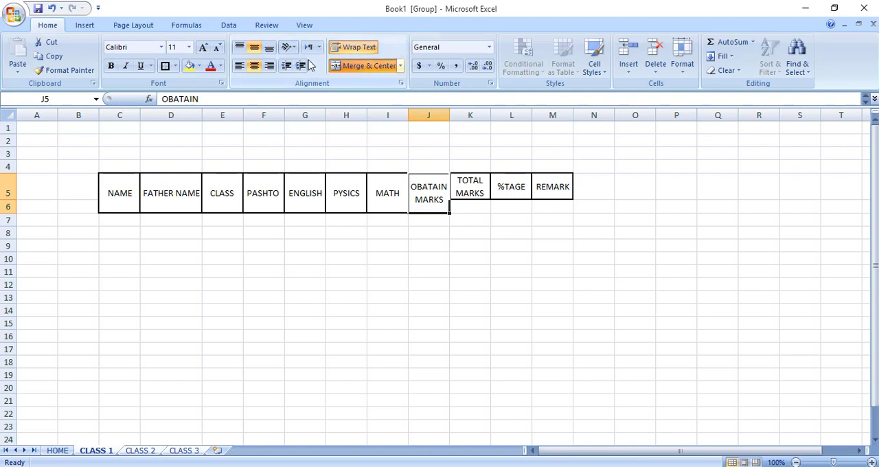
pyautogui.click(567, 319)
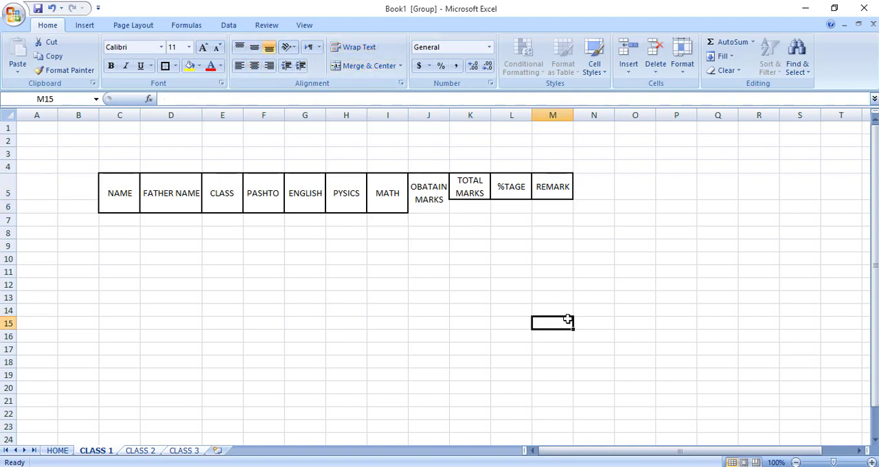
pyautogui.hotkey('ctrl', 'z')
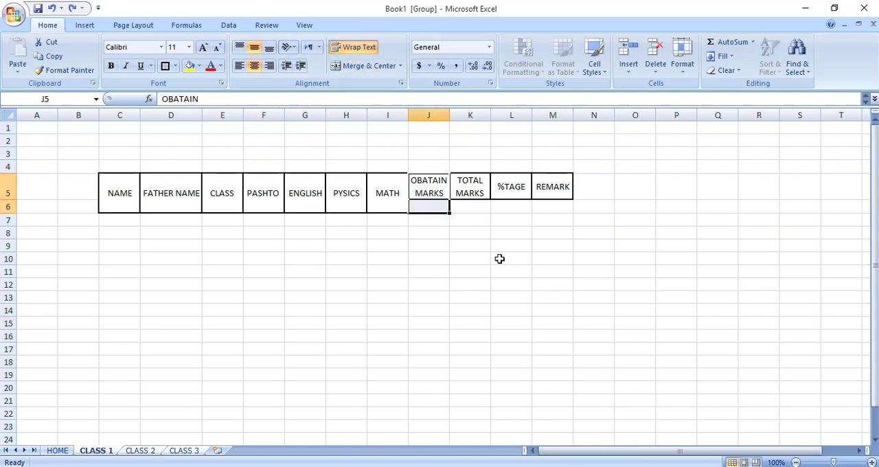
# Remove any cell merging from the OBATAIN MARKS heading in cell J5.
pyautogui.hotkey('ctrl', 'y')
pyautogui.click(423, 280)
pyautogui.click(395, 201)
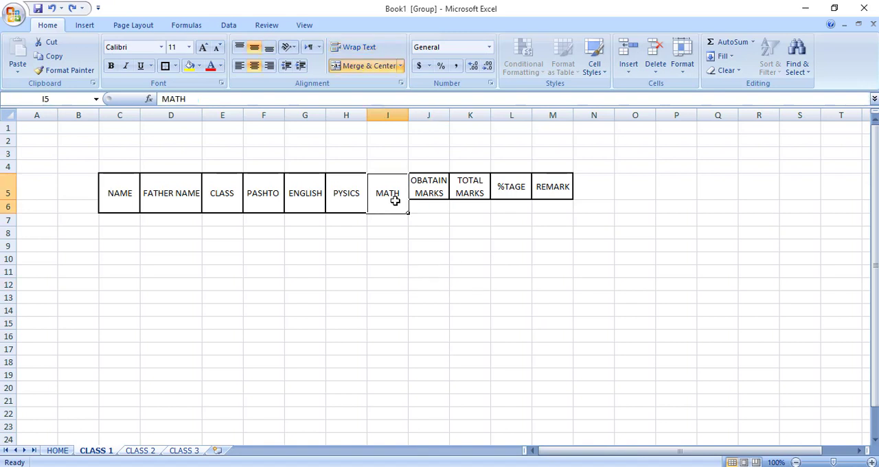
pyautogui.click(428, 233)
pyautogui.click(435, 193)
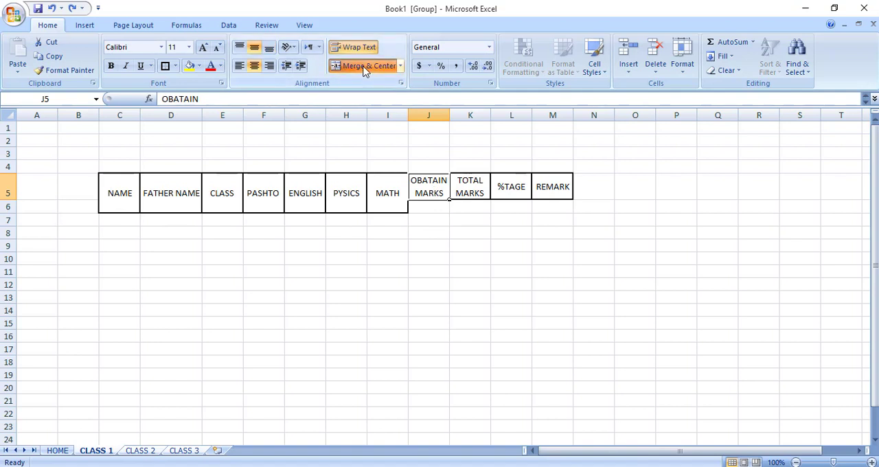
pyautogui.click(268, 50)
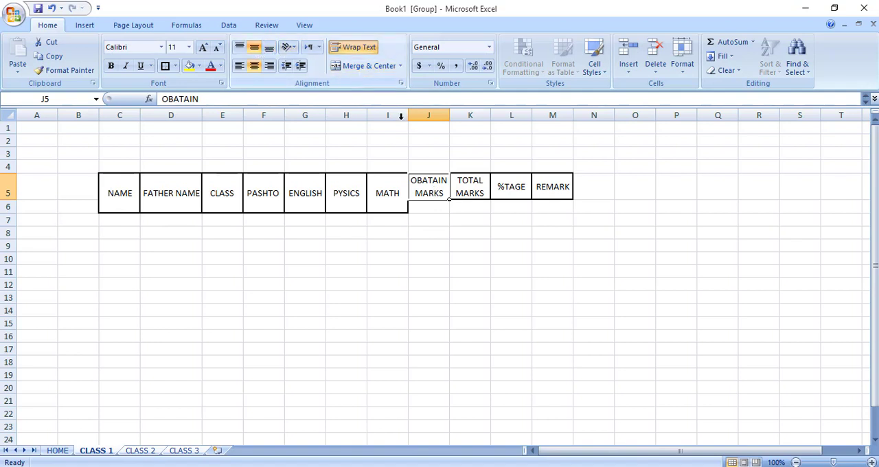
pyautogui.click(441, 217)
pyautogui.click(436, 193)
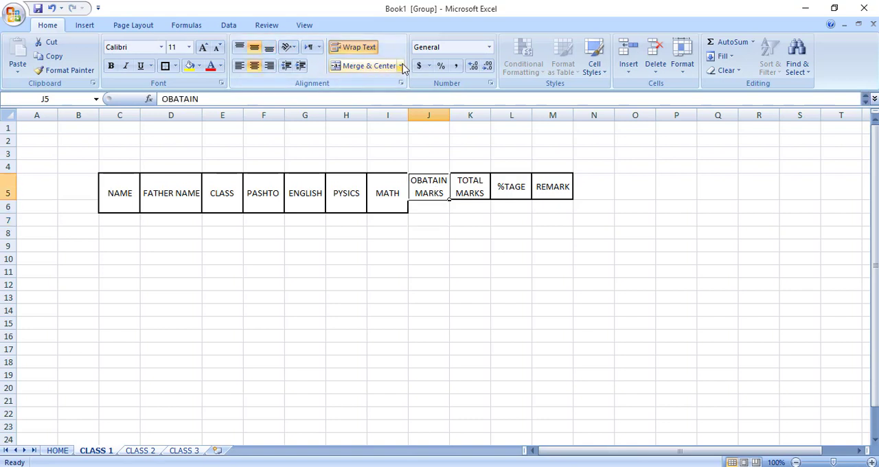
pyautogui.click(400, 66)
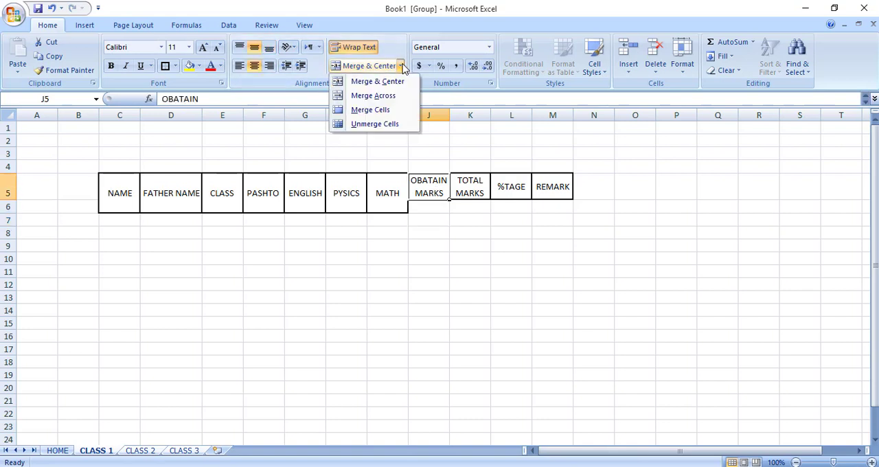
pyautogui.click(381, 124)
pyautogui.click(496, 296)
# Try turning off text wrapping for cells J5 and J6, and undo the change.
pyautogui.moveTo(429, 195); pyautogui.dragTo(430, 206)
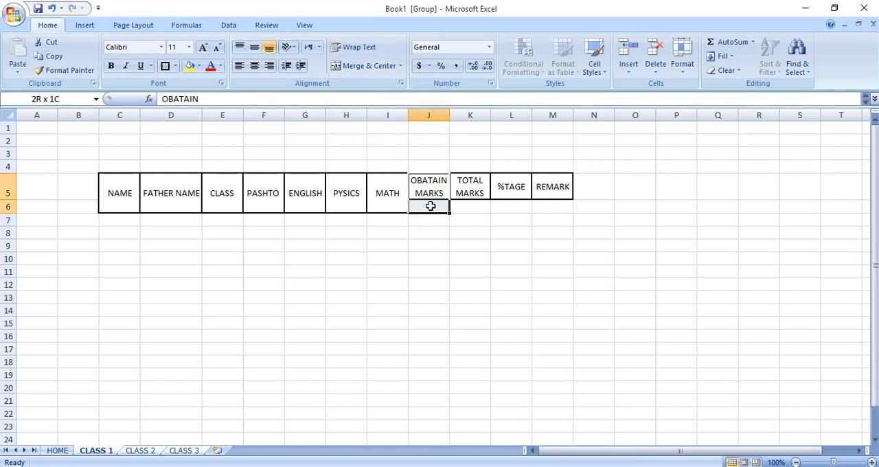
pyautogui.click(356, 48)
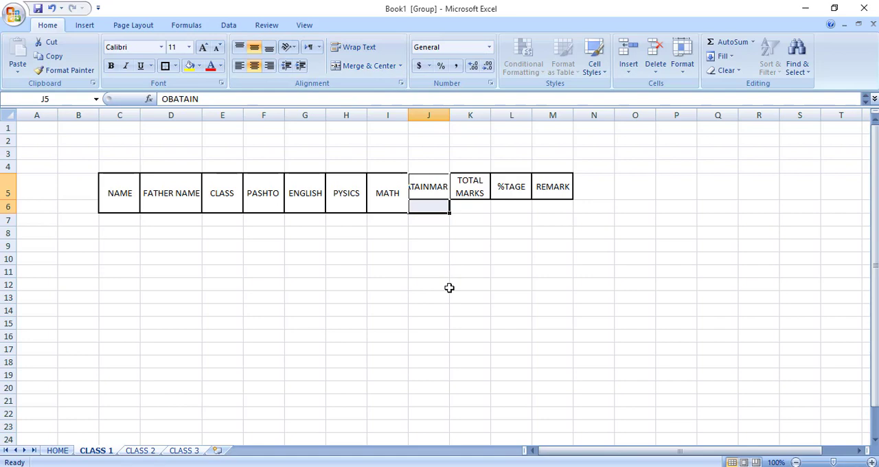
pyautogui.hotkey('ctrl', 'z')
pyautogui.moveTo(449, 288); pyautogui.dragTo(442, 255)
pyautogui.click(442, 256)
pyautogui.click(465, 215)
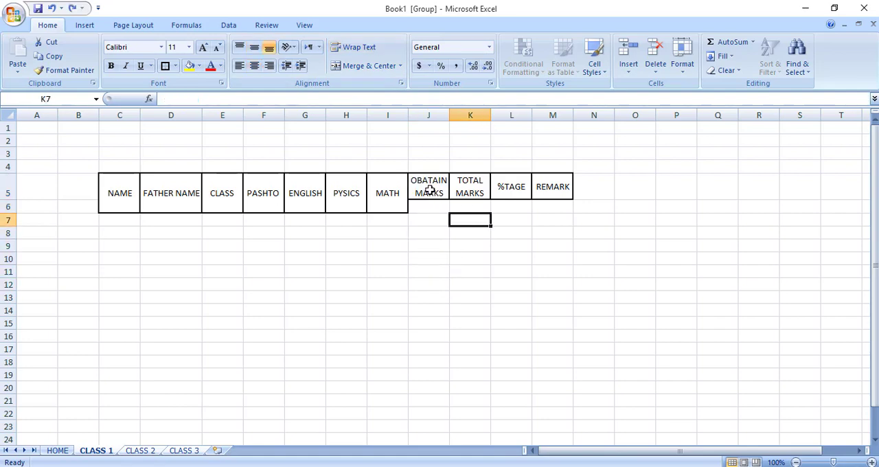
# Merge and center each of the OBATAIN MARKS, TOTAL MARKS, %TAGE and REMARK headings across rows 5 and 6.
pyautogui.moveTo(428, 192); pyautogui.dragTo(432, 207)
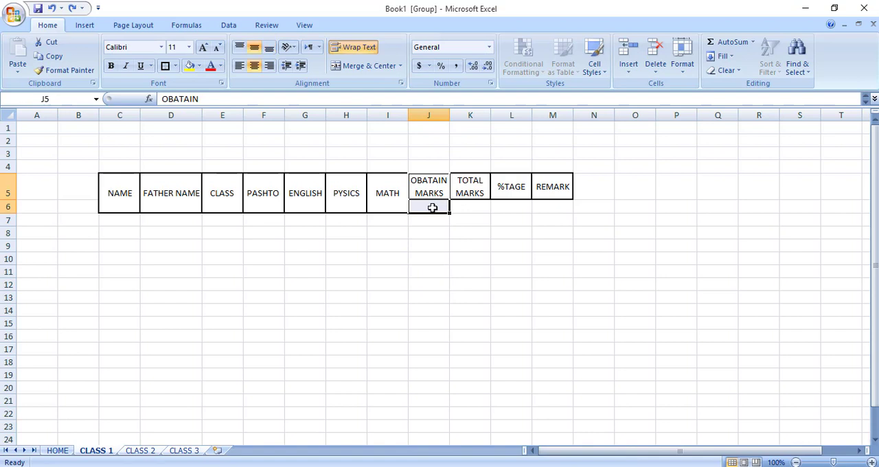
pyautogui.click(363, 67)
pyautogui.press('Right')
pyautogui.hotkey('shift', 'Down')
pyautogui.click(363, 67)
pyautogui.moveTo(516, 187); pyautogui.dragTo(555, 209)
pyautogui.click(347, 66)
pyautogui.click(354, 66)
pyautogui.click(455, 301)
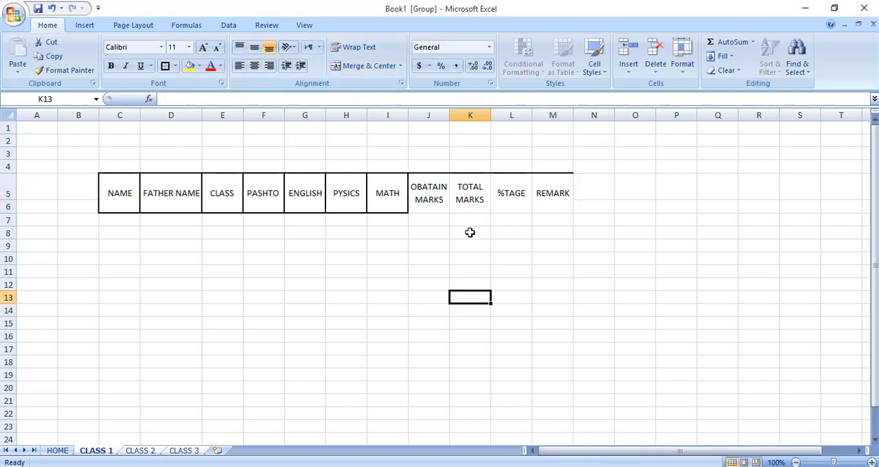
# Apply a thick box border to the merged OBATAIN MARKS heading in column J.
pyautogui.click(433, 205)
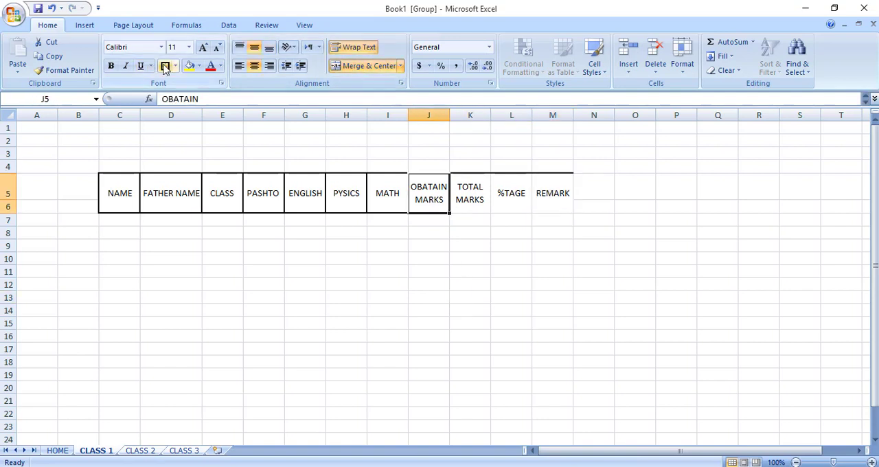
pyautogui.press('Right')
pyautogui.click(230, 136)
# Apply a thick box border to each of the merged TOTAL MARKS, %TAGE and REMARK headings.
pyautogui.press('Right')
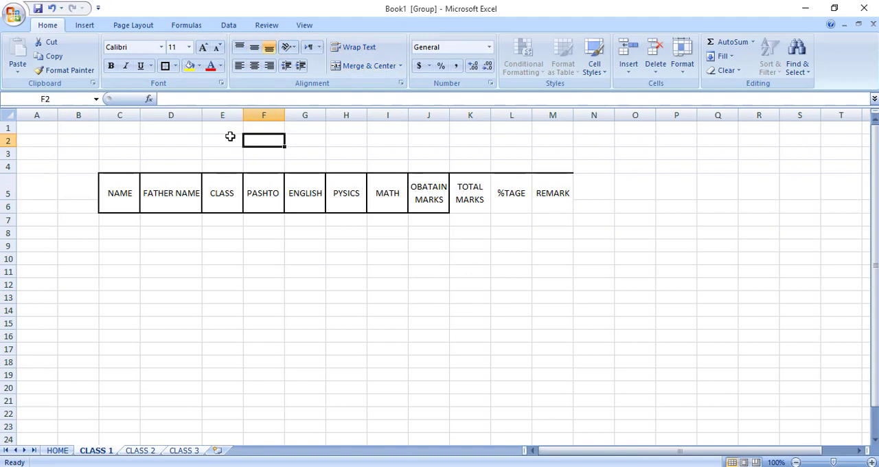
pyautogui.press('Right')
pyautogui.press('Right')
pyautogui.press('Right')
pyautogui.press('Right')
pyautogui.press('Right')
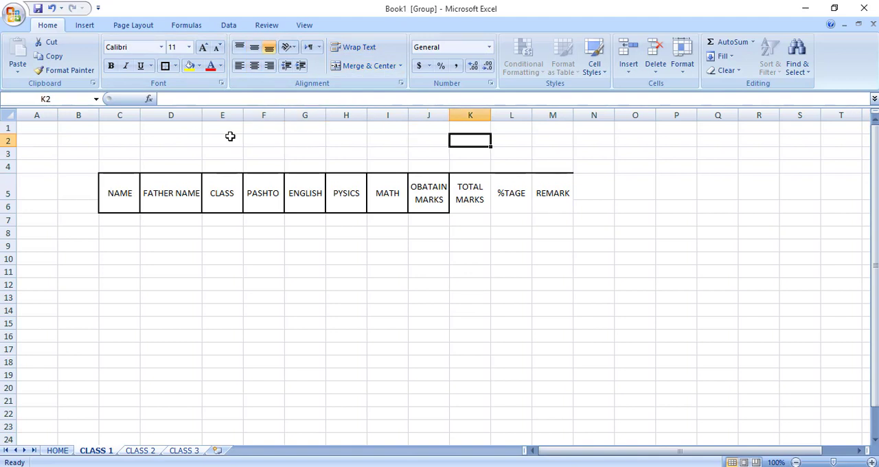
pyautogui.press('Down')
pyautogui.press('Down')
pyautogui.press('Down')
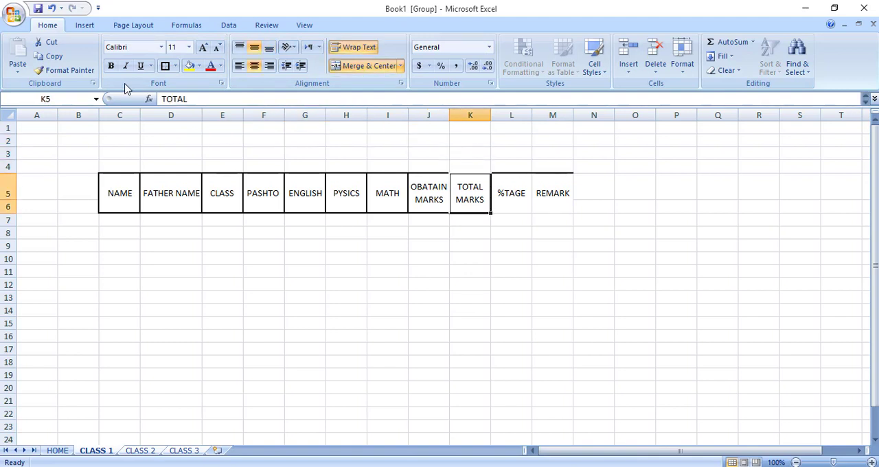
pyautogui.click(165, 66)
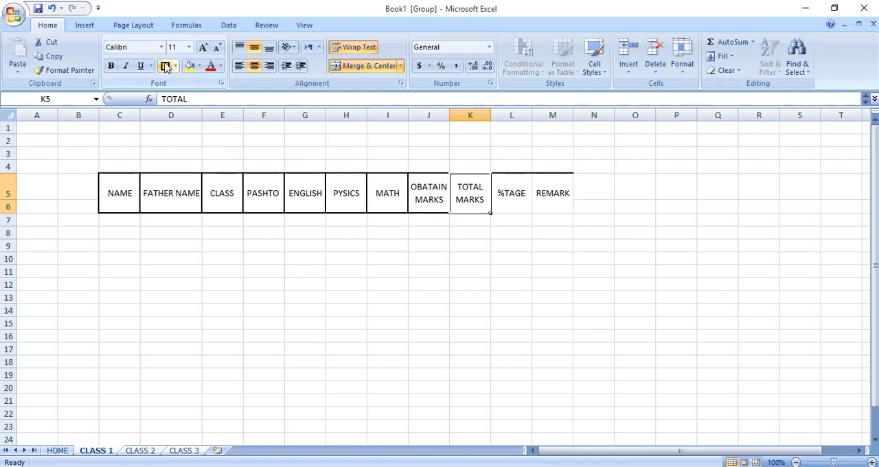
pyautogui.press('Right')
pyautogui.click(165, 66)
pyautogui.click(165, 67)
pyautogui.click(429, 349)
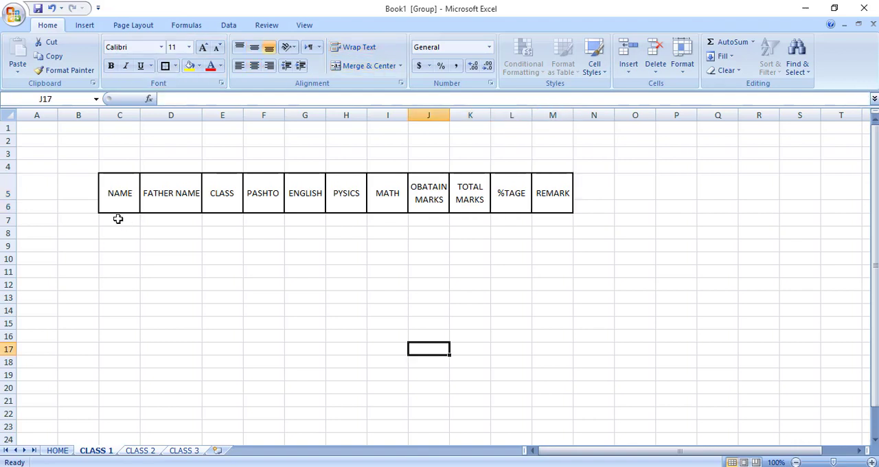
# Merge and center cells B5 and B6 beside the NAME heading.
pyautogui.click(118, 224)
pyautogui.click(79, 194)
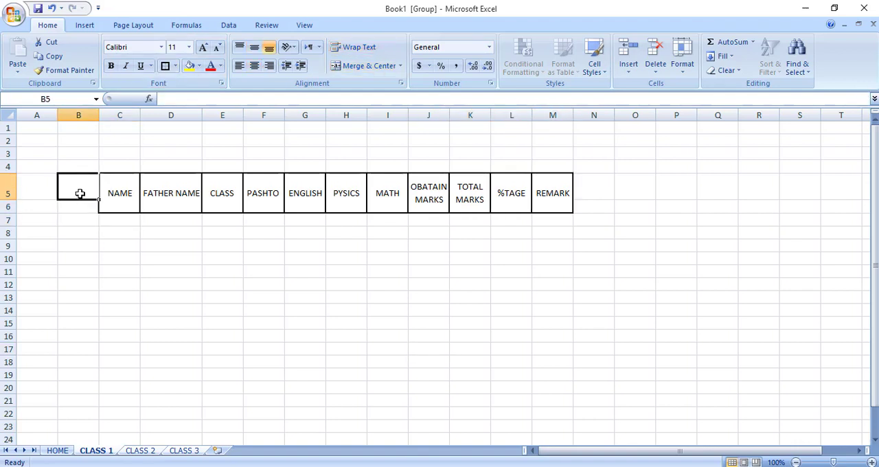
pyautogui.click(82, 230)
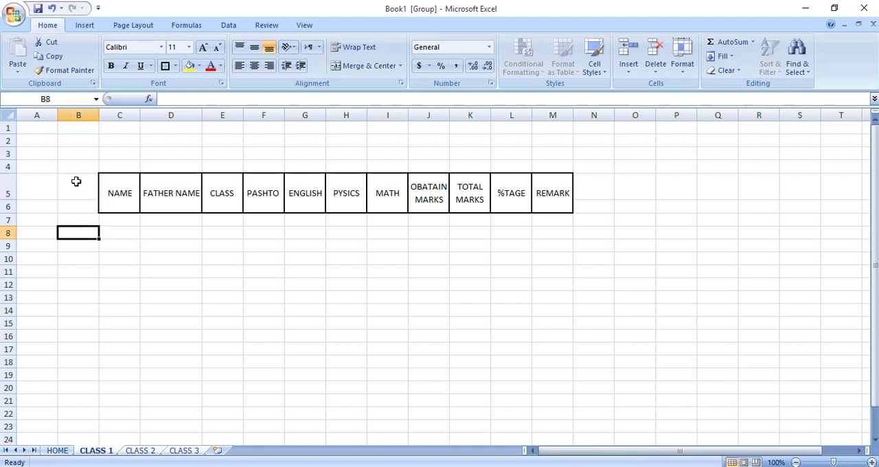
pyautogui.click(78, 191)
pyautogui.moveTo(78, 199); pyautogui.dragTo(77, 205)
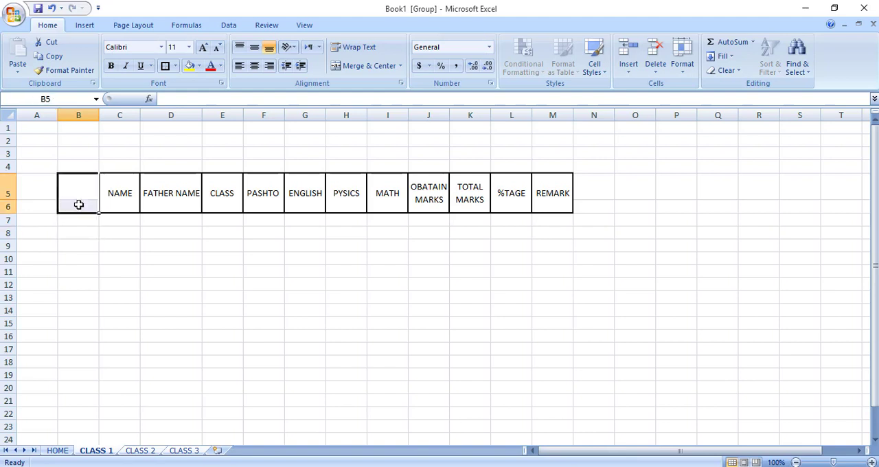
pyautogui.click(336, 70)
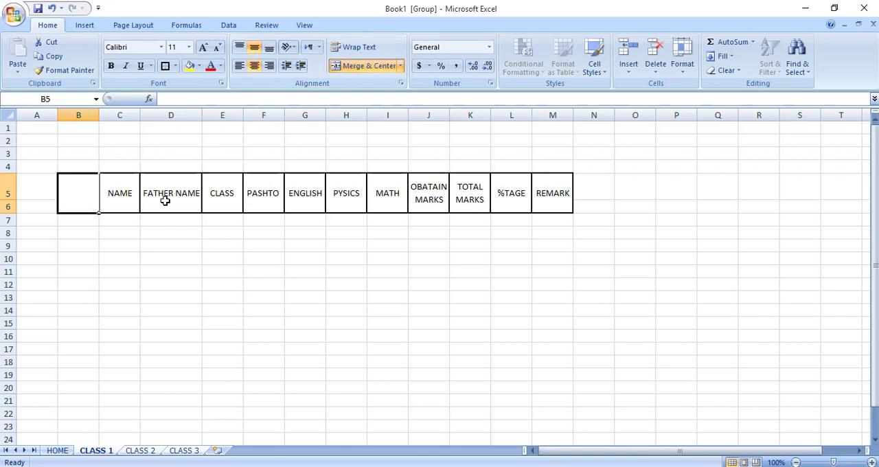
# Enter the heading SR_NO in the merged cell B5 and apply a thick box border to it.
pyautogui.write('SR')
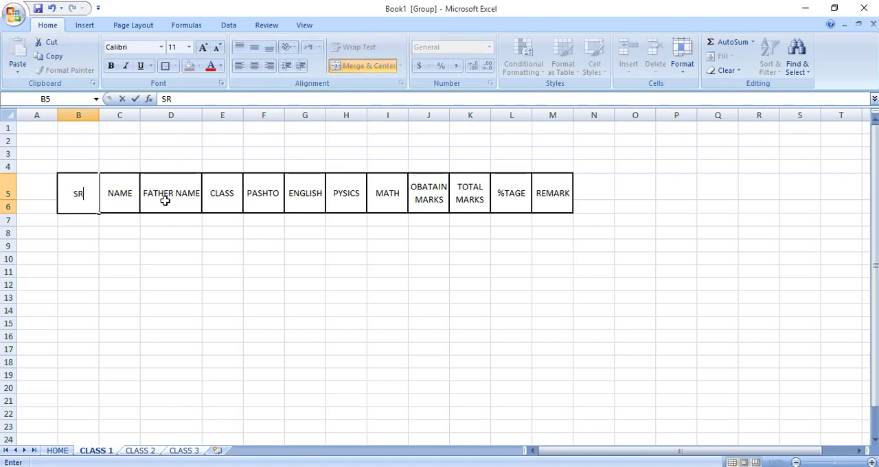
pyautogui.write('_NO')
pyautogui.press('Return')
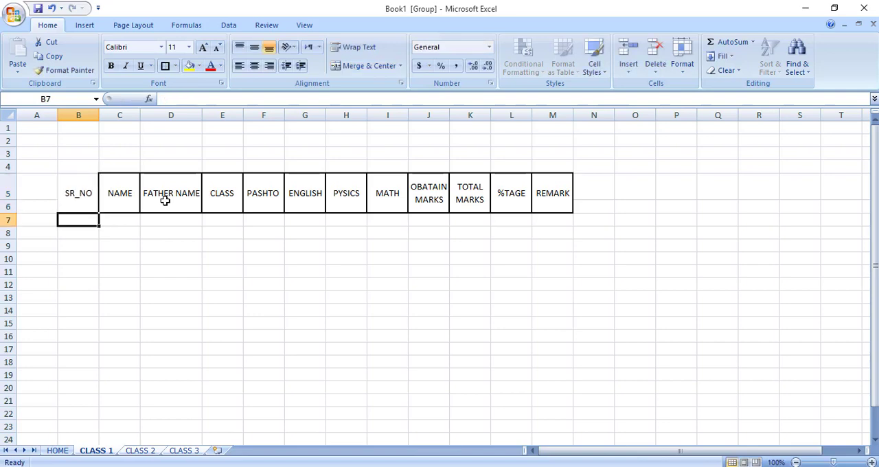
pyautogui.press('Up')
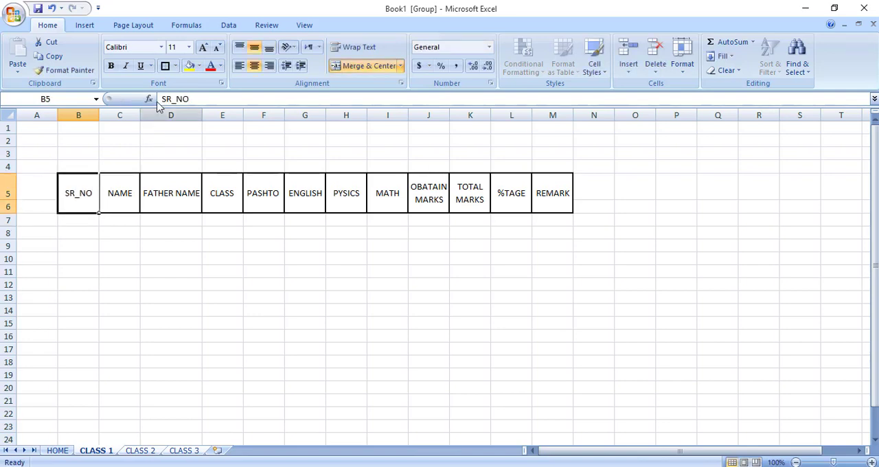
pyautogui.click(102, 255)
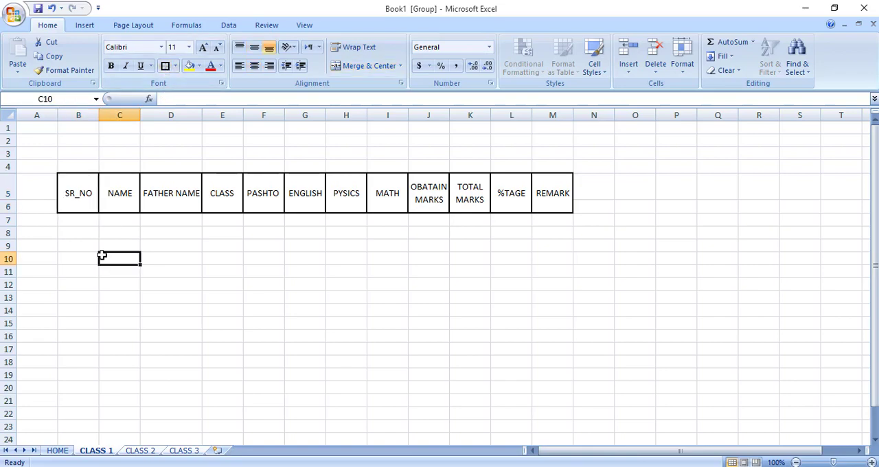
# Number the SR_NO column from 1 to 13 in cells B7 to B19 by extending the series 1, 2.
pyautogui.click(84, 221)
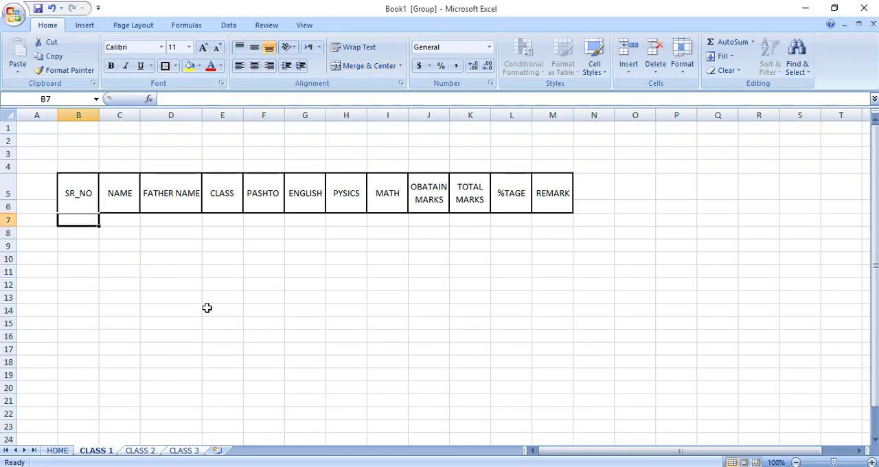
pyautogui.write('1')
pyautogui.press('Return')
pyautogui.write('2')
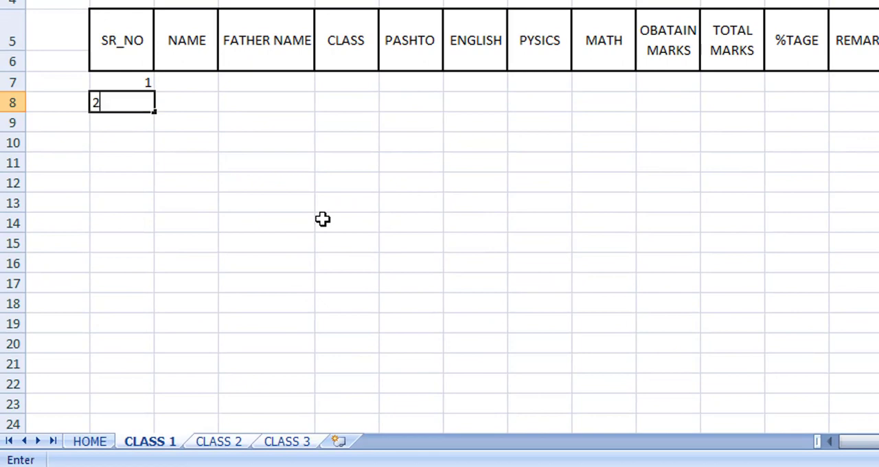
pyautogui.press('Up')
pyautogui.hotkey('shift', 'Down')
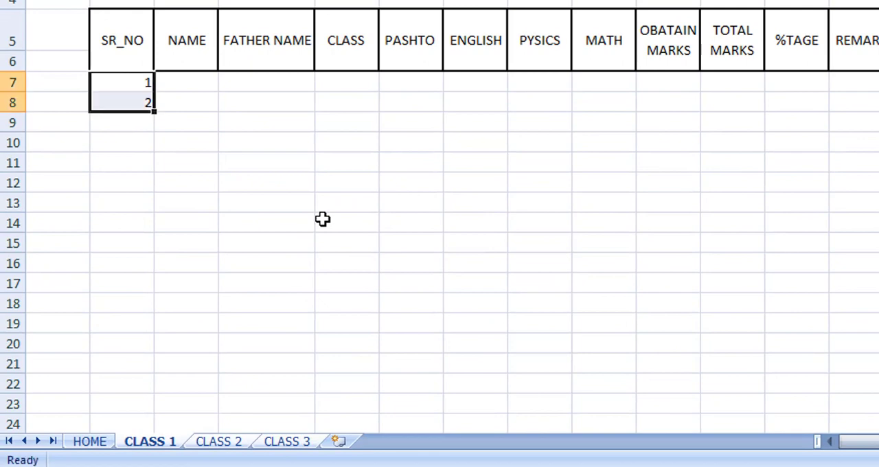
pyautogui.moveTo(153, 112); pyautogui.dragTo(182, 321)
pyautogui.click(180, 156)
pyautogui.click(128, 86)
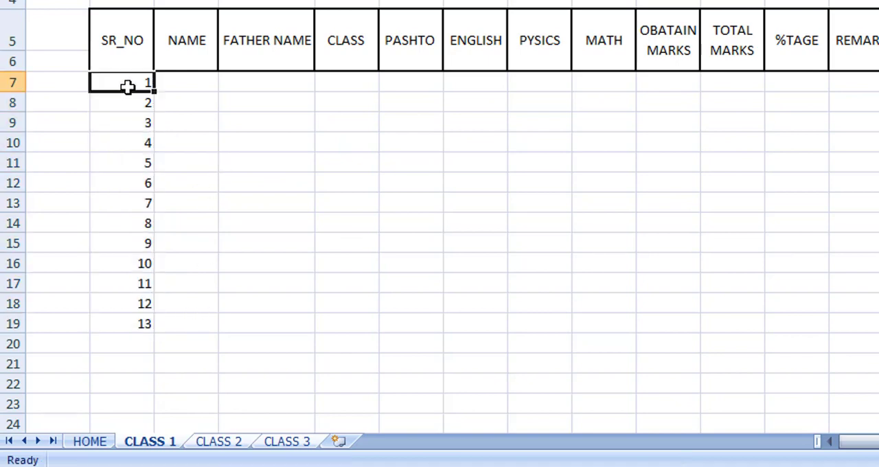
pyautogui.moveTo(128, 86); pyautogui.dragTo(126, 284)
pyautogui.click(193, 183)
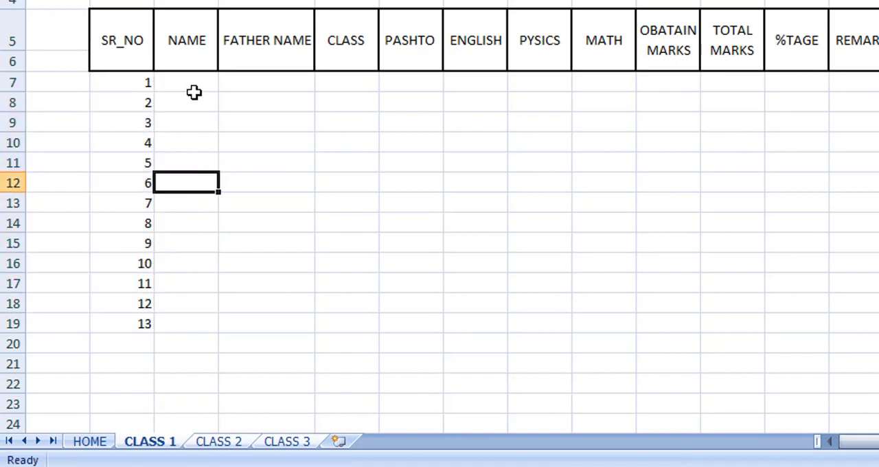
# Enter JAN in cell C7 and fill the month series down the NAME column to row 19.
pyautogui.click(194, 85)
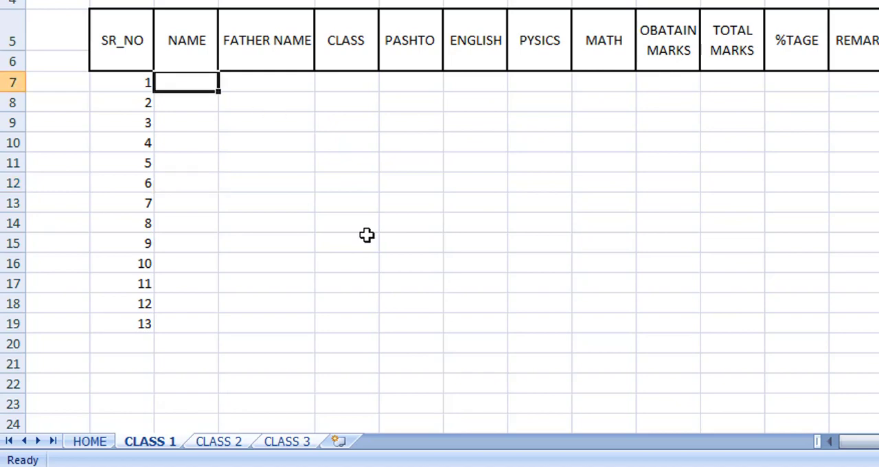
pyautogui.write('JANUAR')
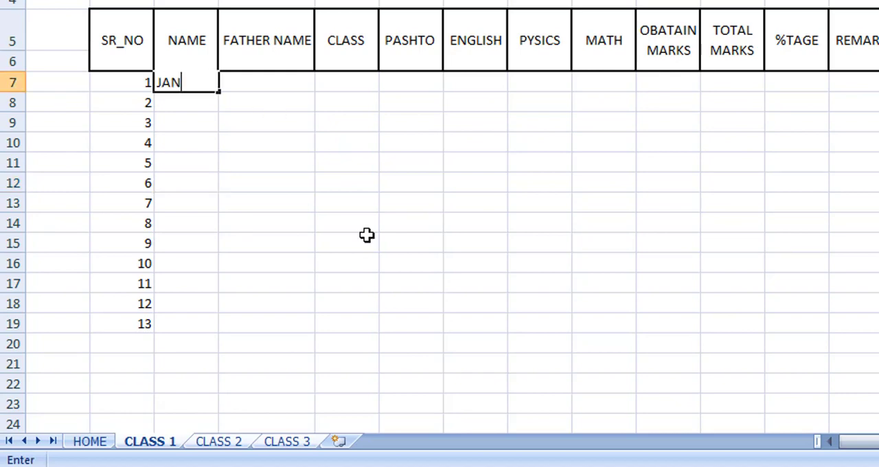
pyautogui.press('BackSpace')
pyautogui.press('BackSpace')
pyautogui.press('BackSpace')
pyautogui.click(366, 236)
pyautogui.click(203, 77)
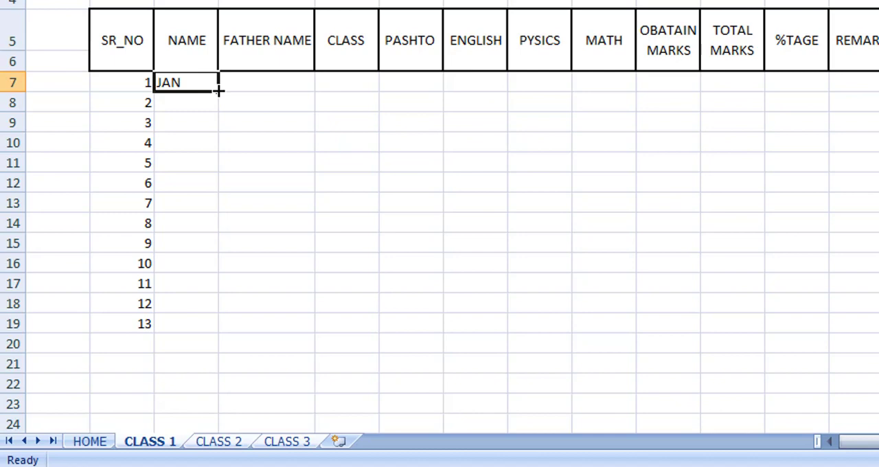
pyautogui.moveTo(217, 90); pyautogui.dragTo(247, 323)
# Enter SUNDAY in cell D7 and fill the weekday series down the FATHER NAME column to row 19.
pyautogui.click(249, 82)
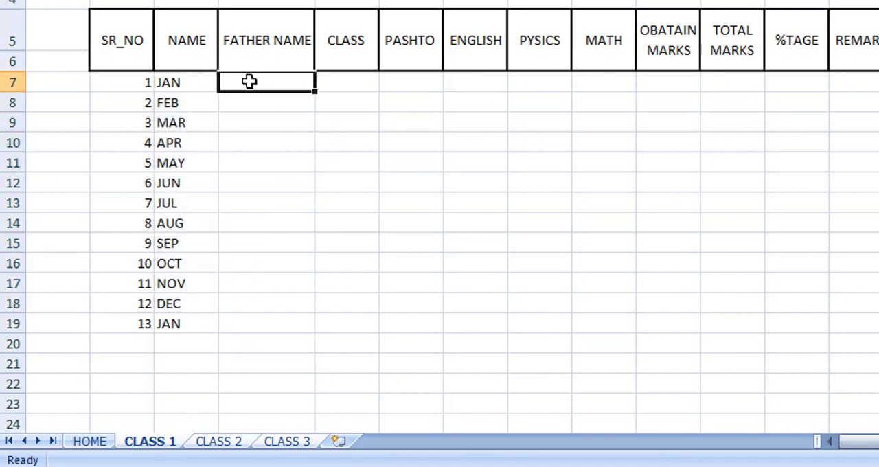
pyautogui.write('SUN')
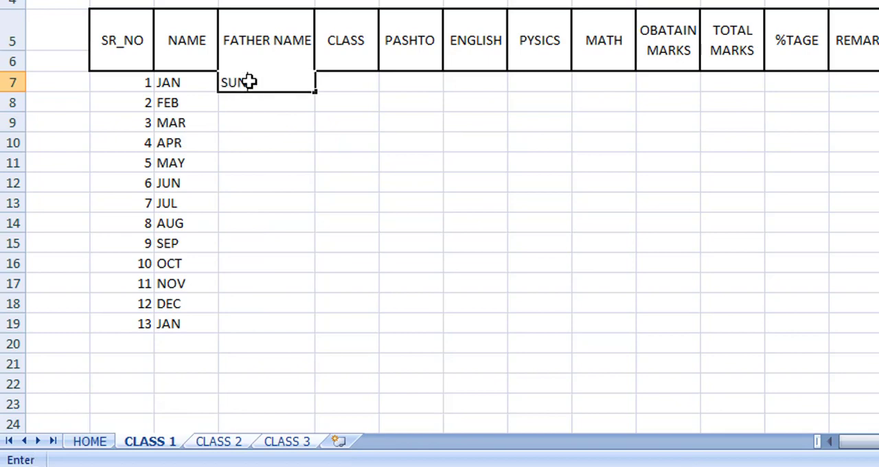
pyautogui.write('DAY')
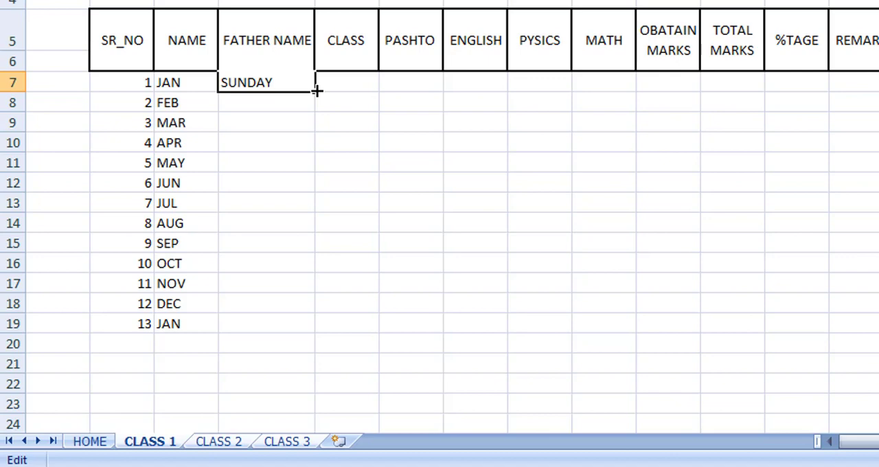
pyautogui.moveTo(316, 90); pyautogui.dragTo(297, 334)
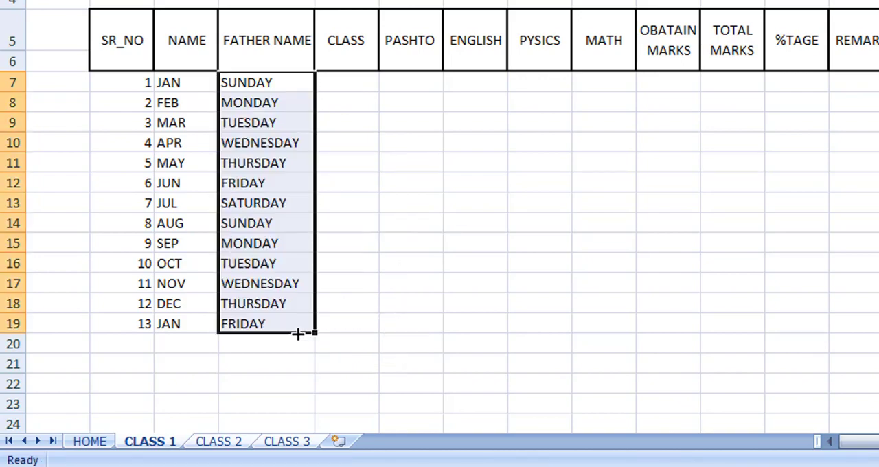
# Number the CLASS column from 1 to 13 in cells E7 to E19 by extending the series 1, 2.
pyautogui.click(355, 177)
pyautogui.click(353, 83)
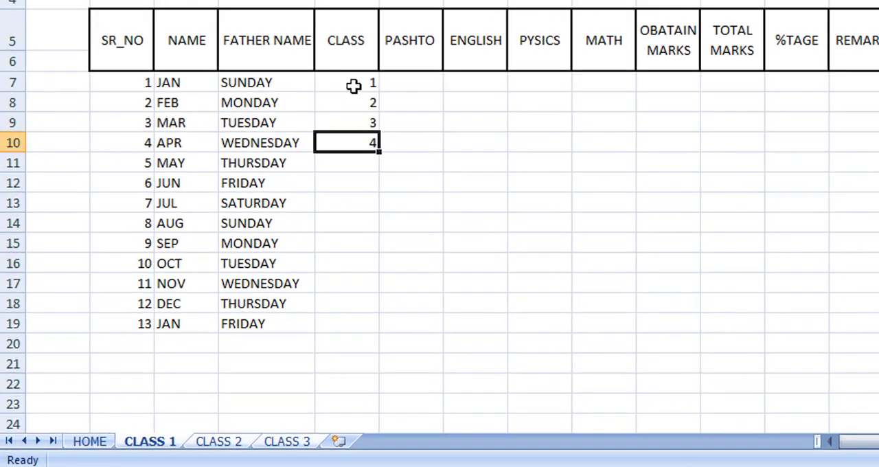
pyautogui.press('Up')
pyautogui.click(354, 85)
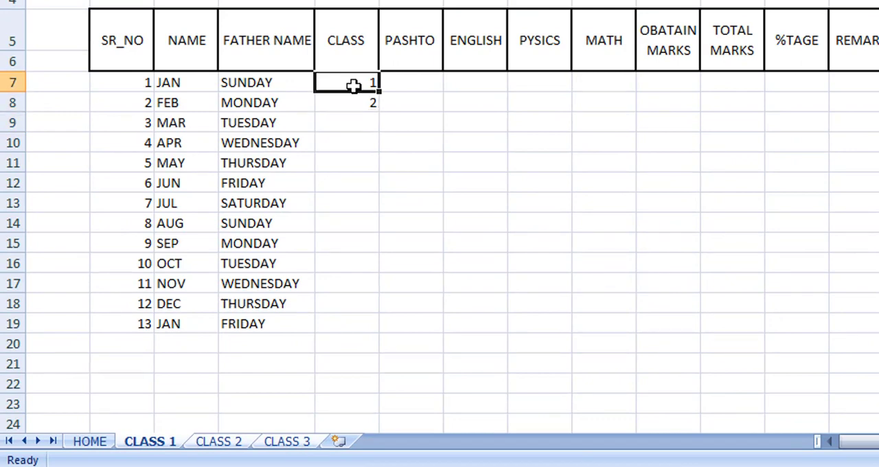
pyautogui.hotkey('shift', 'Down')
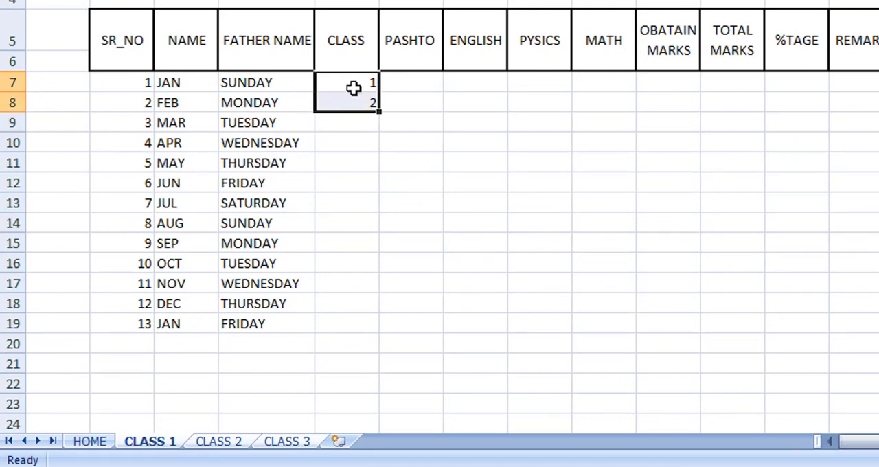
pyautogui.moveTo(378, 111); pyautogui.dragTo(363, 320)
pyautogui.click(445, 231)
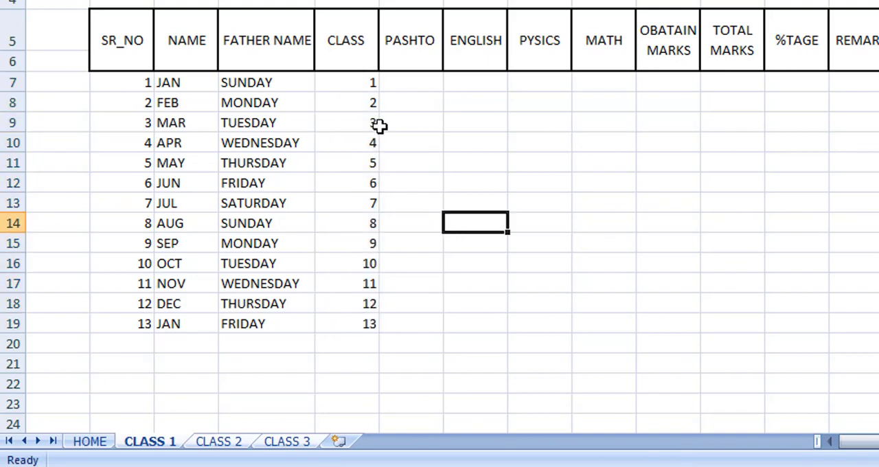
# Fill the PASHTO, ENGLISH, PYSICS and MATH cells F7 to I19 with the formula =RANDBETWEEN(30,100).
pyautogui.click(402, 78)
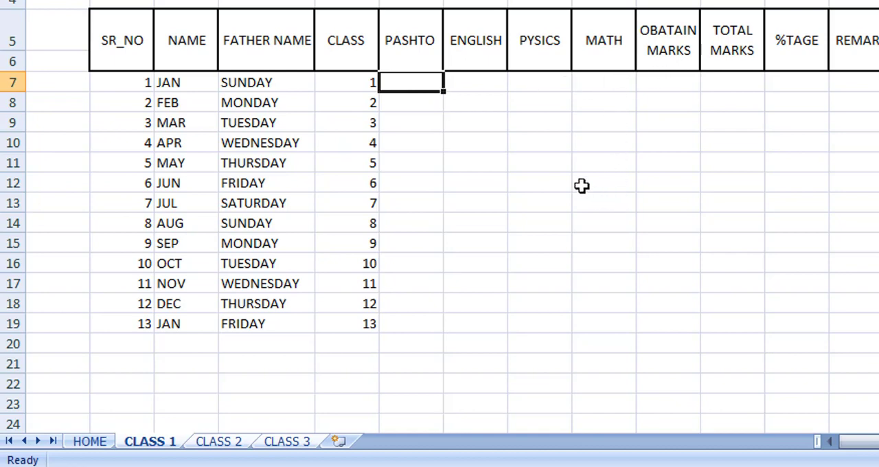
pyautogui.moveTo(416, 80); pyautogui.dragTo(614, 329)
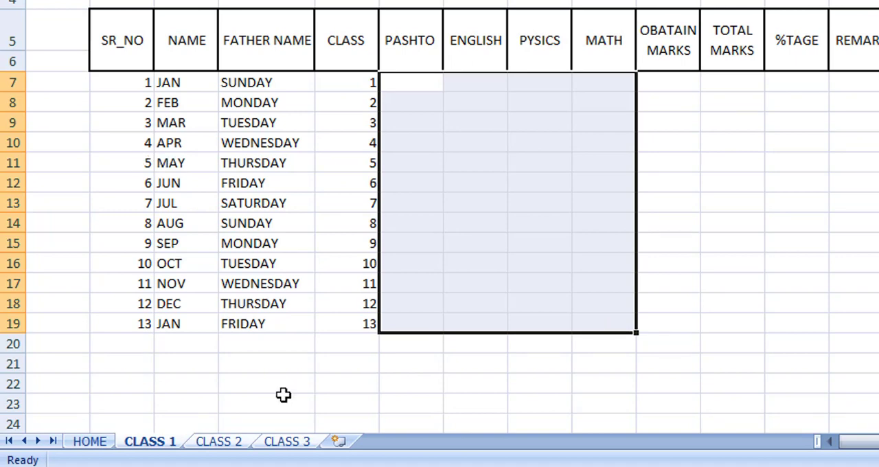
pyautogui.write('=R')
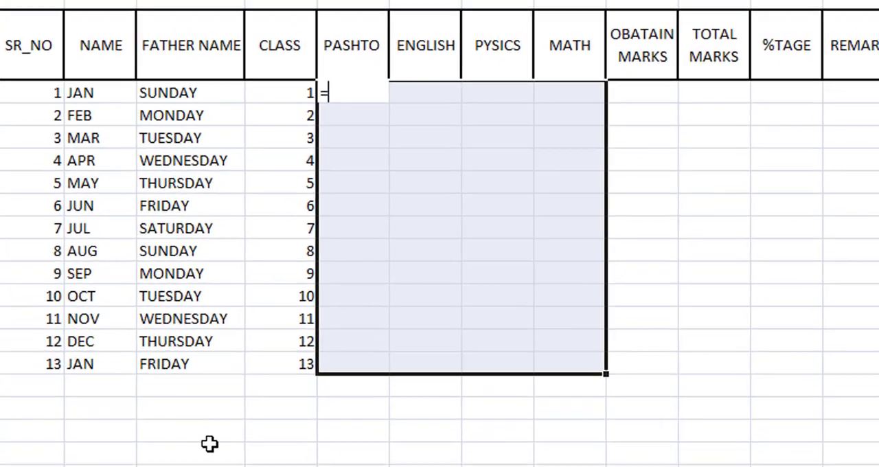
pyautogui.write('AN')
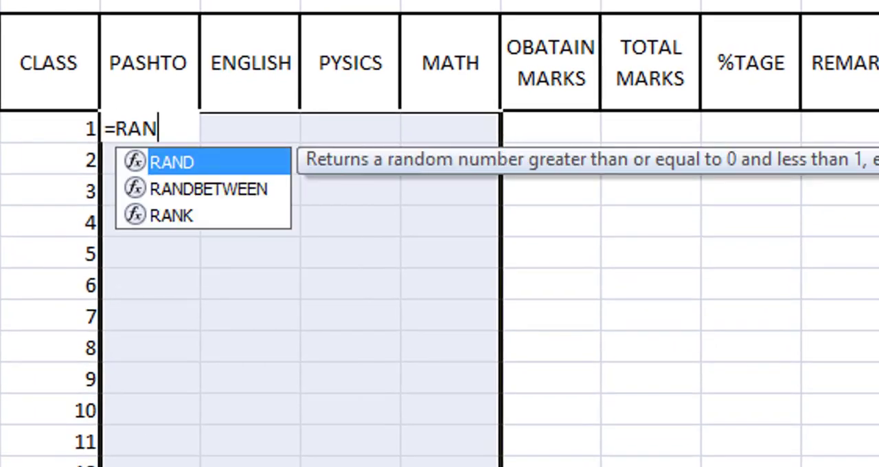
pyautogui.write('DBETWEEN(')
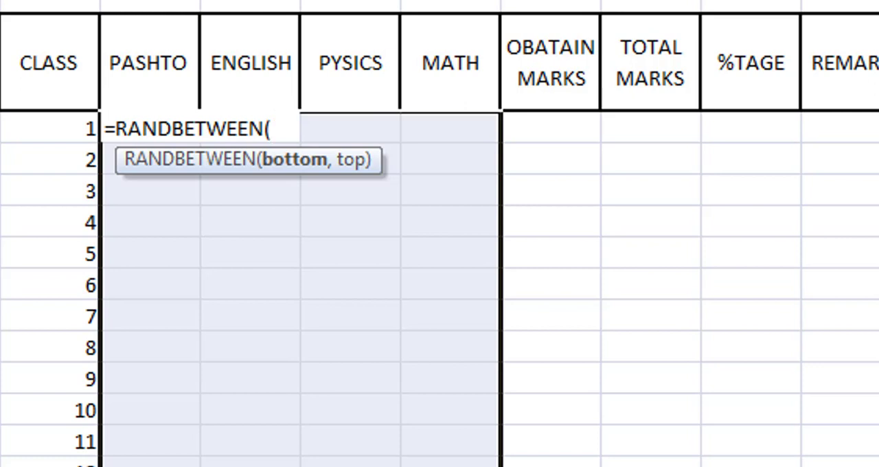
pyautogui.write('30,')
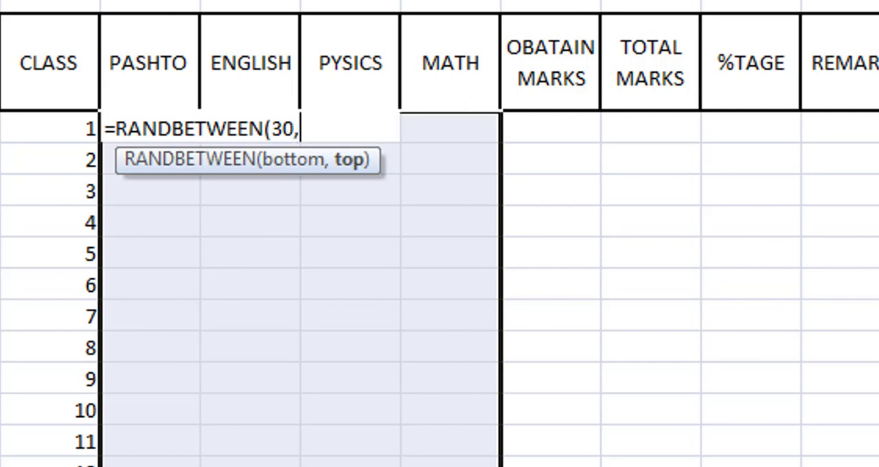
pyautogui.write('100')
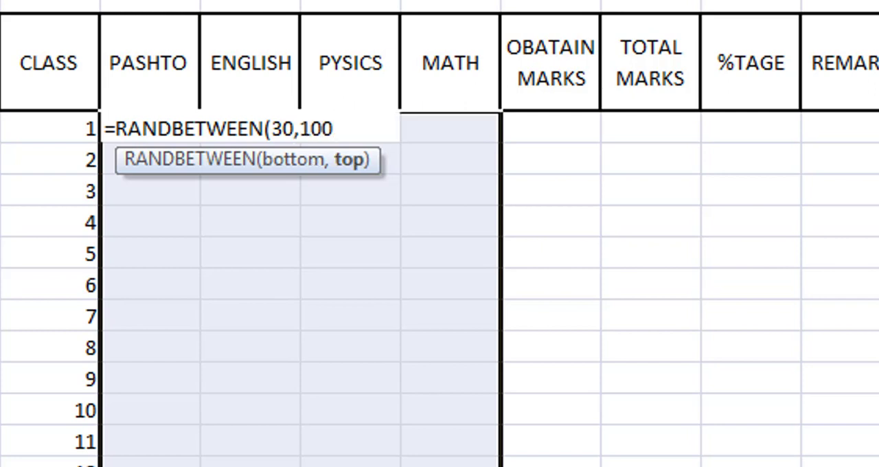
pyautogui.write(')')
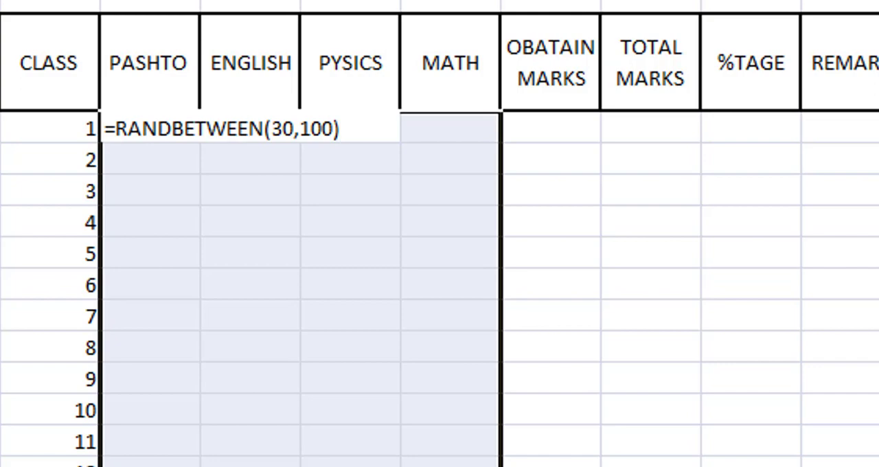
pyautogui.hotkey('ctrl', 'Return')
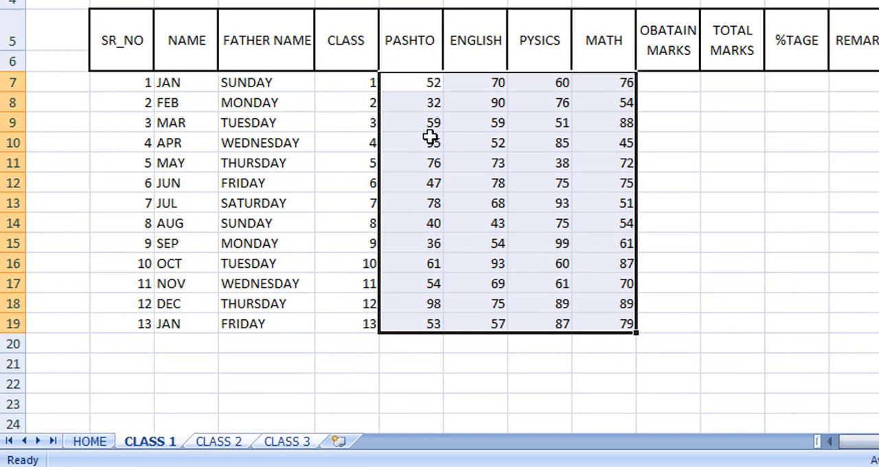
pyautogui.hotkey('ctrl', 'c')
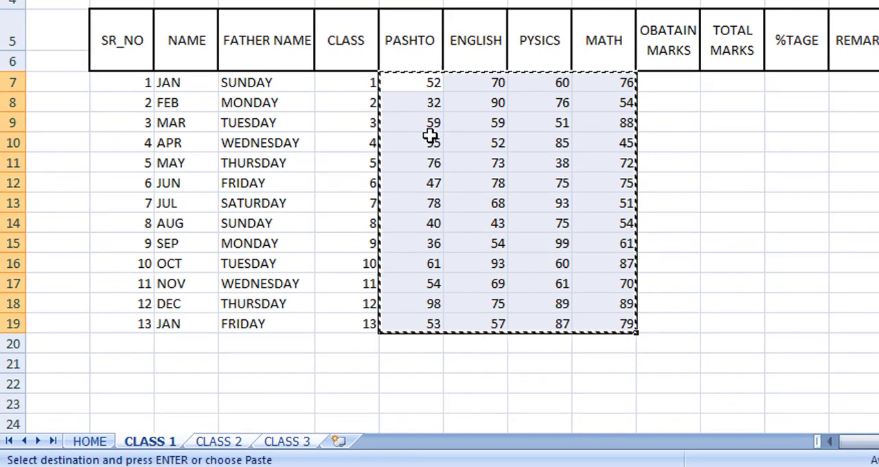
pyautogui.rightClick(425, 134)
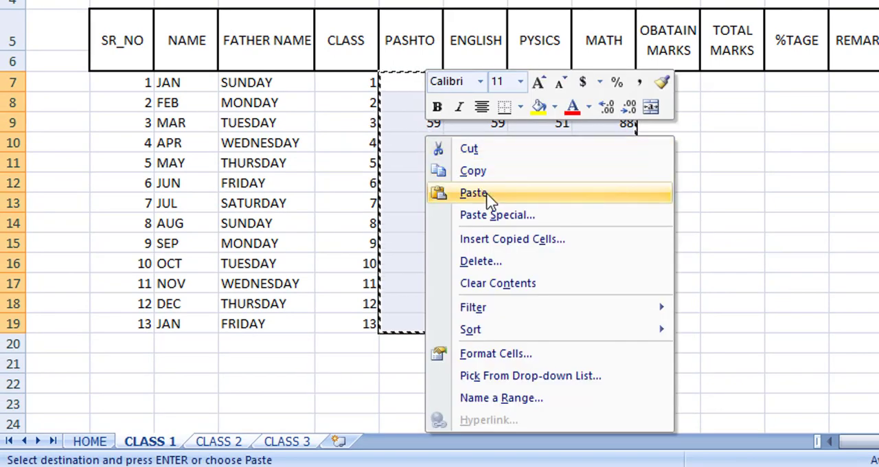
pyautogui.click(492, 215)
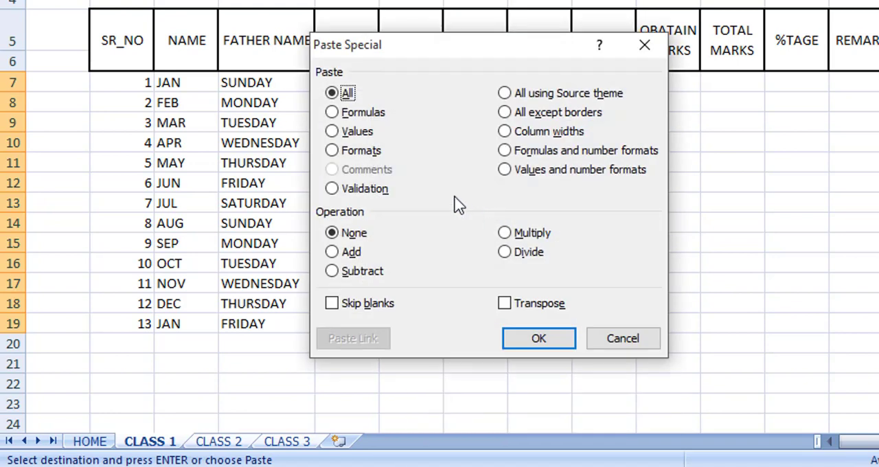
pyautogui.click(357, 137)
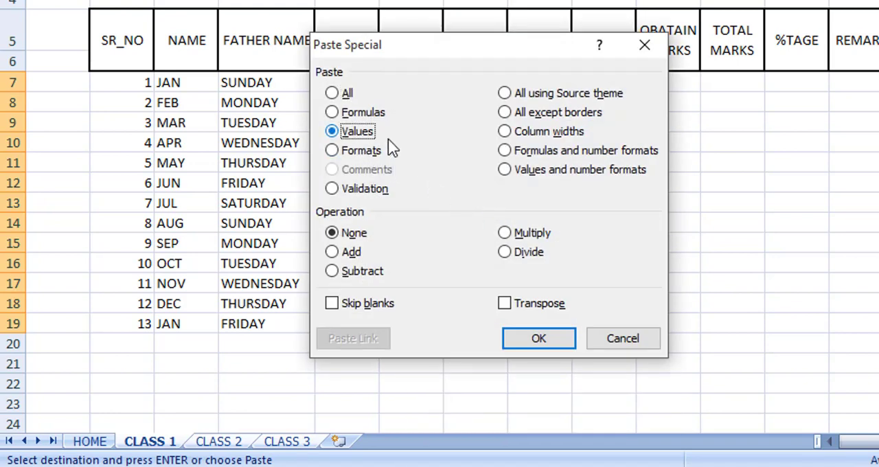
pyautogui.click(622, 339)
pyautogui.press('Escape')
# Enter the trial entries 56 in K17 and E in K18 to recalculate the random marks, and clear both cells.
pyautogui.click(718, 279)
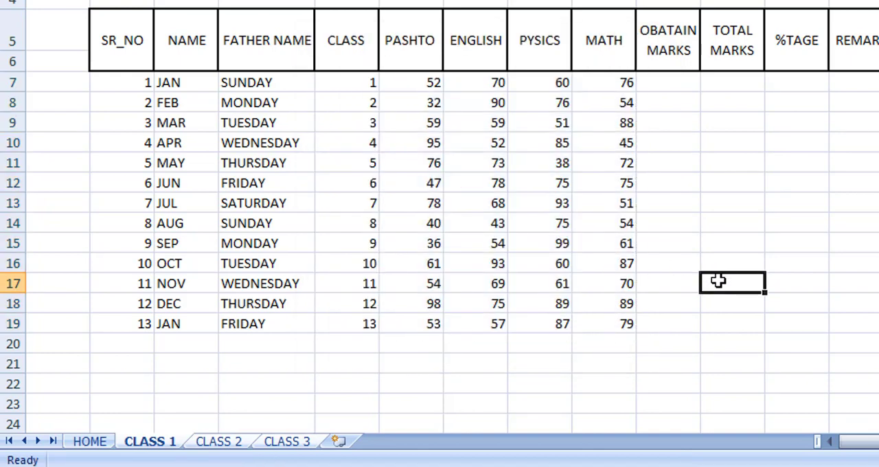
pyautogui.write('56')
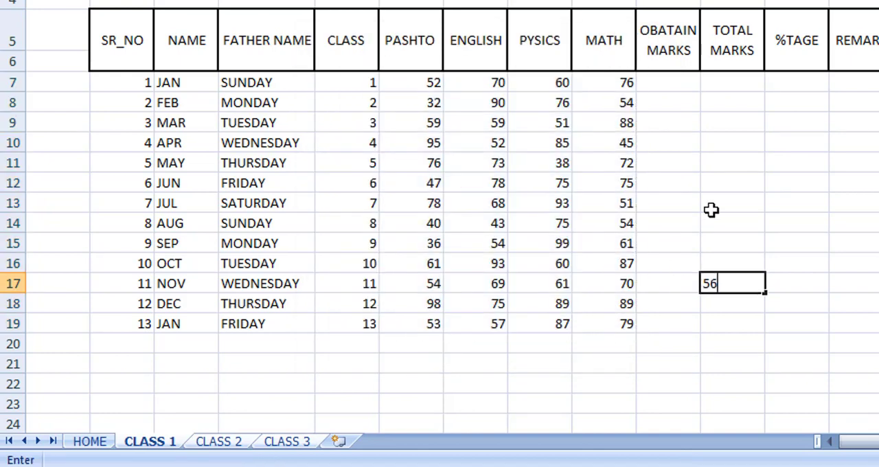
pyautogui.press('Return')
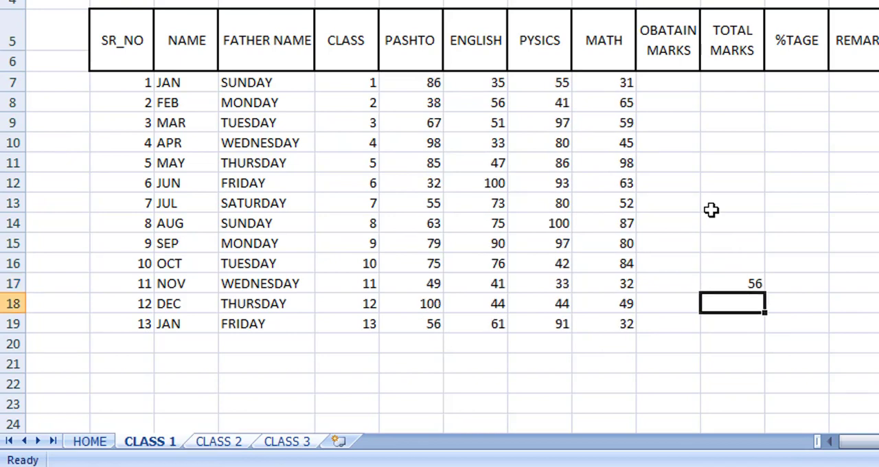
pyautogui.write('E')
pyautogui.press('Return')
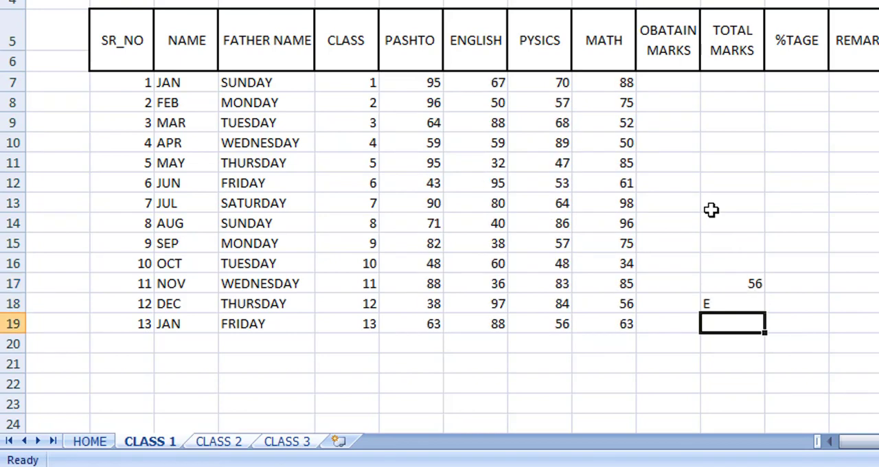
pyautogui.press('Up')
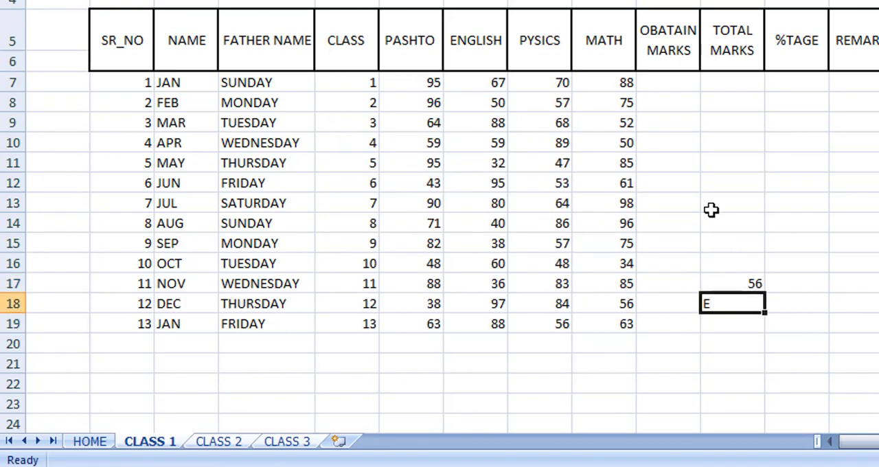
pyautogui.press('Delete')
pyautogui.press('Up')
pyautogui.press('Delete')
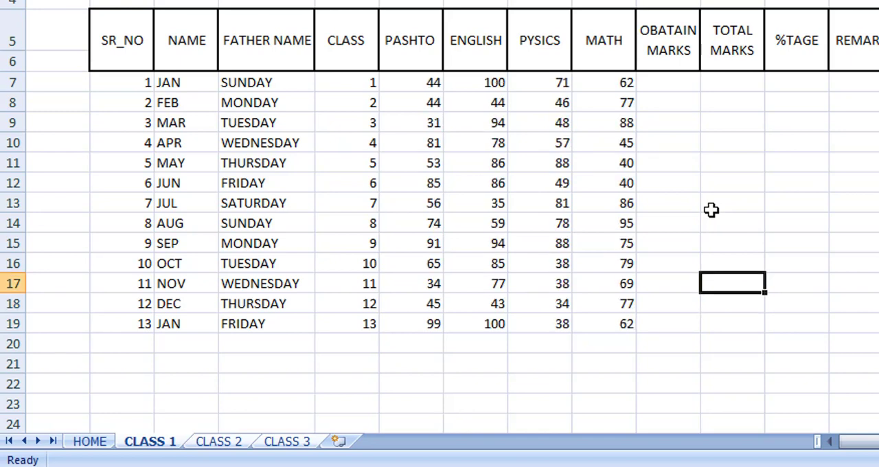
pyautogui.press('Up')
pyautogui.click(711, 210)
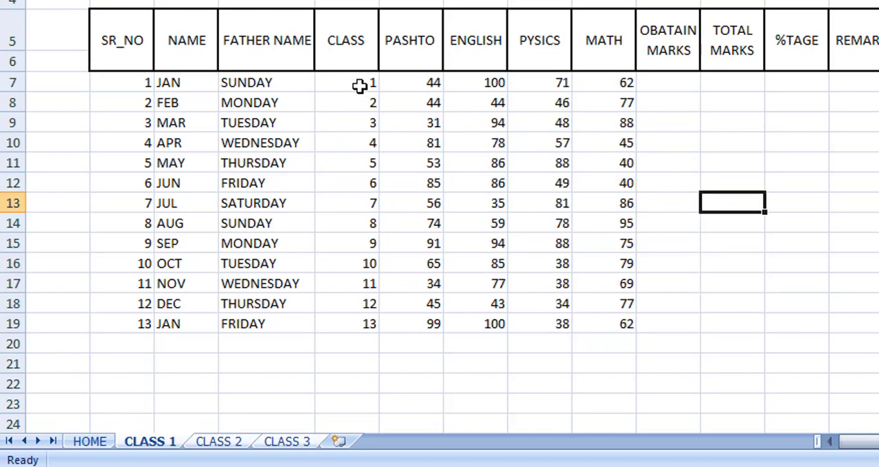
# Convert the CLASS and subject marks in E7 to I19 to fixed values by copying and pasting them over themselves as values only.
pyautogui.moveTo(359, 85); pyautogui.dragTo(598, 324)
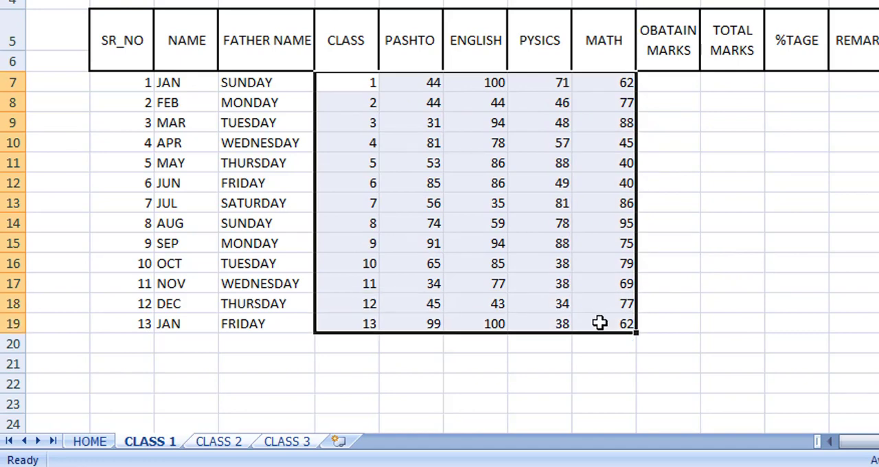
pyautogui.hotkey('ctrl', 'c')
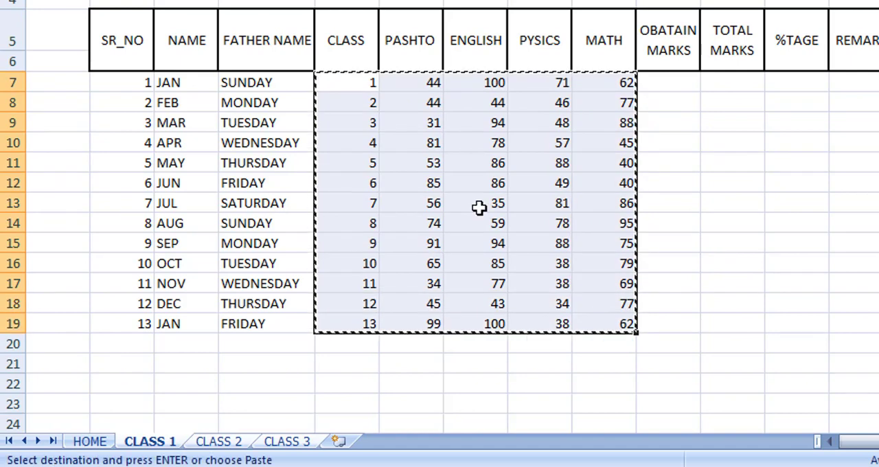
pyautogui.rightClick(479, 207)
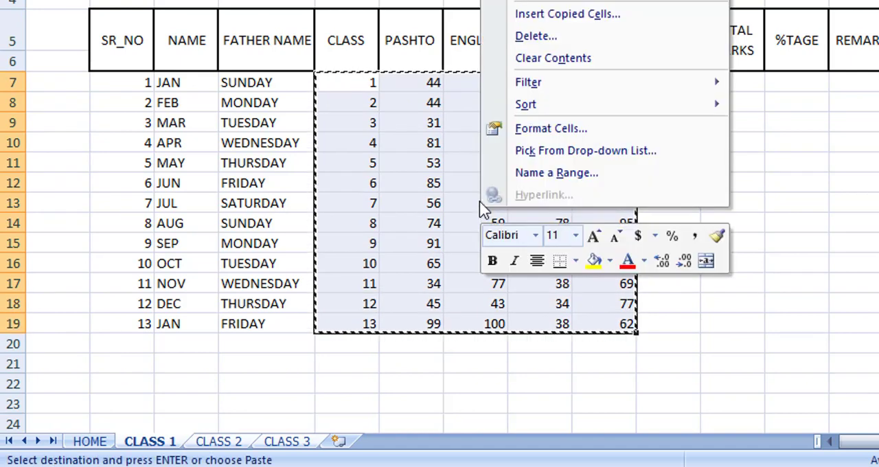
pyautogui.click(550, 3)
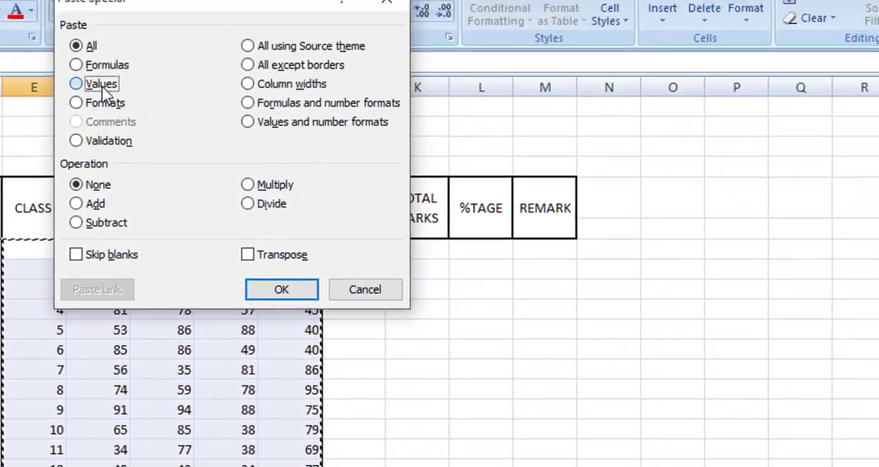
pyautogui.click(101, 86)
pyautogui.click(278, 291)
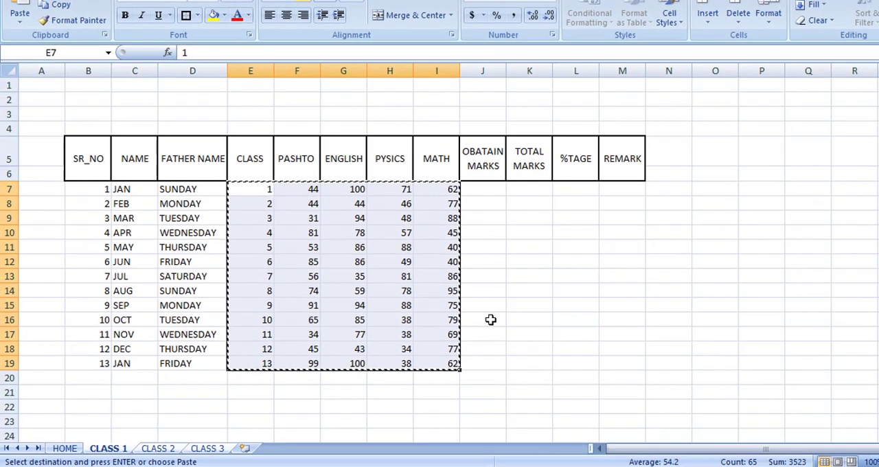
pyautogui.press('Escape')
# Check that the marks are fixed by entering ASDF in cell J16, and clear that trial entry.
pyautogui.click(491, 320)
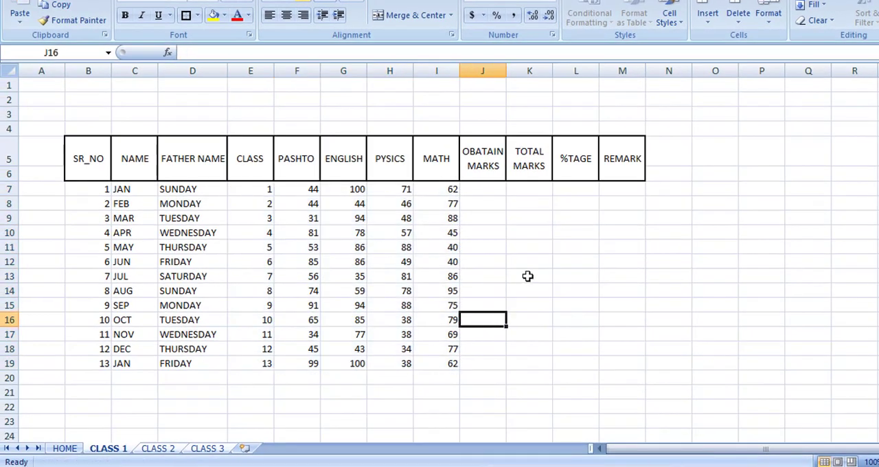
pyautogui.write('ASDF')
pyautogui.press('Return')
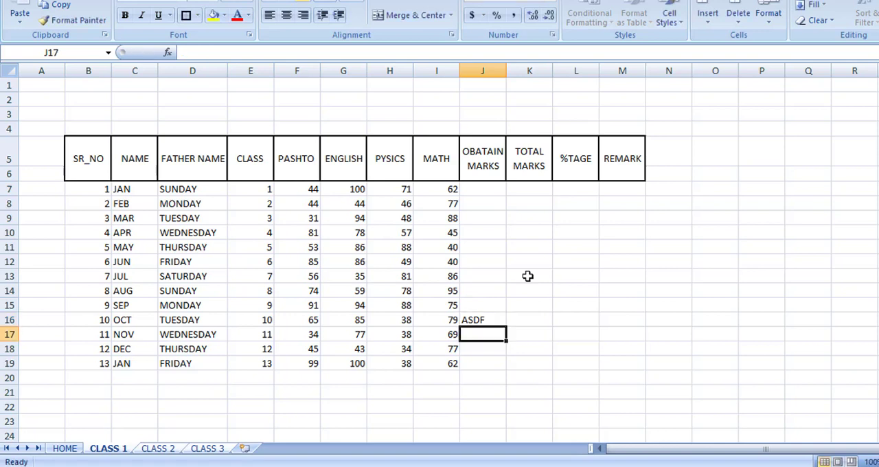
pyautogui.press('Up')
pyautogui.press('Delete')
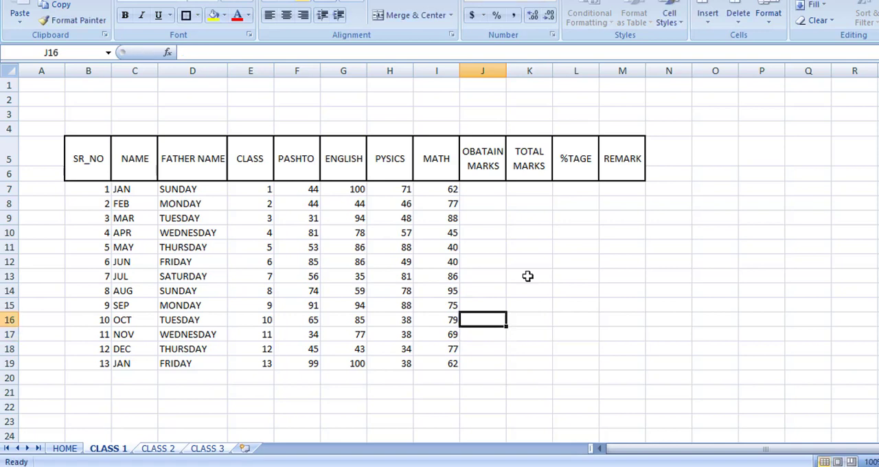
pyautogui.click(527, 276)
# Total the first student's four subject marks in OBATAIN MARKS cell J7 with the formula =SUM(F7:I7).
pyautogui.click(493, 195)
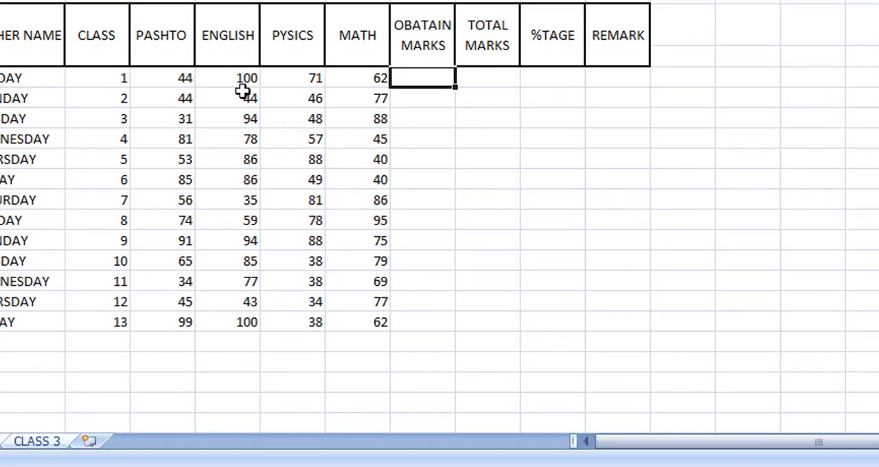
pyautogui.write('=')
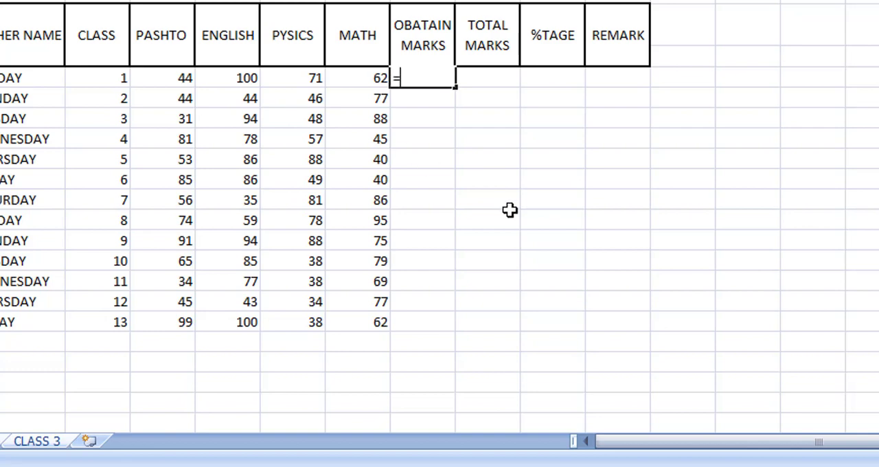
pyautogui.write('SUM')
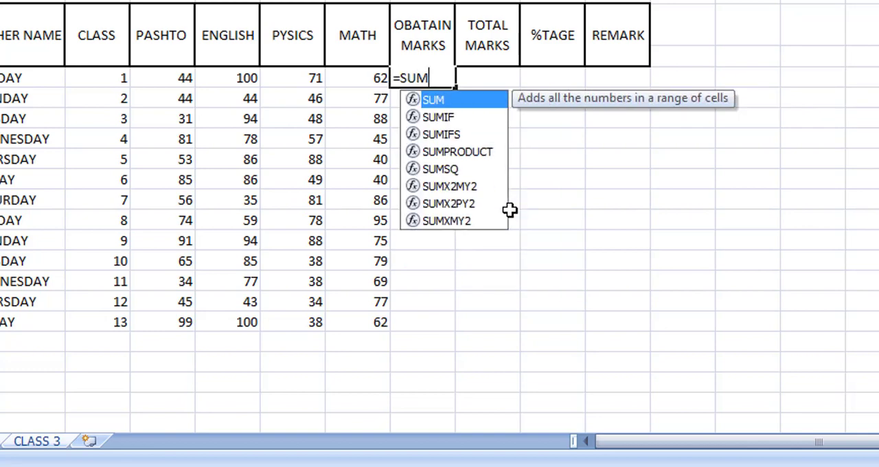
pyautogui.write('(')
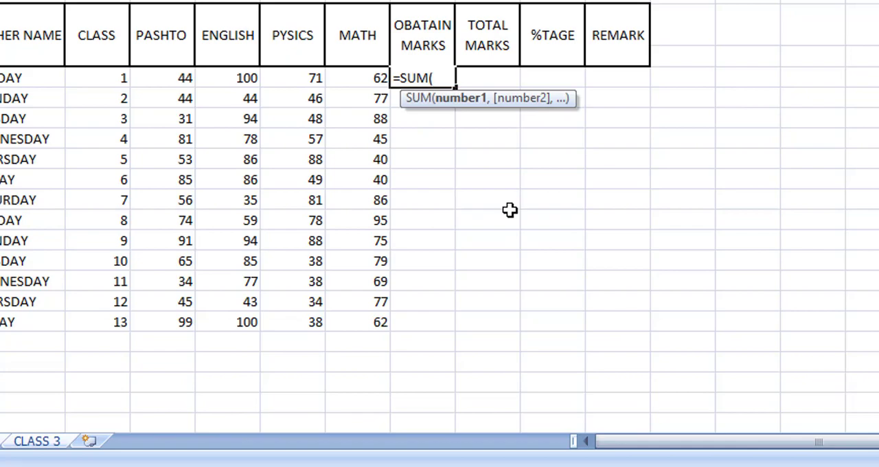
pyautogui.moveTo(186, 81)
pyautogui.mouseDown()
pyautogui.moveTo(172, 78)
pyautogui.moveTo(210, 83)
pyautogui.moveTo(177, 82)
pyautogui.mouseUp()
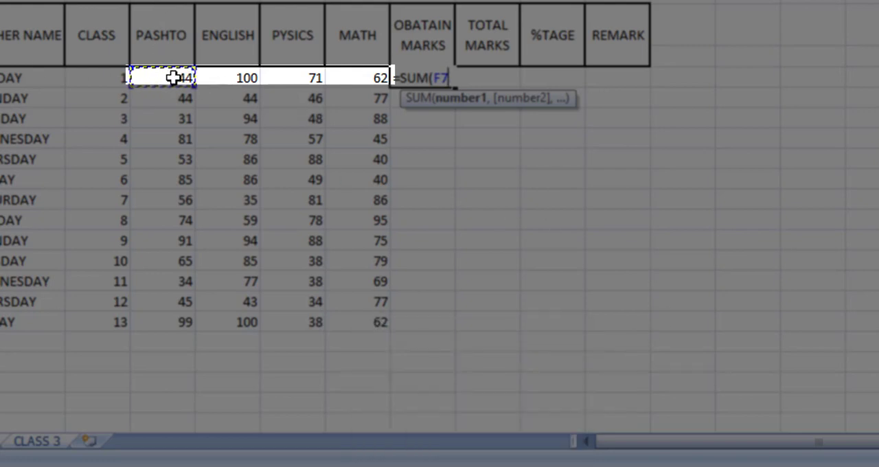
pyautogui.moveTo(172, 78); pyautogui.dragTo(360, 82)
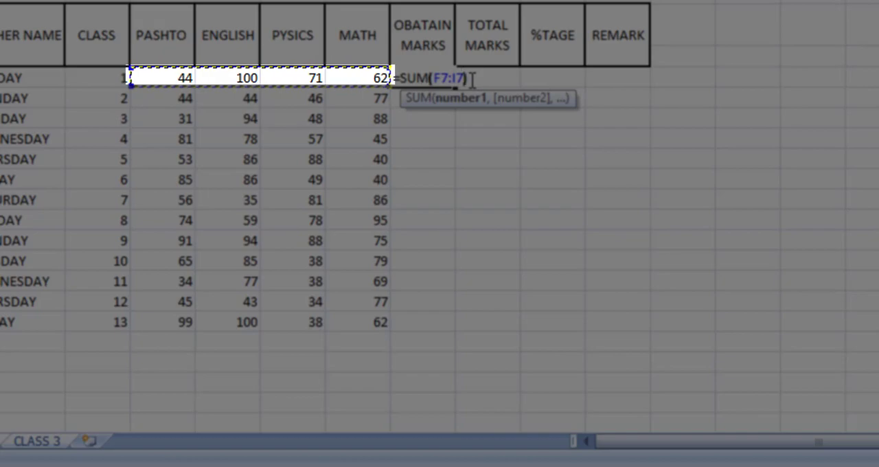
pyautogui.write(')')
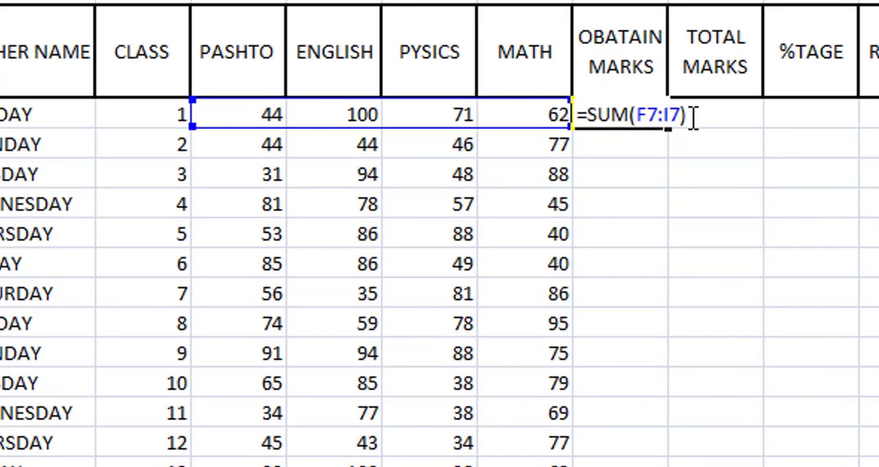
pyautogui.press('Return')
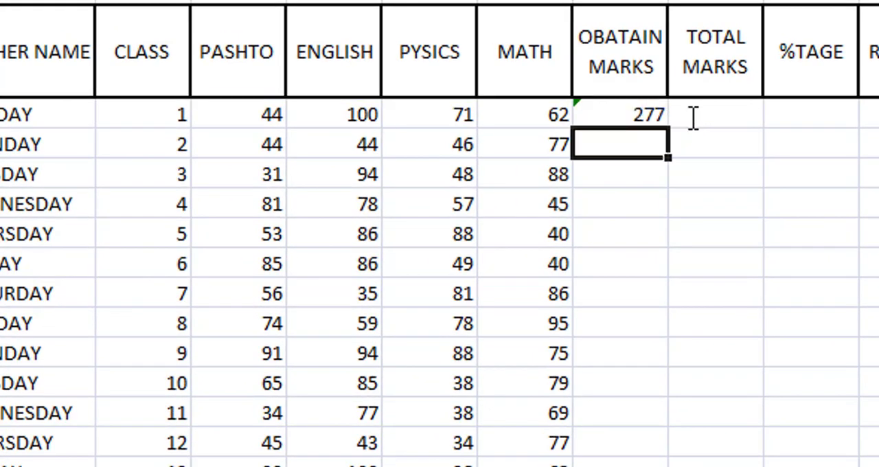
pyautogui.click(591, 113)
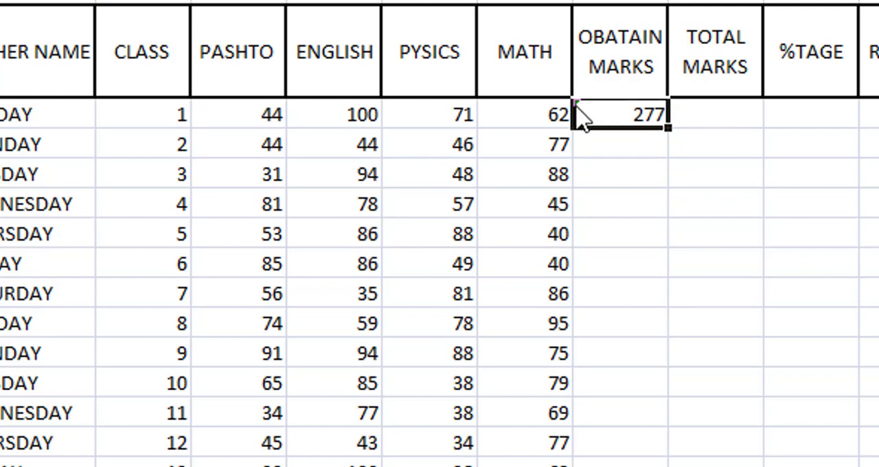
pyautogui.click(656, 283)
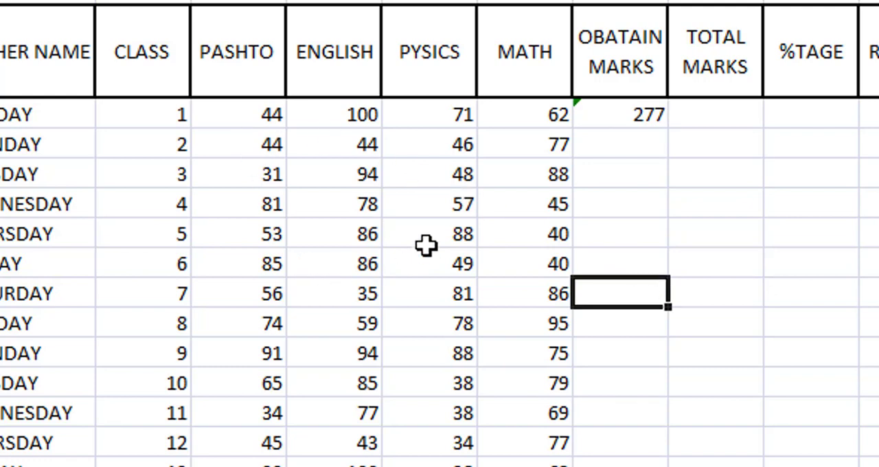
pyautogui.click(635, 123)
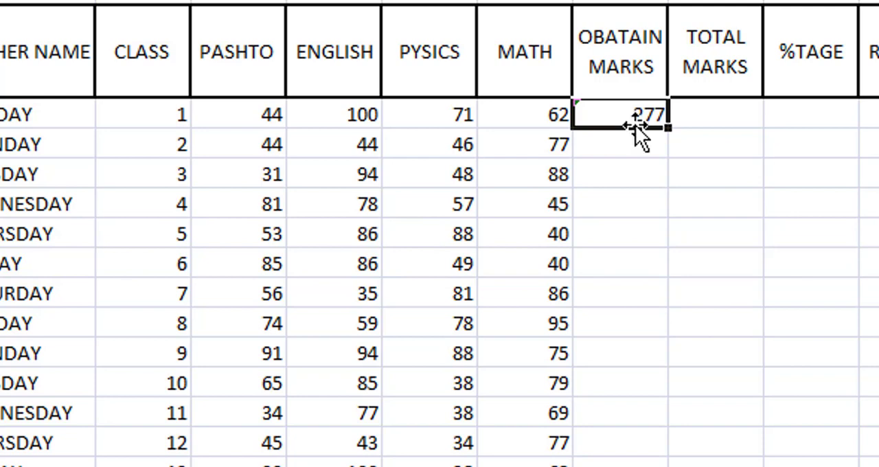
pyautogui.click(141, 114)
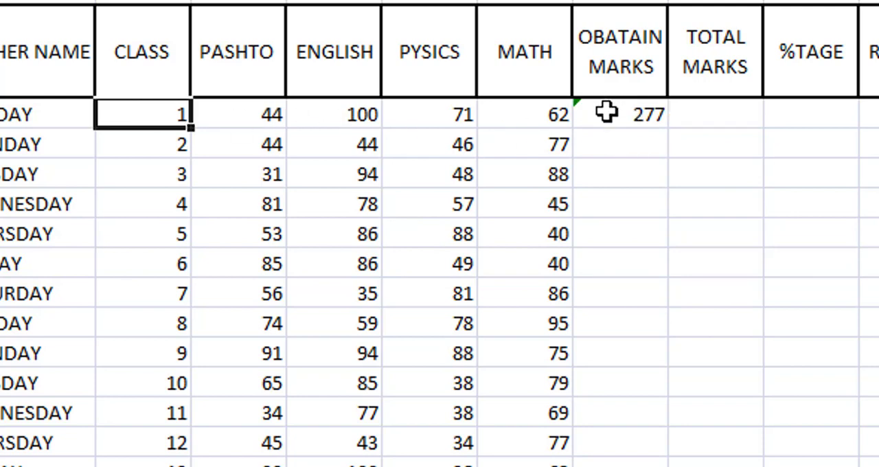
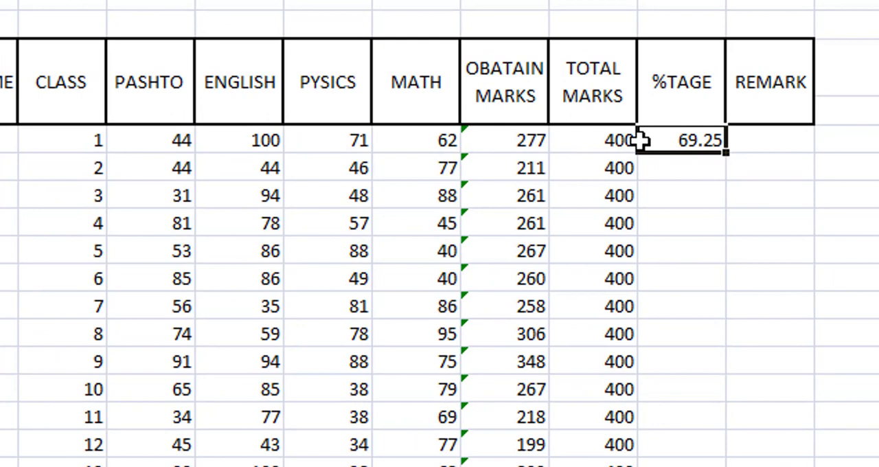
# Clear %TAGE cell L7 and calculate the first student's percentage there with the formula =J7/K7*100.
pyautogui.press('Delete')
pyautogui.click(677, 196)
pyautogui.click(679, 146)
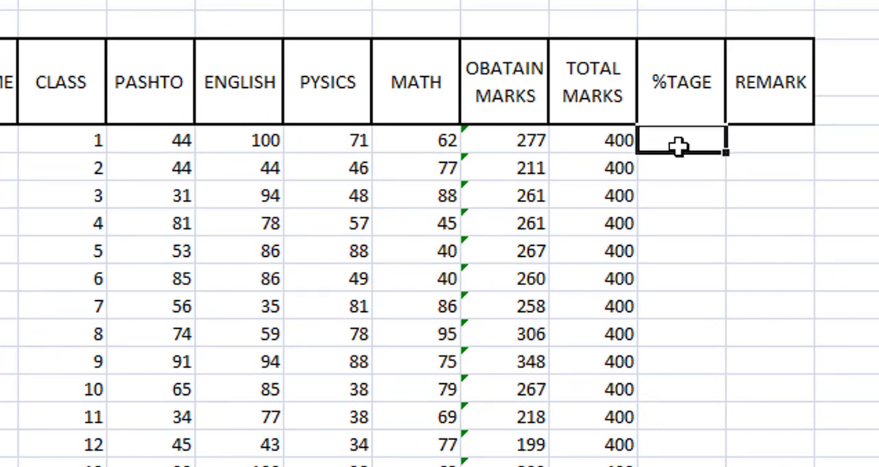
pyautogui.write('=')
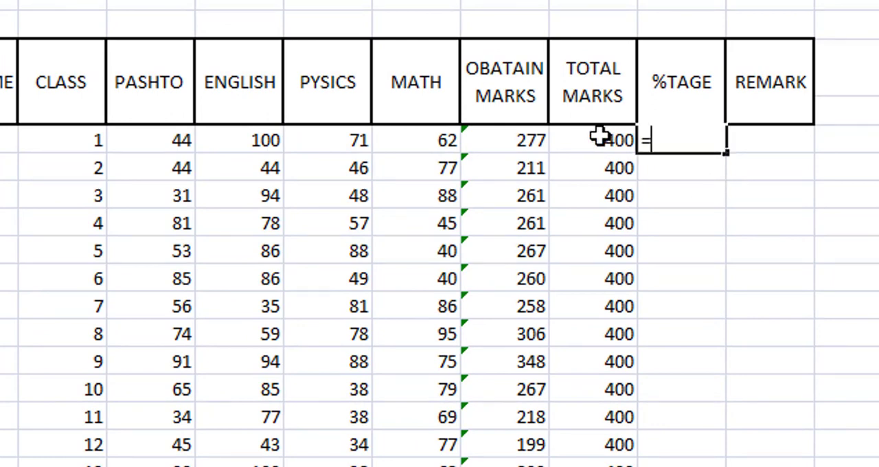
pyautogui.click(511, 143)
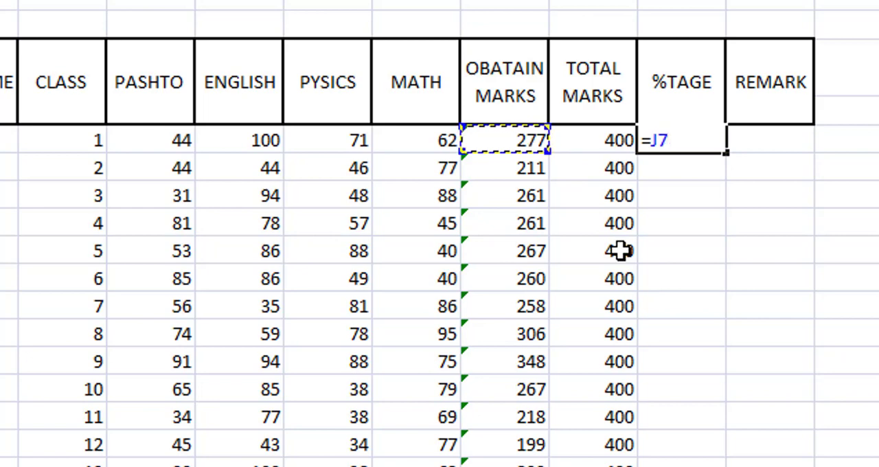
pyautogui.write('/')
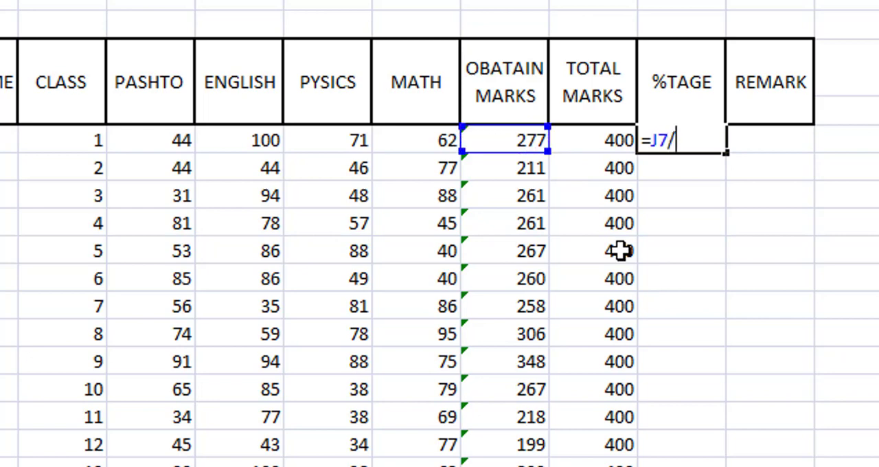
pyautogui.click(612, 139)
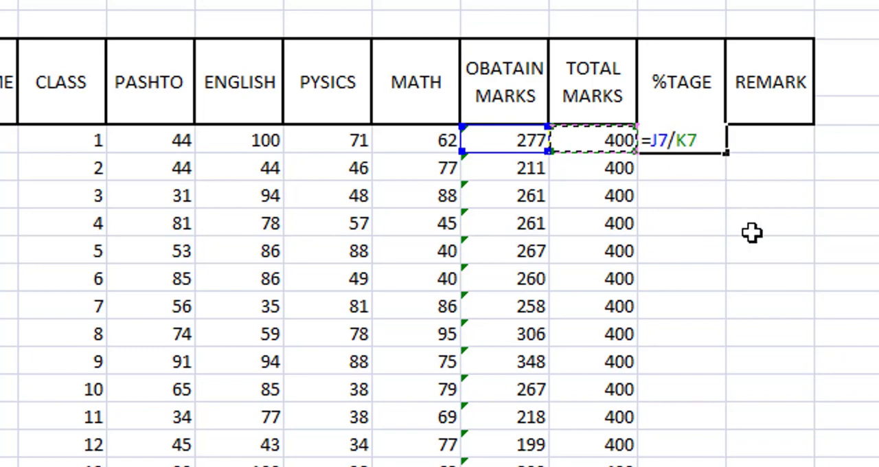
pyautogui.write('*')
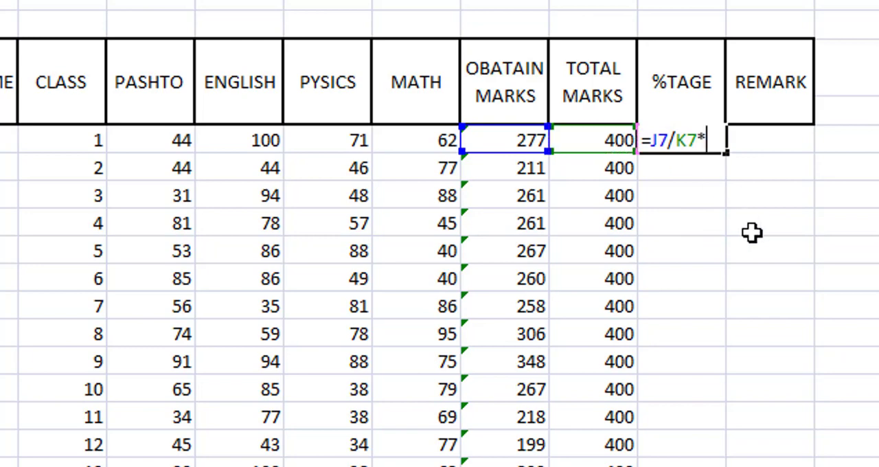
pyautogui.write('100')
pyautogui.press('Return')
pyautogui.press('Up')
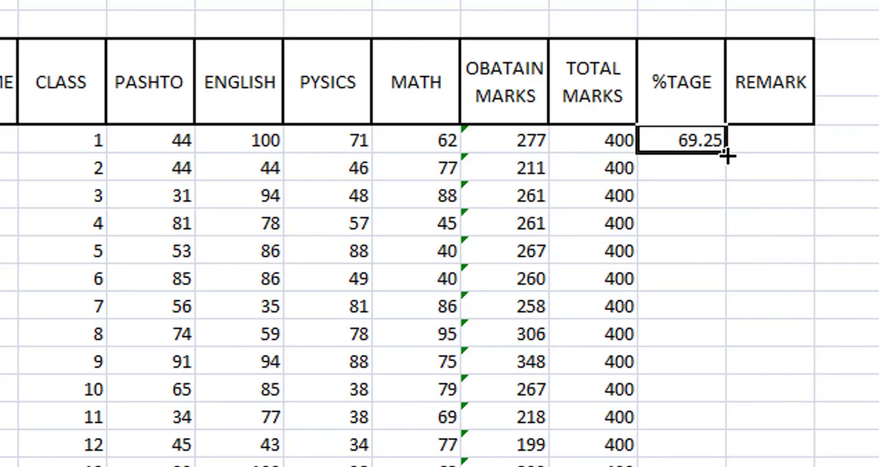
# Fill the percentage formula down from L7 to L19 and show the %TAGE values without decimal places.
pyautogui.doubleClick(727, 157)
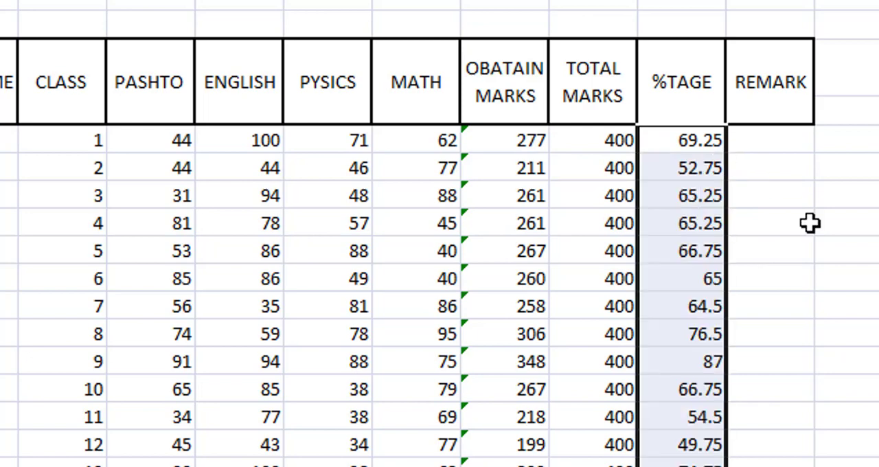
pyautogui.click(847, 389)
pyautogui.moveTo(687, 142); pyautogui.dragTo(680, 466)
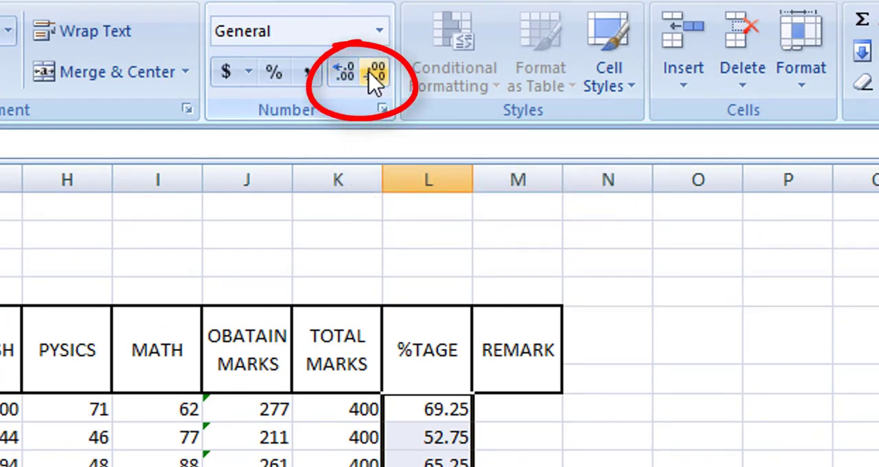
pyautogui.click(375, 77)
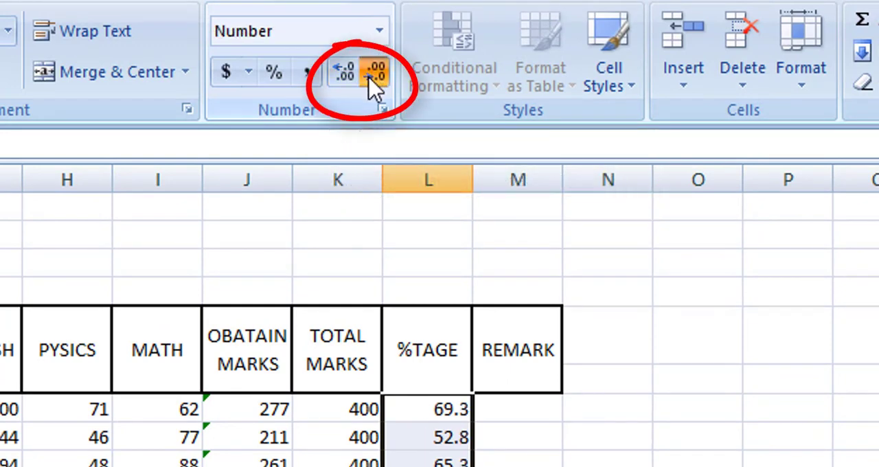
pyautogui.click(375, 81)
pyautogui.click(667, 402)
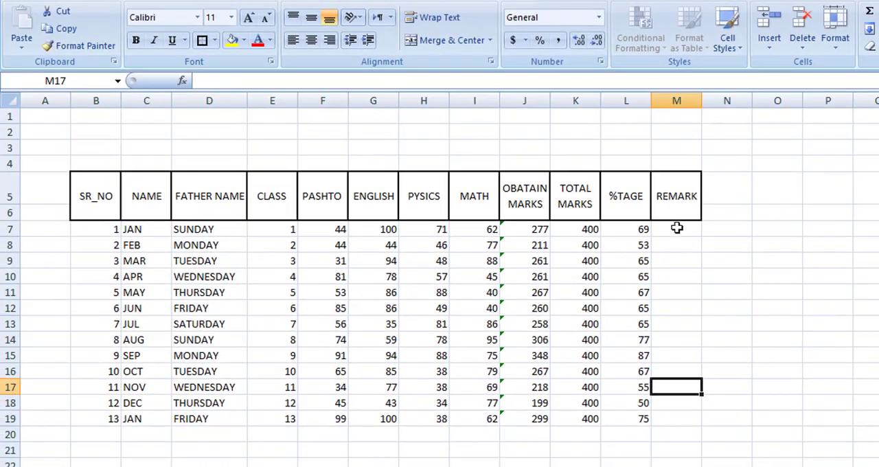
pyautogui.click(523, 419)
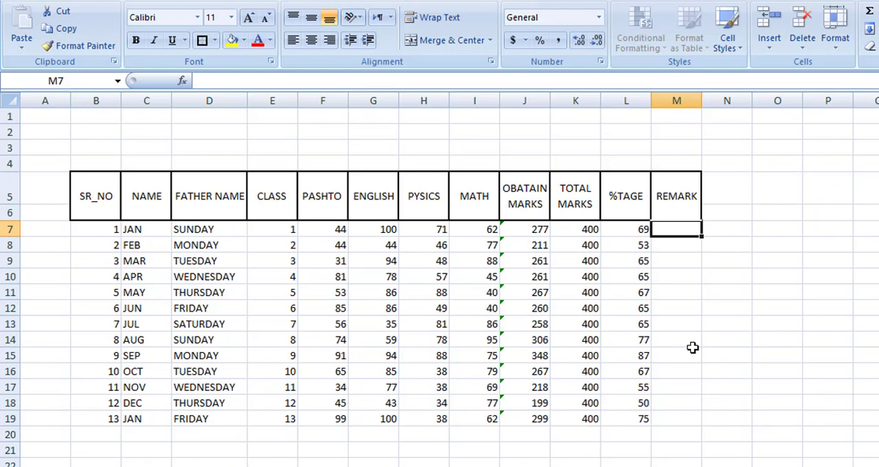
pyautogui.write('=')
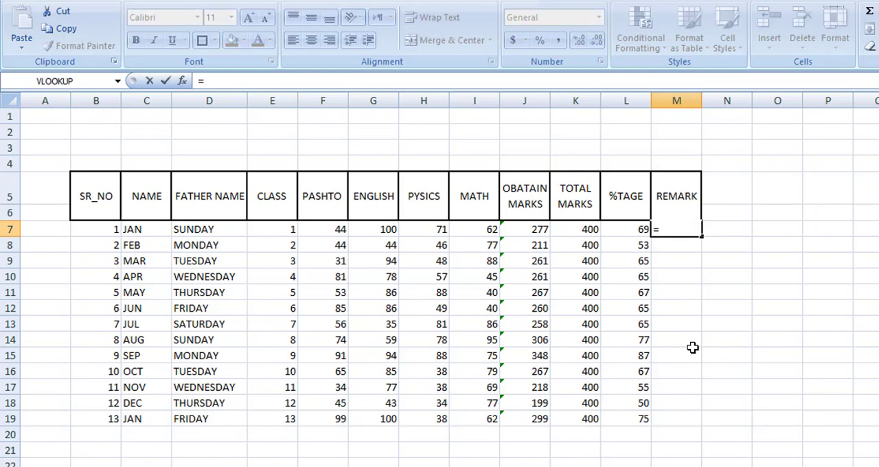
pyautogui.write('IF')
pyautogui.press('BackSpace')
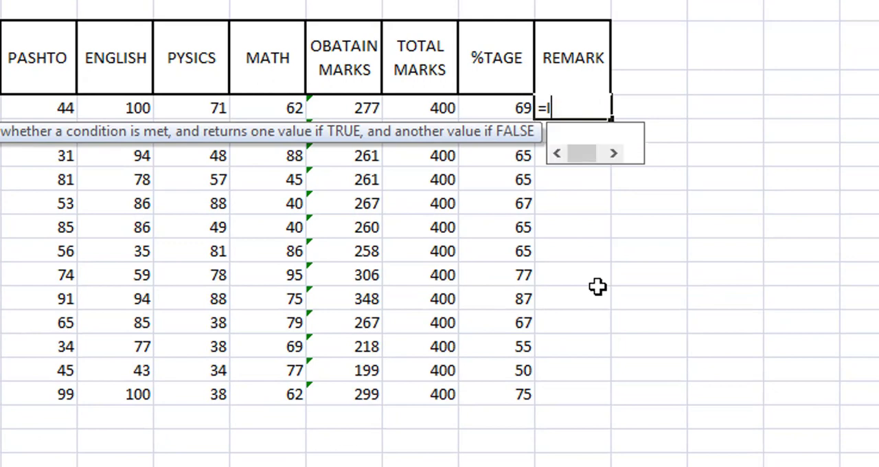
pyautogui.press('BackSpace')
pyautogui.press('BackSpace')
pyautogui.write('=')
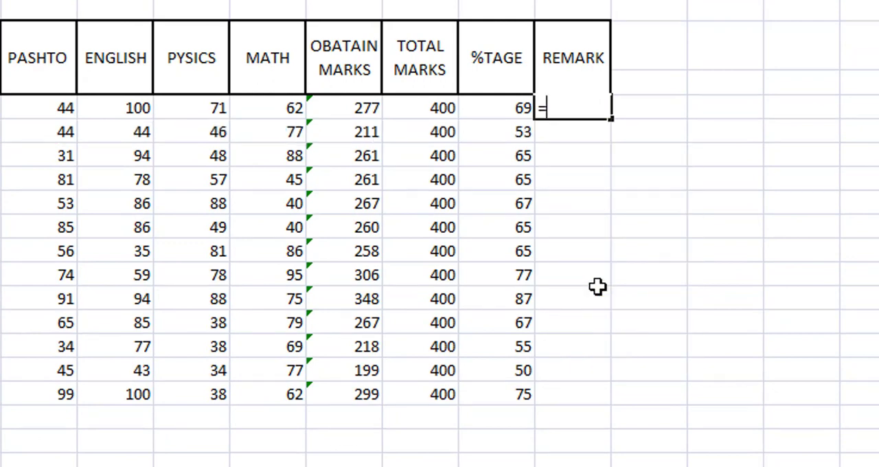
pyautogui.press('BackSpace')
# Begin the formula in REMARK cell M7 with =IF(L7>60,"PASS", so percentages above 60 return PASS.
pyautogui.write('=IF(')
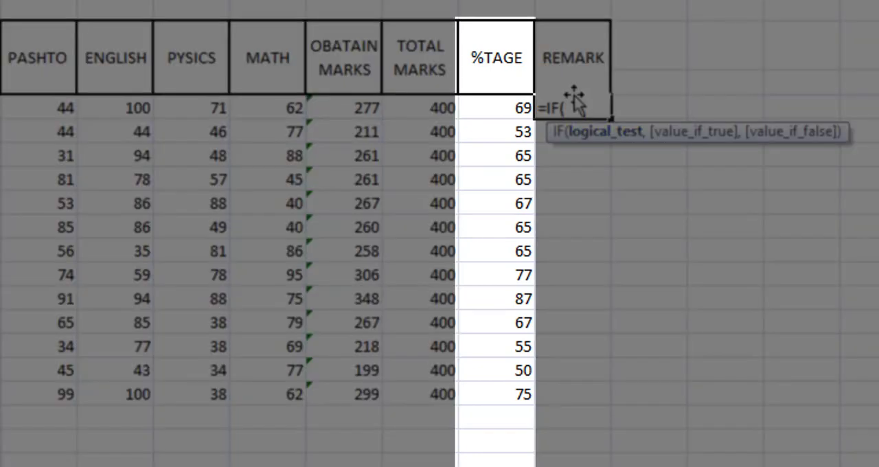
pyautogui.click(507, 105)
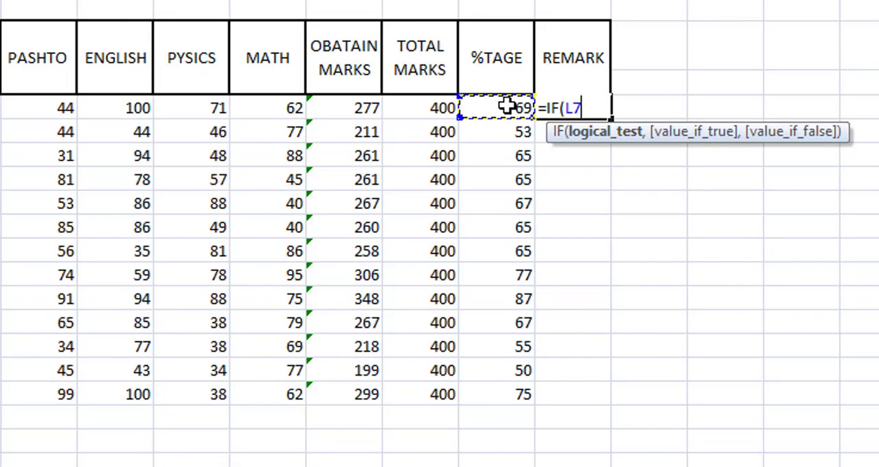
pyautogui.write('>')
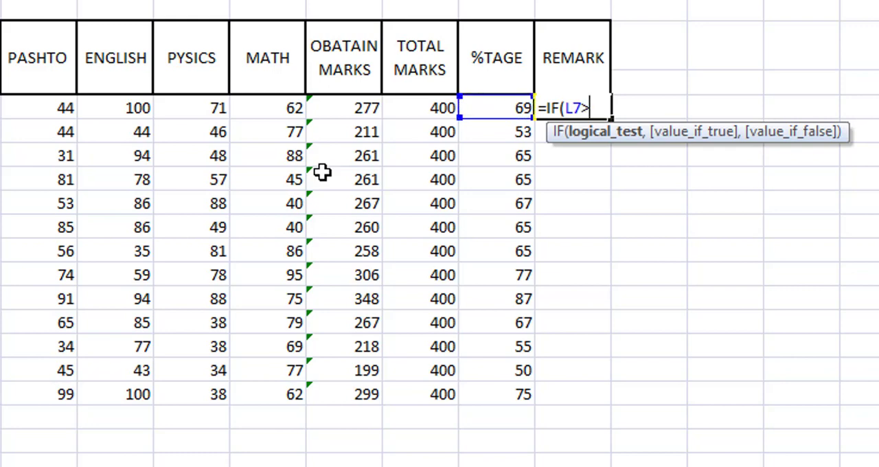
pyautogui.write('60,')
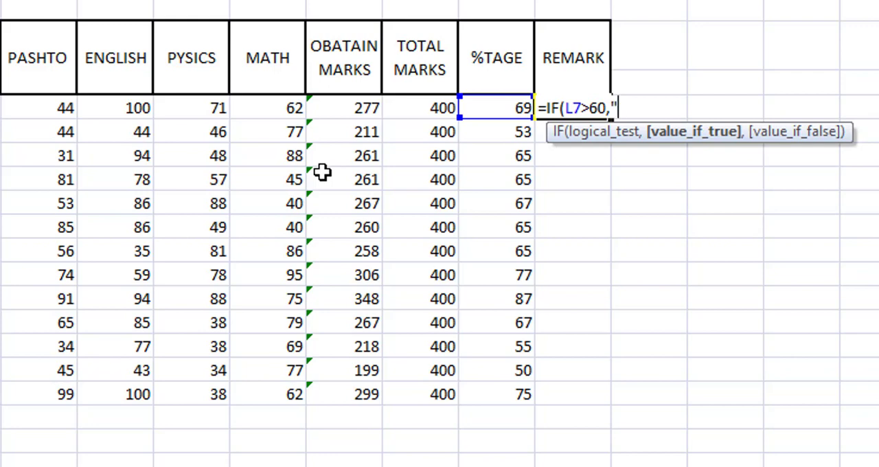
pyautogui.write('"PASS",')
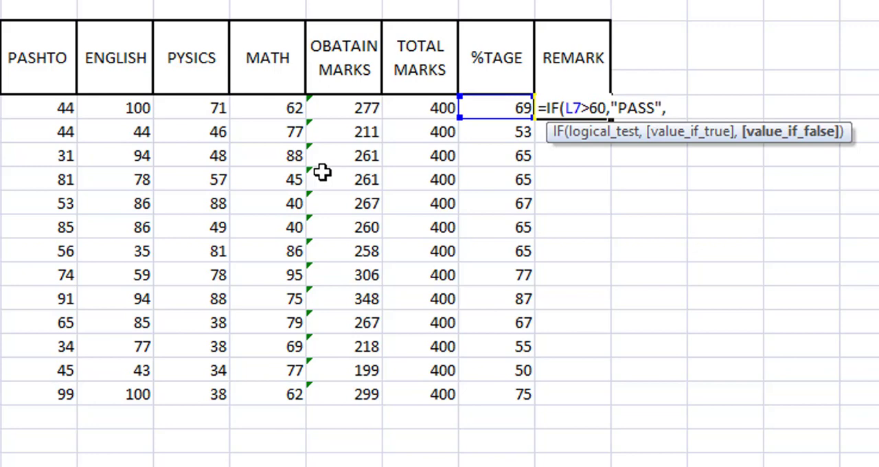
pyautogui.write('IF')
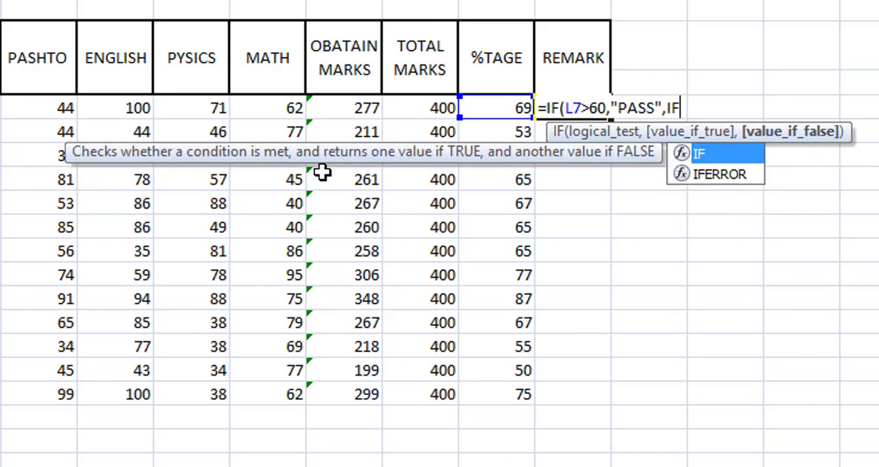
pyautogui.write('(')
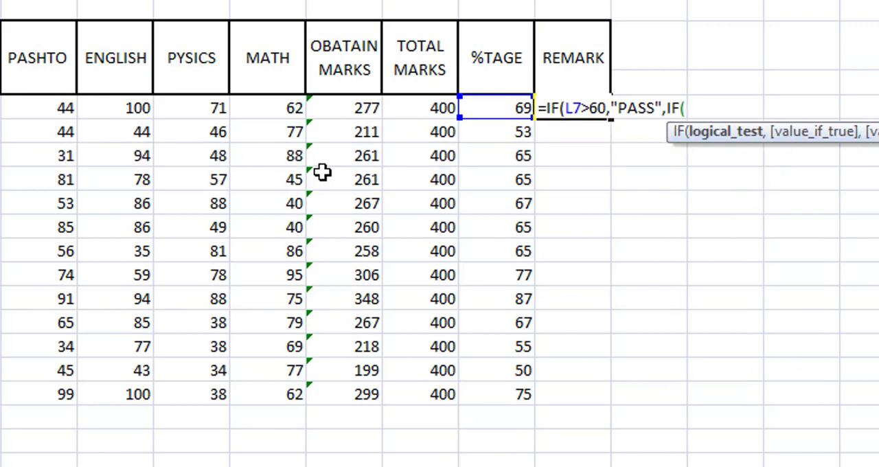
pyautogui.write('L')
pyautogui.write('7')
pyautogui.write('>50')
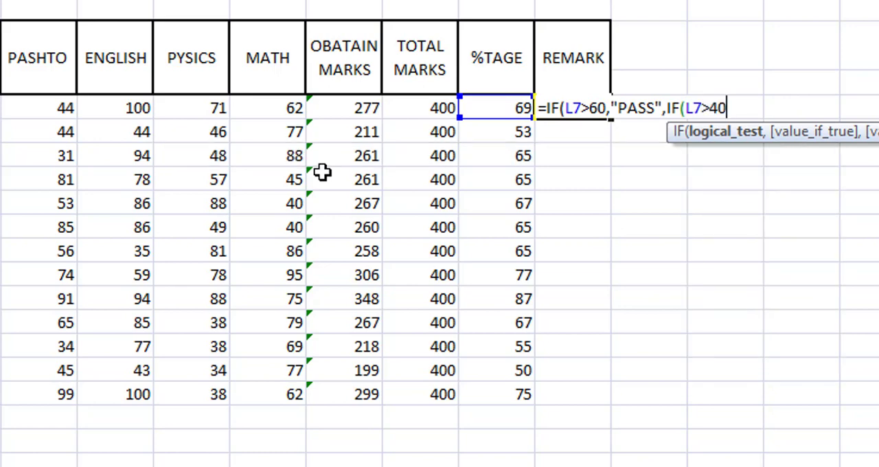
pyautogui.write(',')
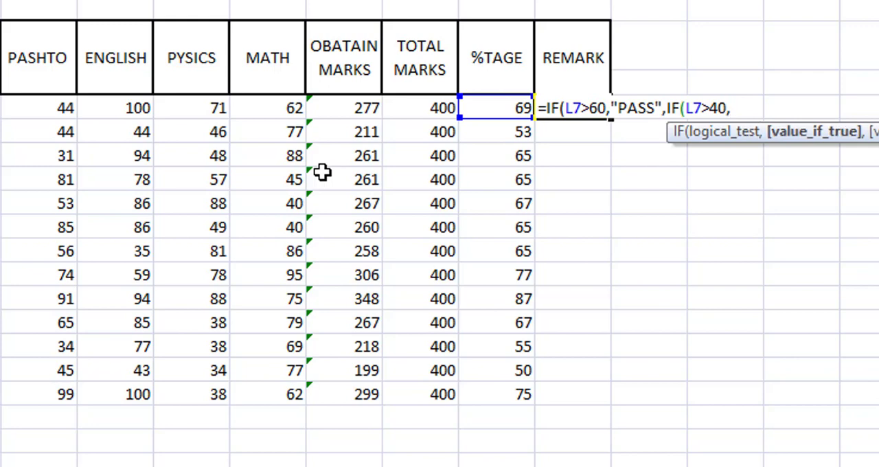
pyautogui.write('"P')
# Complete the M7 formula with the nested condition IF(L7>40,"FAIL")) and enter it.
pyautogui.press('BackSpace')
pyautogui.write('FAIL"')
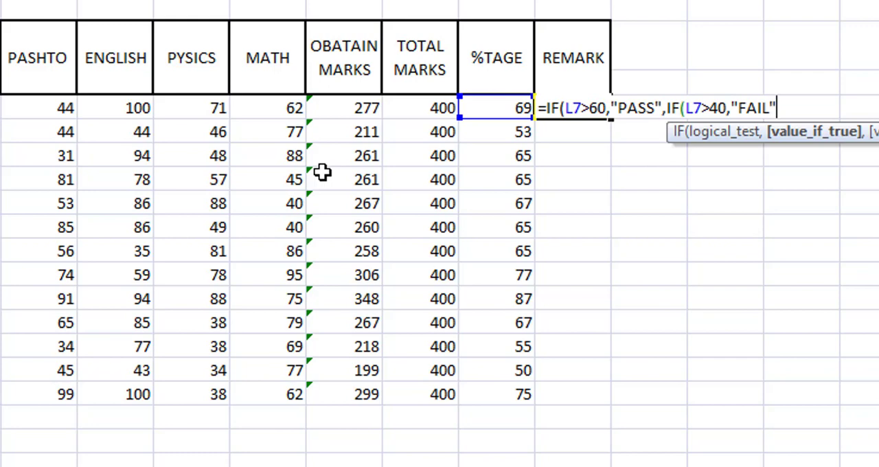
pyautogui.write('))')
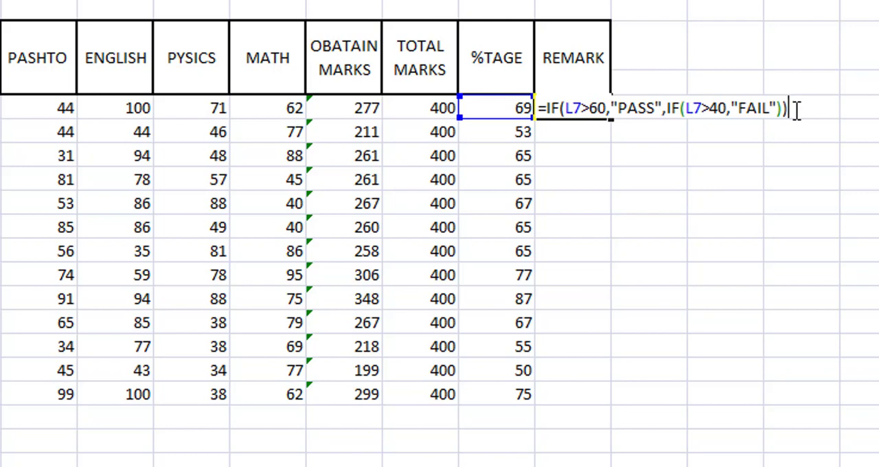
pyautogui.press('Return')
# Fill the REMARK formula down from M7 to M19 for all students.
pyautogui.click(565, 108)
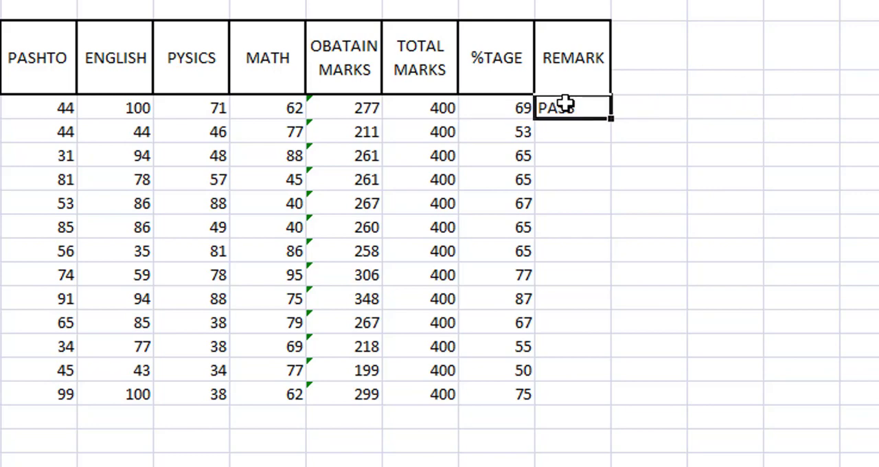
pyautogui.doubleClick(611, 117)
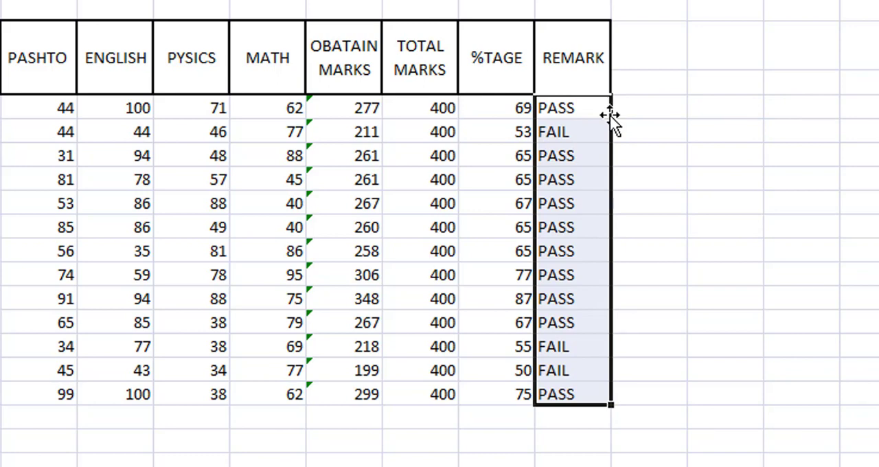
pyautogui.click(564, 343)
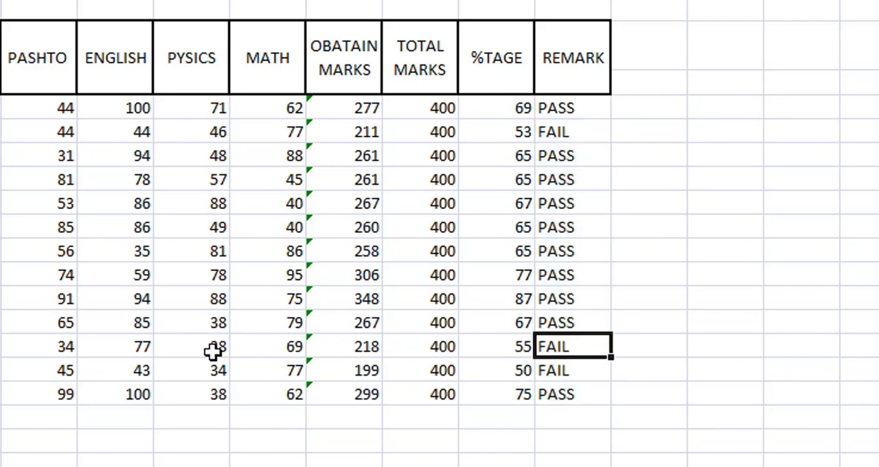
pyautogui.click(351, 351)
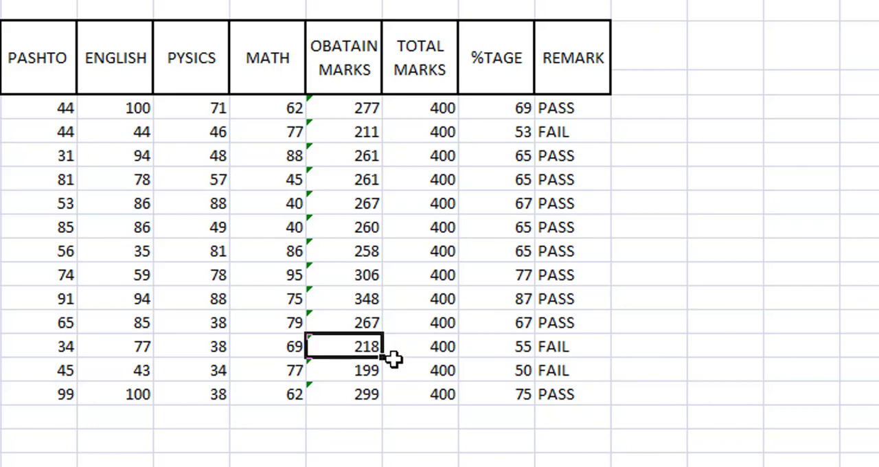
pyautogui.click(372, 372)
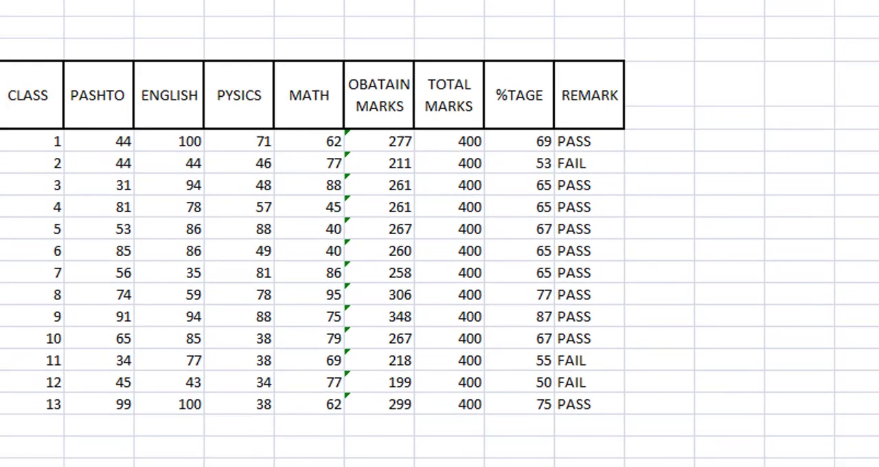
# Centre the student data in B7 to M19 both vertically and horizontally.
pyautogui.moveTo(83, 255); pyautogui.dragTo(633, 433)
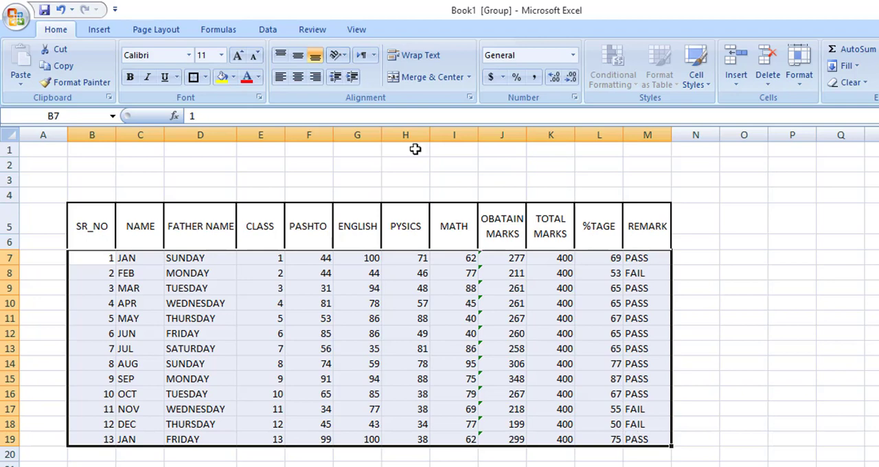
pyautogui.click(300, 62)
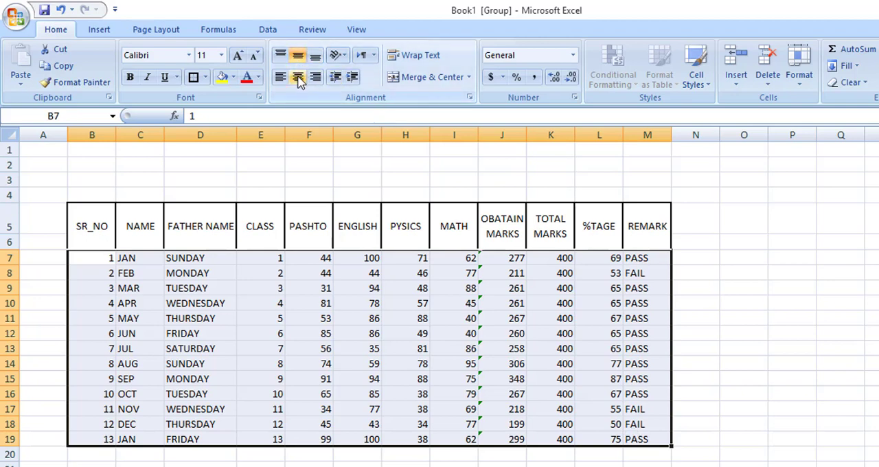
pyautogui.click(299, 78)
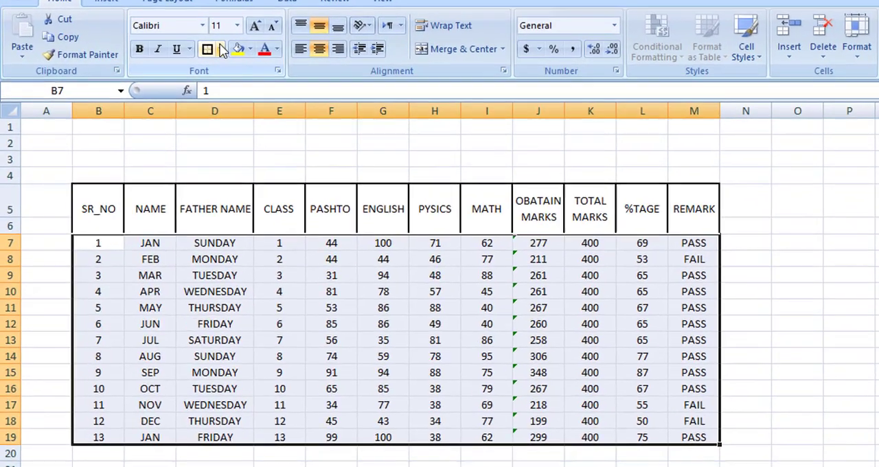
# Apply all borders to the student data in B7 to M19.
pyautogui.click(205, 77)
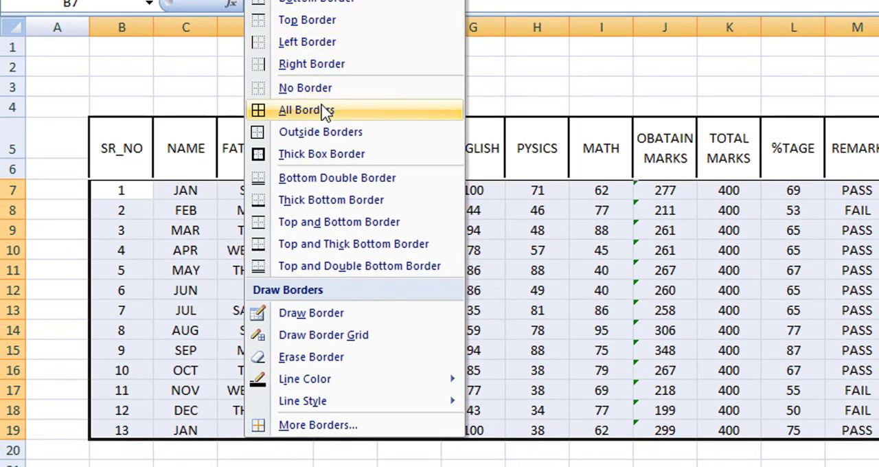
pyautogui.click(322, 112)
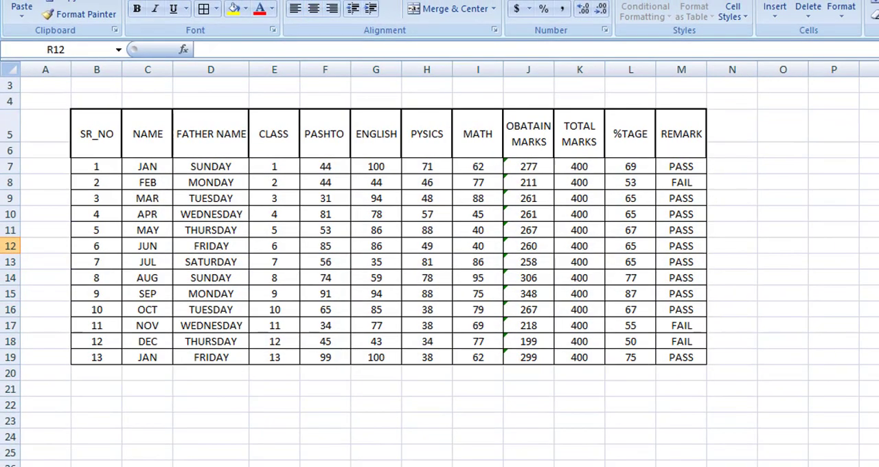
# Merge and centre B21 to B22 and C21 to D22 below the table as the first summary row.
pyautogui.moveTo(96, 386); pyautogui.dragTo(105, 396)
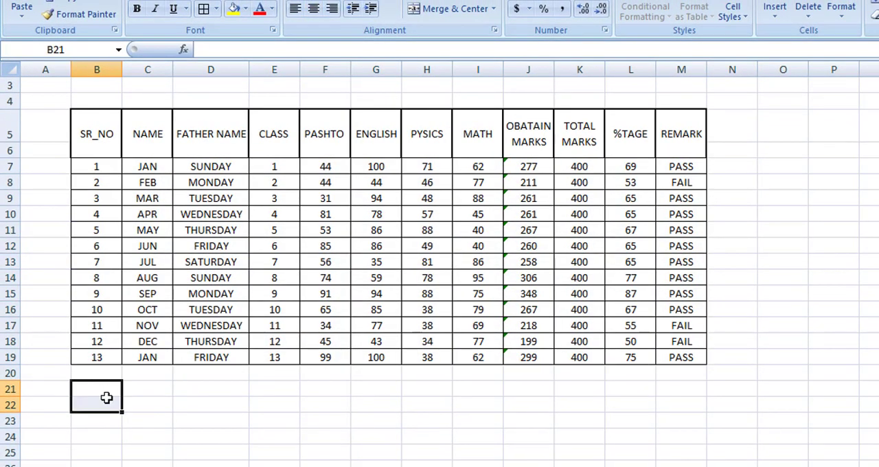
pyautogui.moveTo(151, 390); pyautogui.dragTo(206, 405)
pyautogui.click(456, 8)
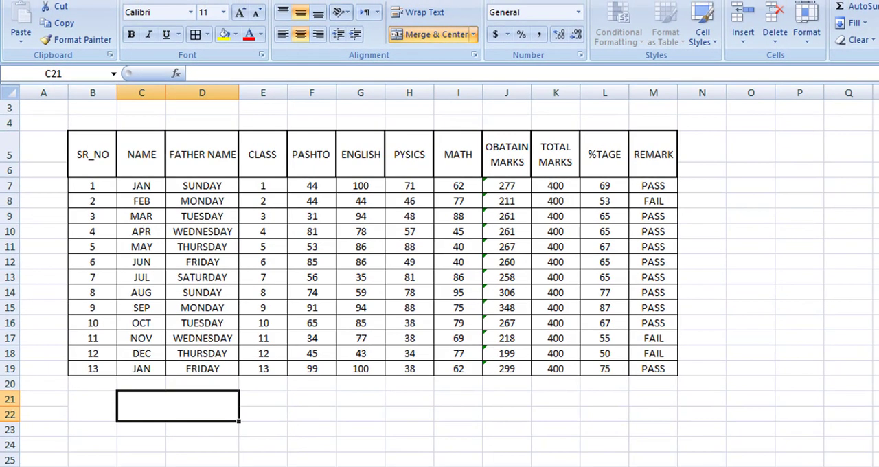
pyautogui.click(336, 404)
# Give the merged cells B21 and C21 a thick box border each.
pyautogui.click(92, 405)
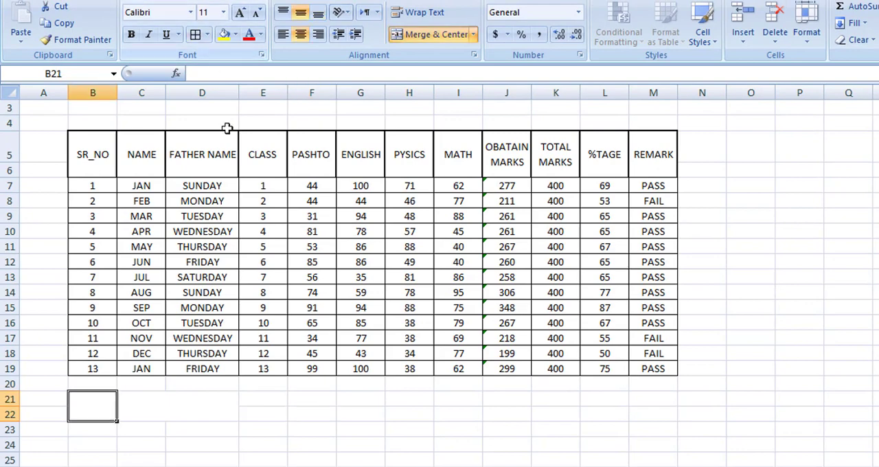
pyautogui.click(209, 34)
pyautogui.click(245, 189)
pyautogui.click(163, 406)
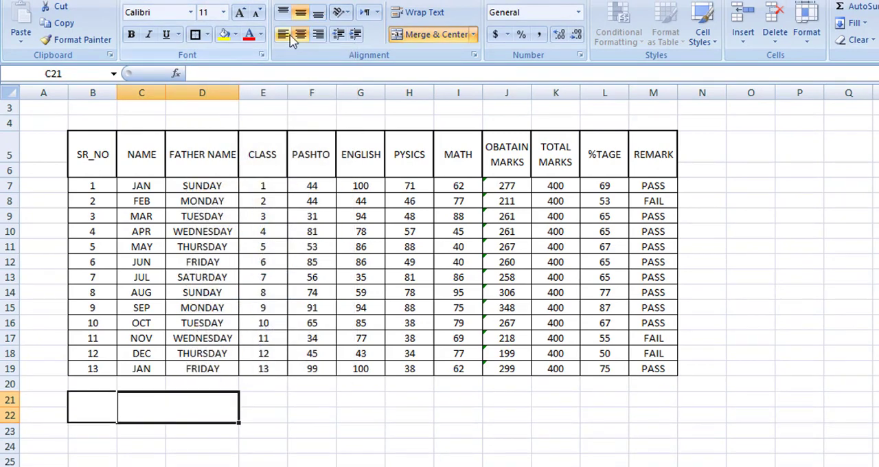
pyautogui.click(194, 35)
pyautogui.click(343, 446)
# Merge and centre B23 to B24 and C23 to D24, and put a thick box border around each.
pyautogui.moveTo(88, 432); pyautogui.dragTo(93, 447)
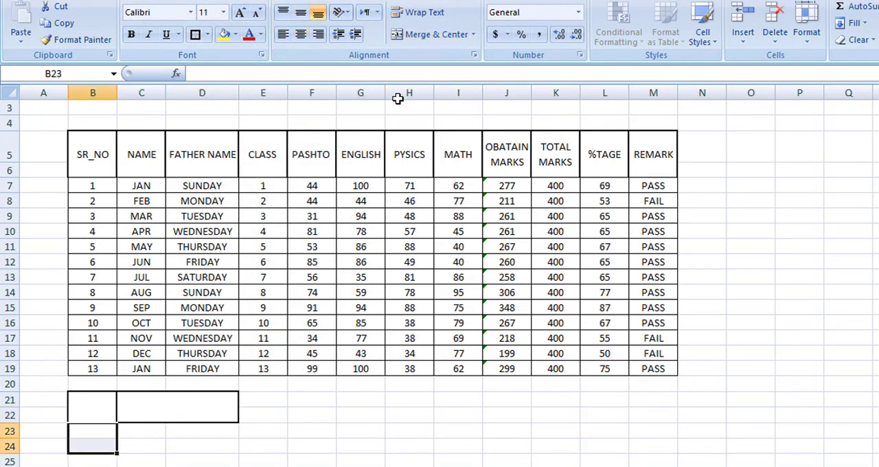
pyautogui.click(413, 34)
pyautogui.moveTo(146, 431); pyautogui.dragTo(202, 443)
pyautogui.click(429, 35)
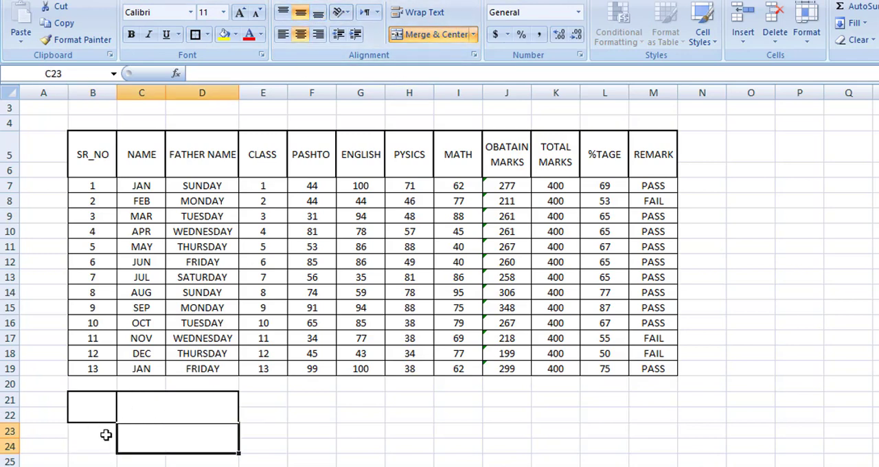
pyautogui.click(104, 435)
pyautogui.click(167, 438)
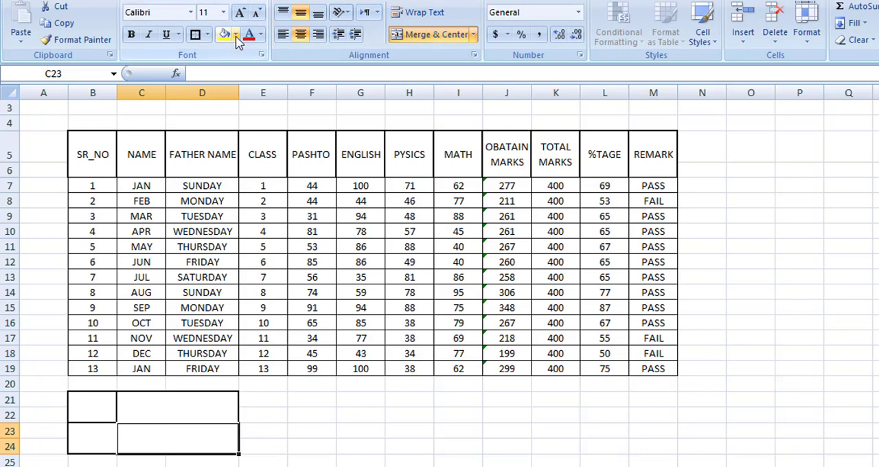
pyautogui.click(312, 415)
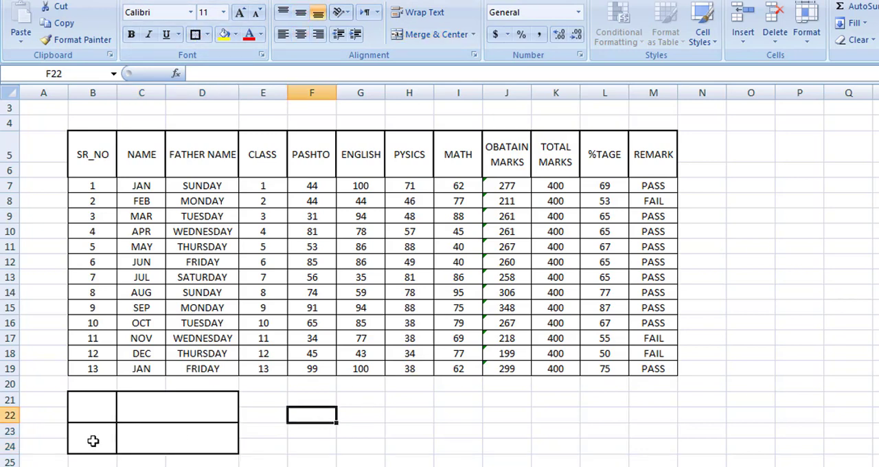
# Merge and centre B25 to B26 and C25 to D26, and put a thick box border around each.
pyautogui.click(89, 462)
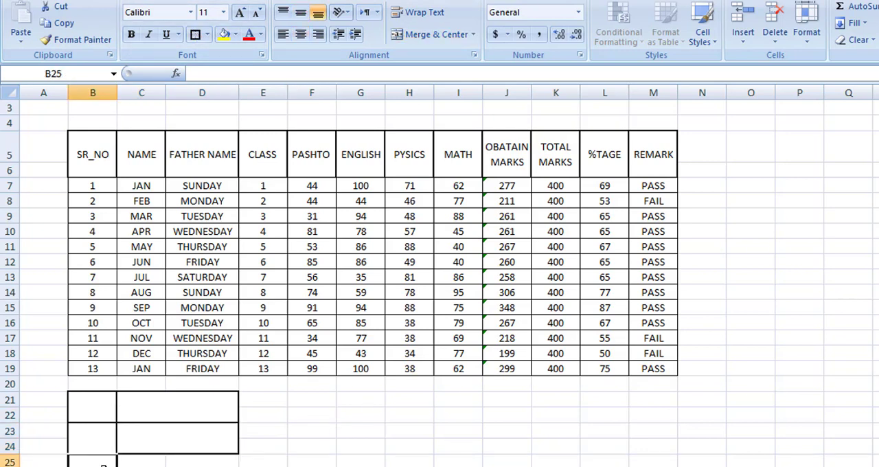
pyautogui.click(445, 34)
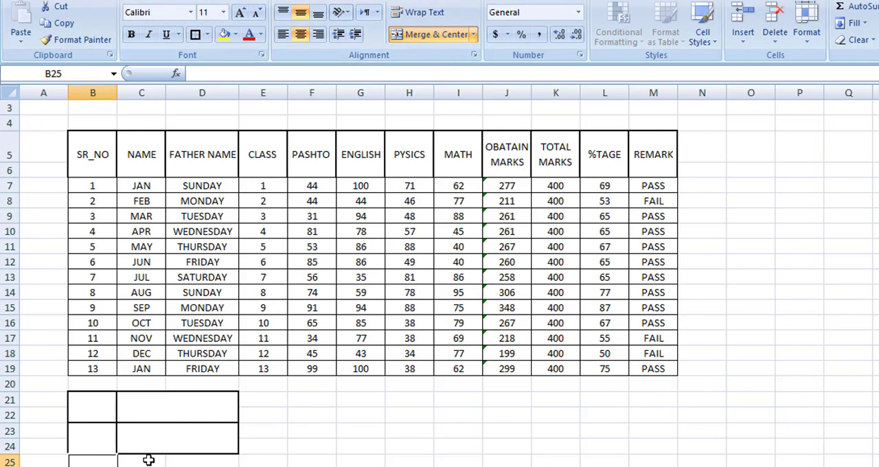
pyautogui.moveTo(148, 460); pyautogui.dragTo(200, 460)
pyautogui.click(433, 35)
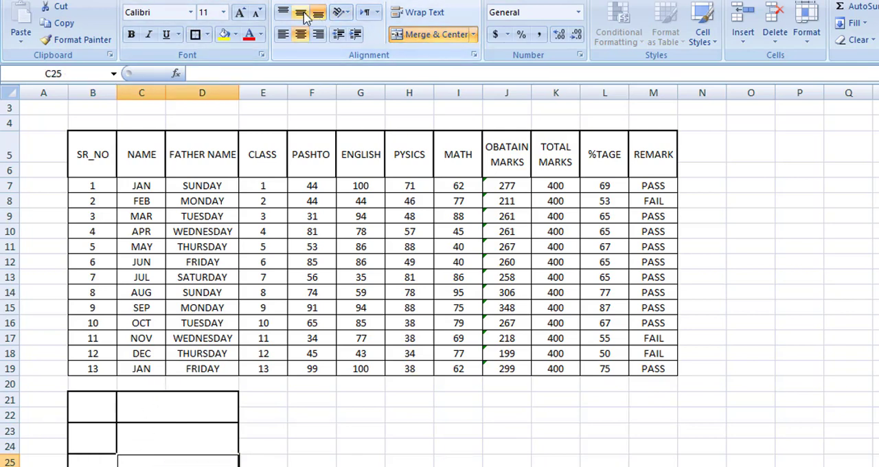
pyautogui.click(506, 416)
pyautogui.press('Down')
pyautogui.press('Down')
pyautogui.press('Down')
pyautogui.press('Down')
pyautogui.press('Down')
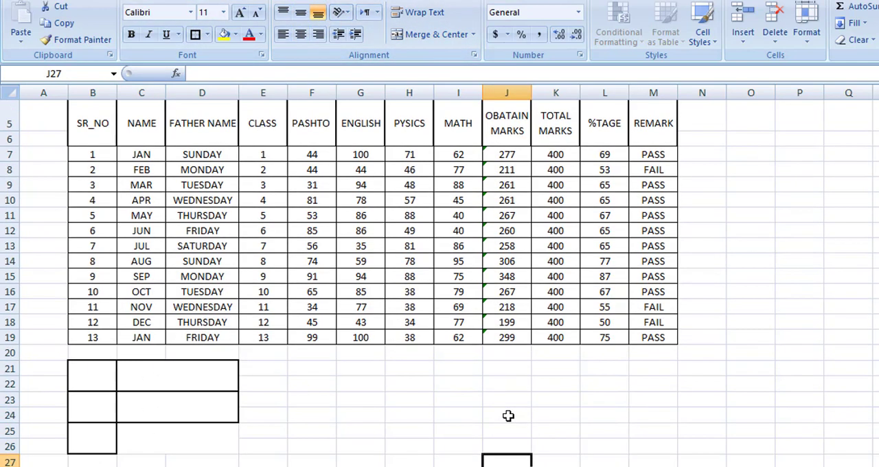
pyautogui.click(165, 437)
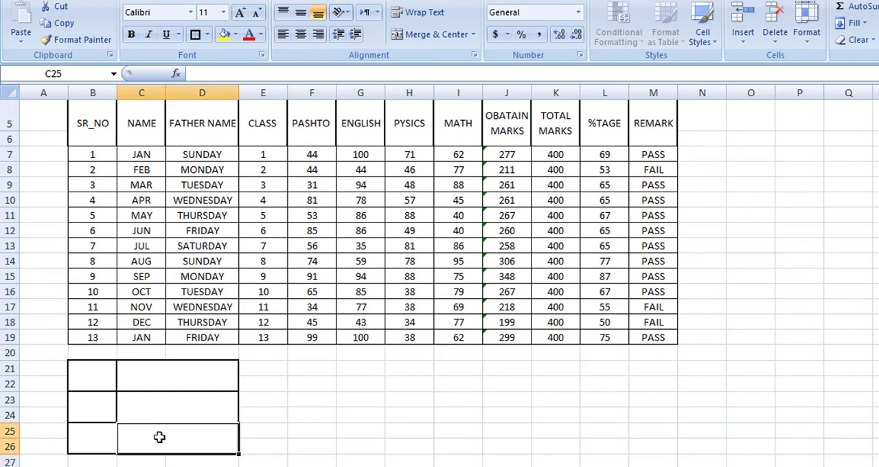
# Label the merged cell B21 OVER ALL %TAGE, with %TAGE on a second line.
pyautogui.click(98, 373)
pyautogui.write('OVERALL')
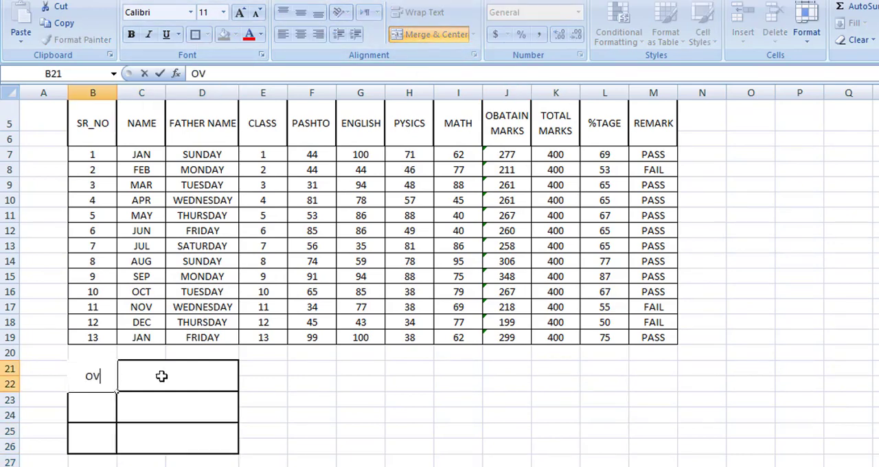
pyautogui.press('BackSpace')
pyautogui.press('BackSpace')
pyautogui.press('BackSpace')
pyautogui.write('ALL')
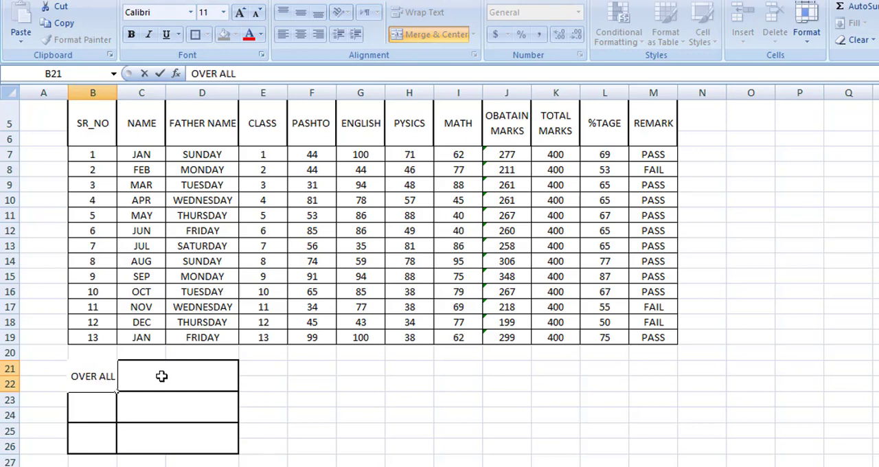
pyautogui.press('Return')
pyautogui.write('%TAGE')
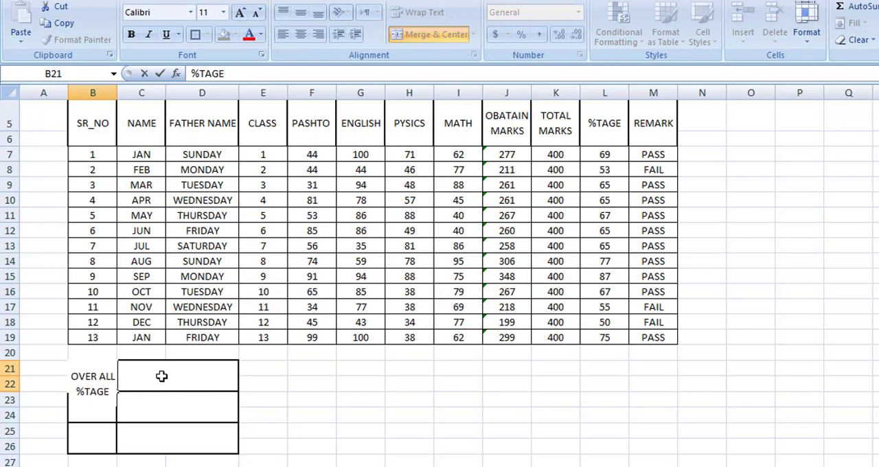
pyautogui.press('Return')
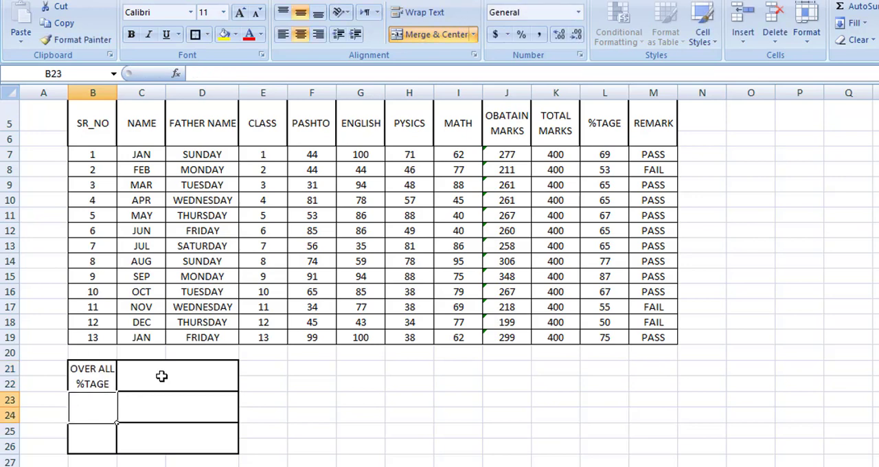
# Enter the two-line labels TOTAL PASS in B23 and TOTAL FAIL in B25.
pyautogui.write('TOTAL')
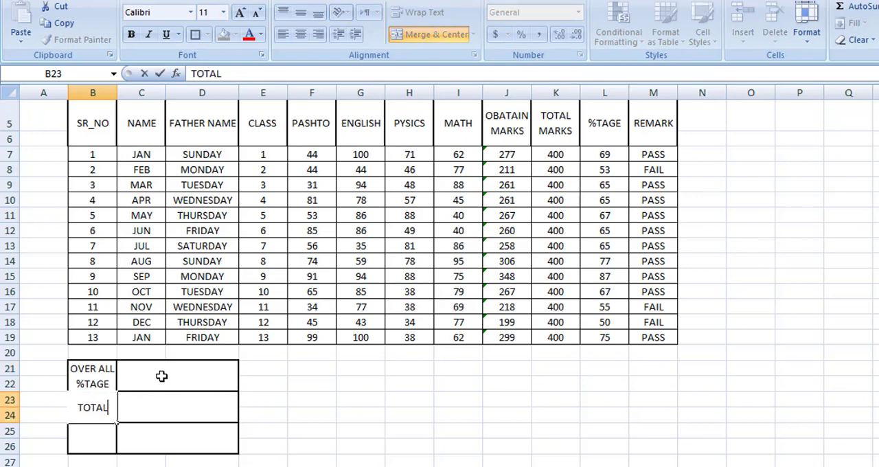
pyautogui.hotkey('alt', 'Return')
pyautogui.write('PASS')
pyautogui.press('Return')
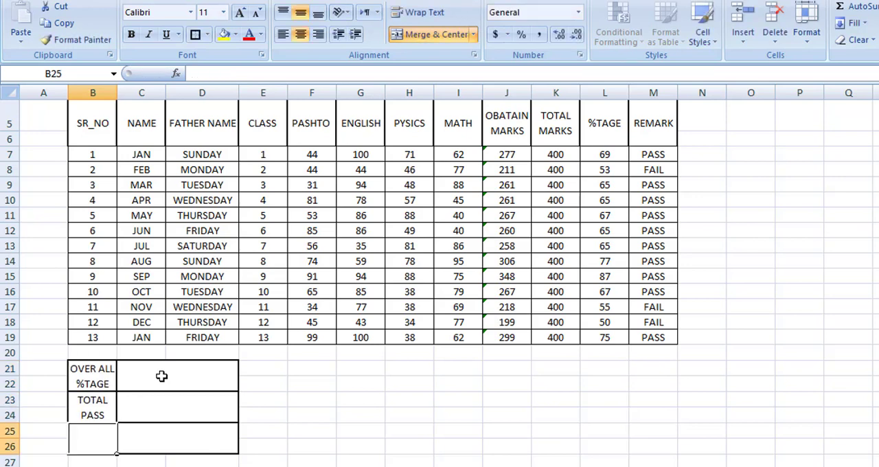
pyautogui.write('TOTAL')
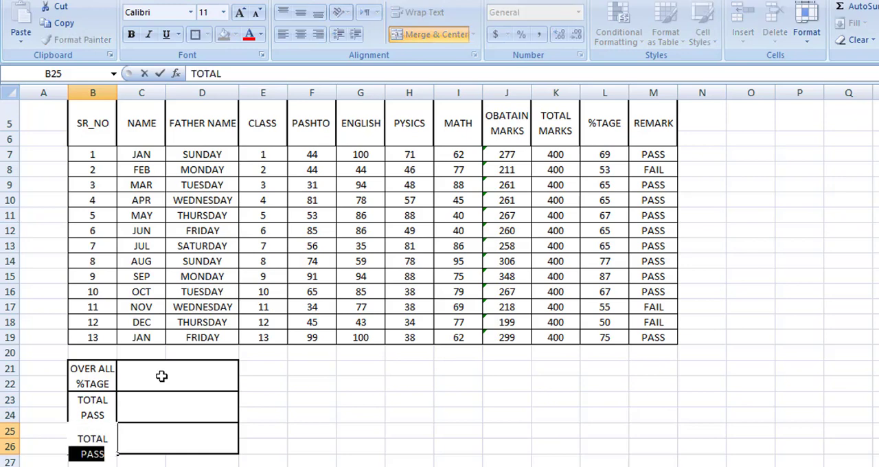
pyautogui.hotkey('alt', 'Return')
pyautogui.write('FAIL')
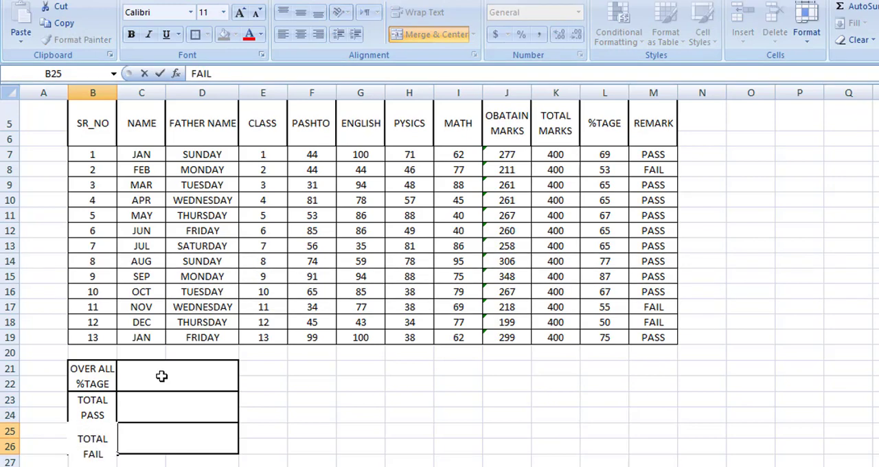
pyautogui.press('Return')
pyautogui.click(277, 382)
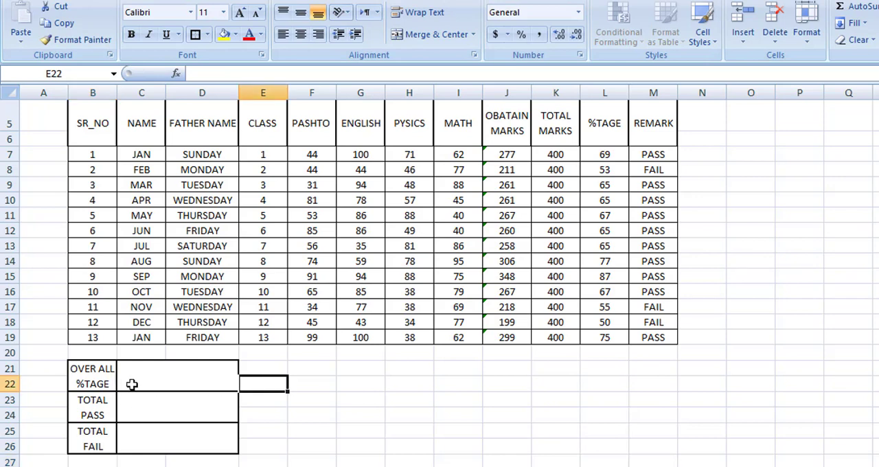
pyautogui.click(167, 379)
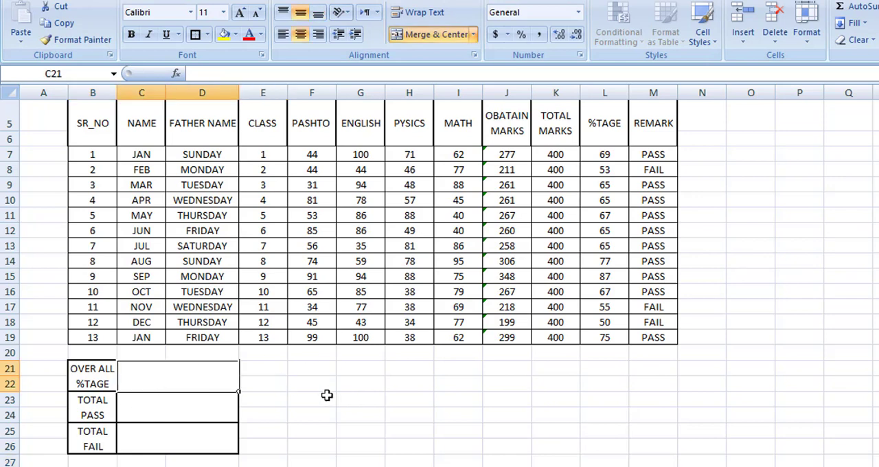
pyautogui.click(149, 408)
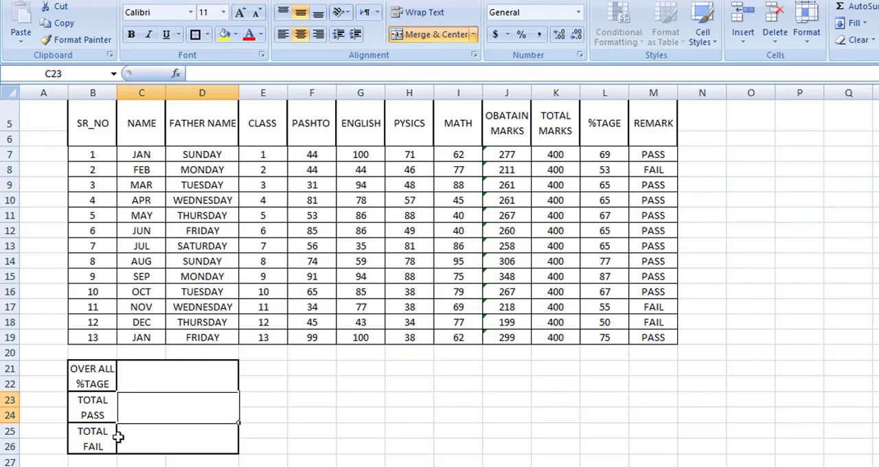
pyautogui.click(182, 381)
pyautogui.click(450, 404)
# Calculate the overall percentage in C21 with the formula =AVERAGE(L7:L19).
pyautogui.click(195, 377)
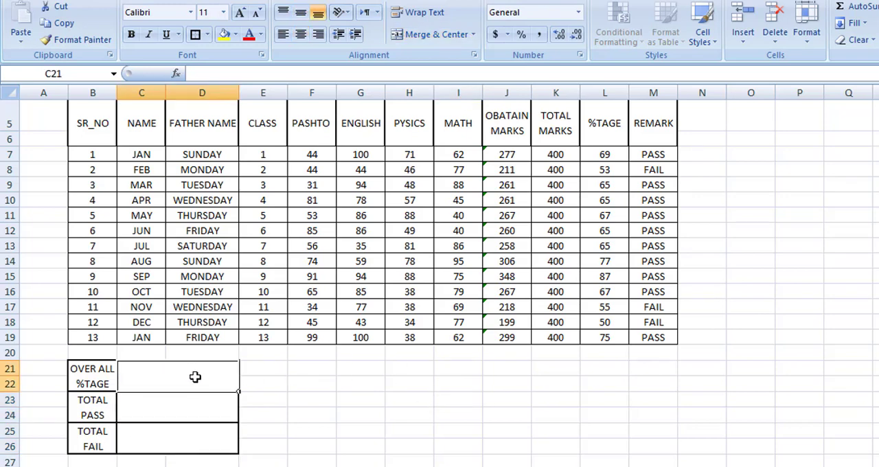
pyautogui.write('=')
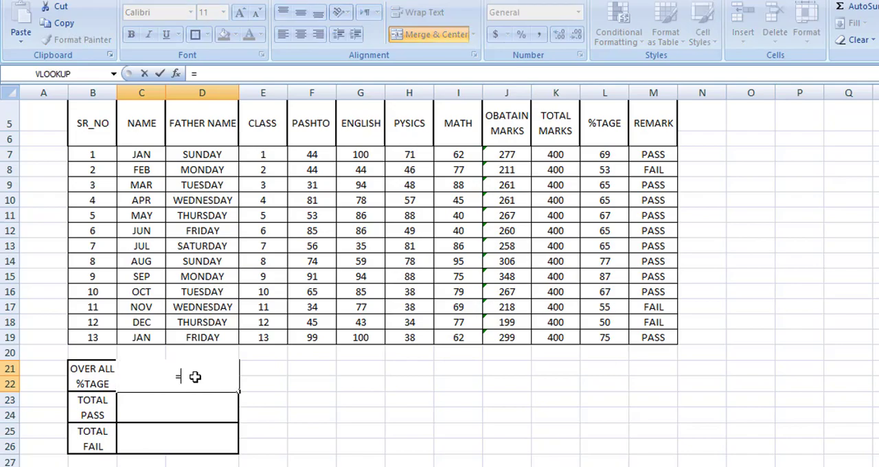
pyautogui.write('AVER')
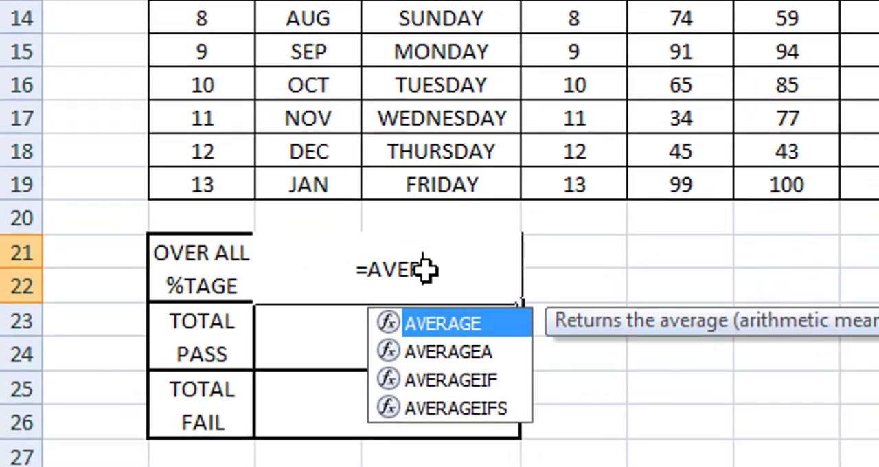
pyautogui.press('Tab')
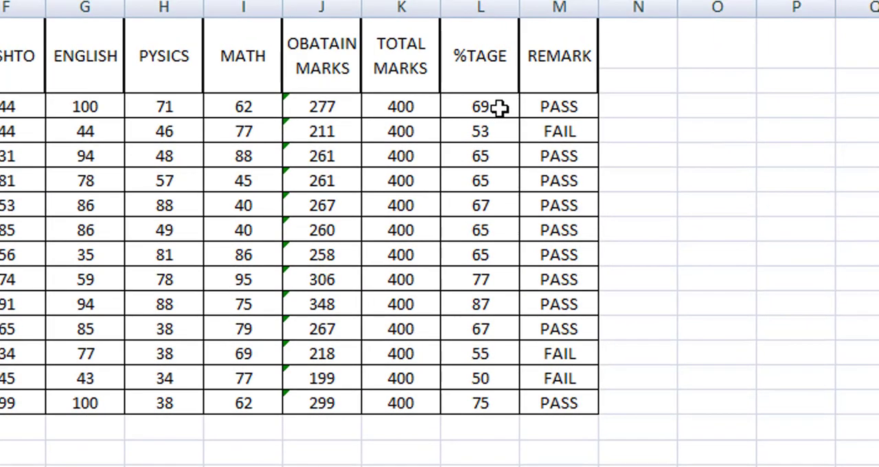
pyautogui.moveTo(499, 108); pyautogui.dragTo(480, 401)
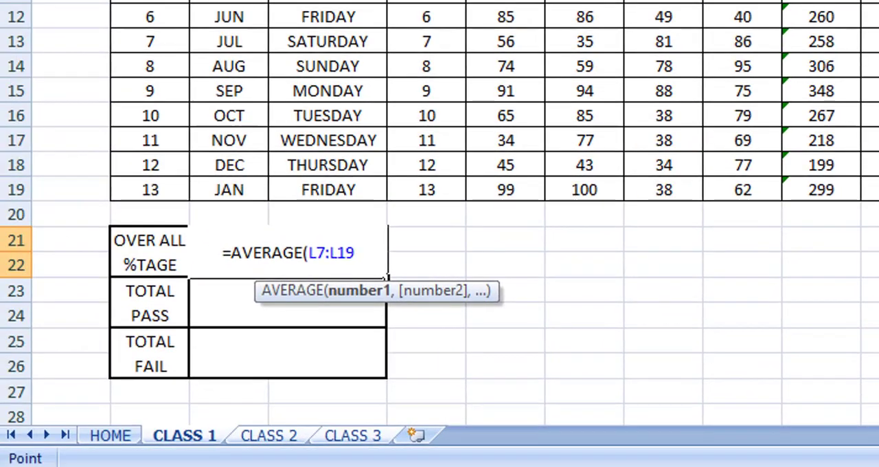
pyautogui.write(')')
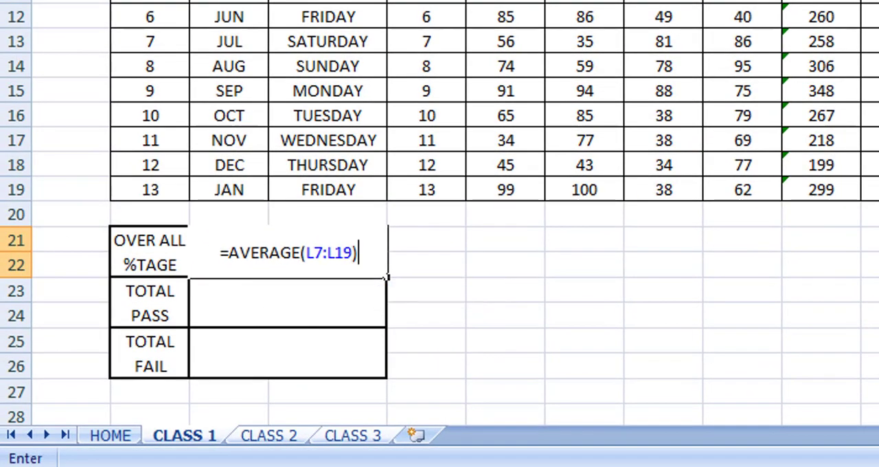
pyautogui.press('Return')
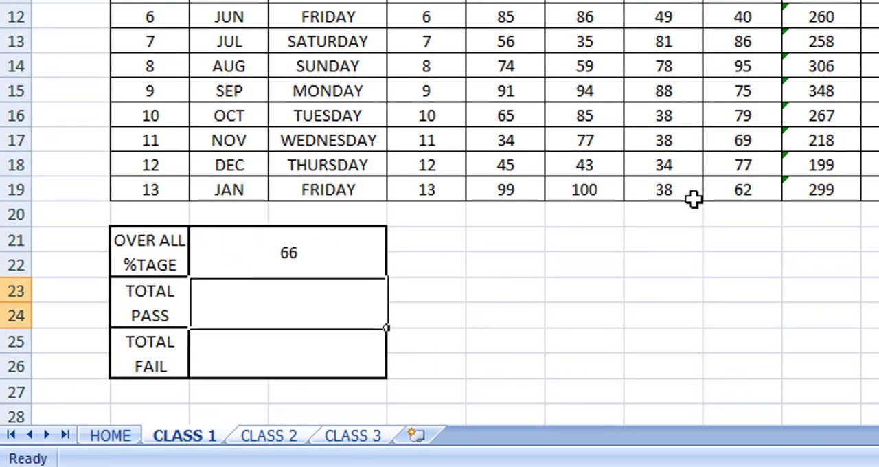
# Apply the percentage number format to the overall percentage in C21.
pyautogui.click(331, 255)
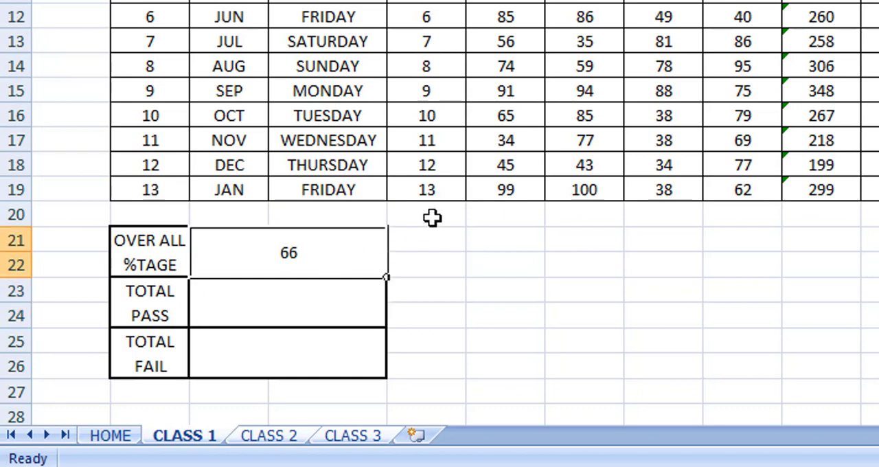
pyautogui.hotkey('ctrl', 'shift', '5')
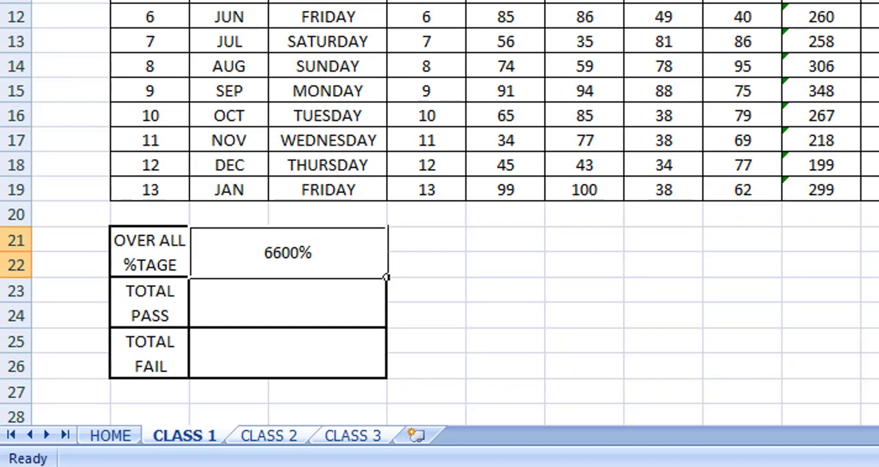
# Undo the percentage format applied to the overall percentage in C21.
pyautogui.hotkey('ctrl', 'z')
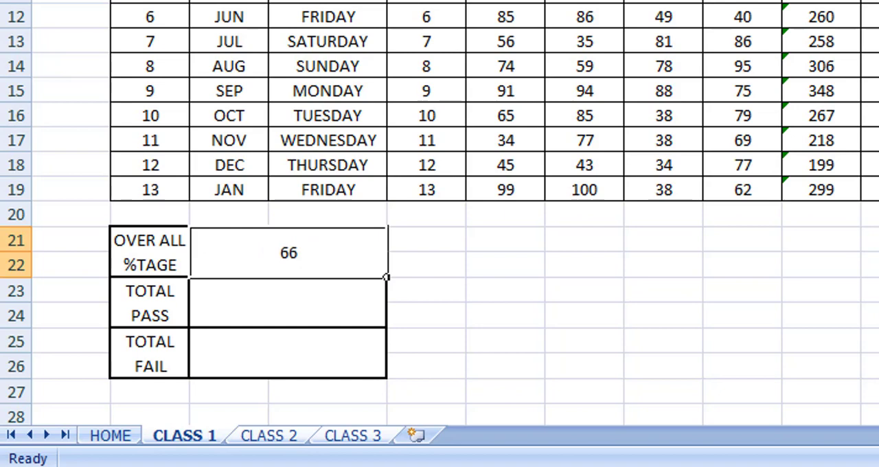
# Count the passing students in C23 with the formula =COUNTIF(M7:M19,"PASS").
pyautogui.click(280, 316)
pyautogui.write('=')
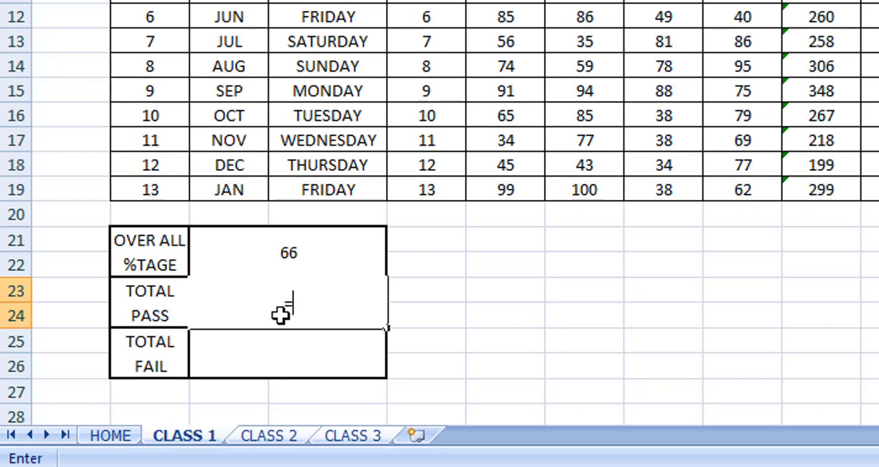
pyautogui.write('IFC')
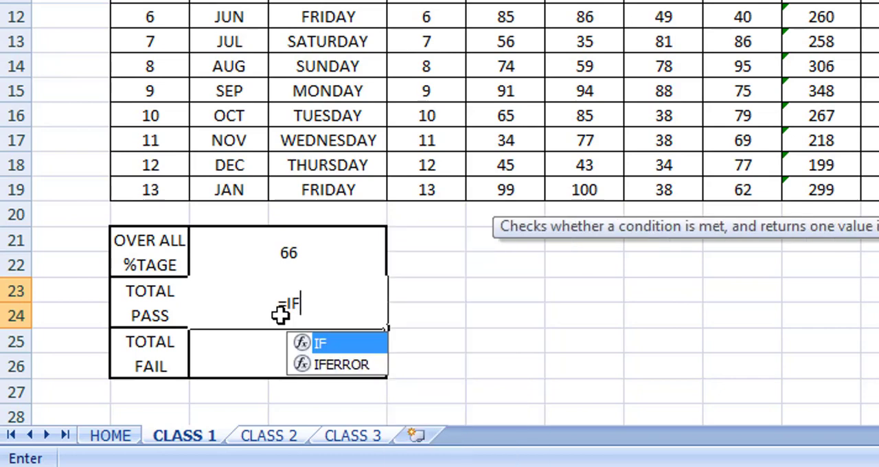
pyautogui.press('BackSpace')
pyautogui.press('BackSpace')
pyautogui.press('BackSpace')
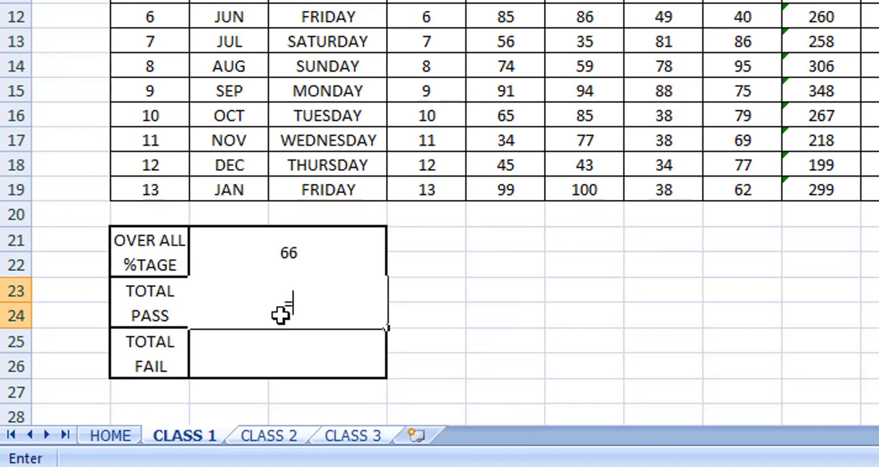
pyautogui.write('COUN')
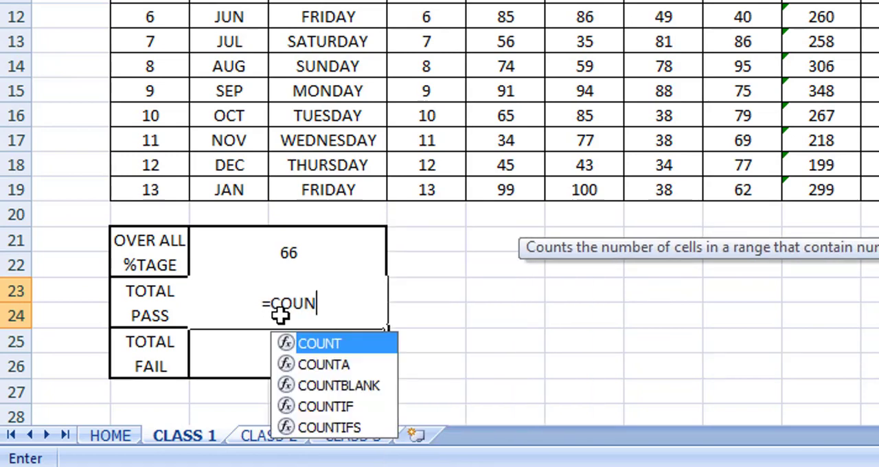
pyautogui.press('Down')
pyautogui.press('Down')
pyautogui.press('Down')
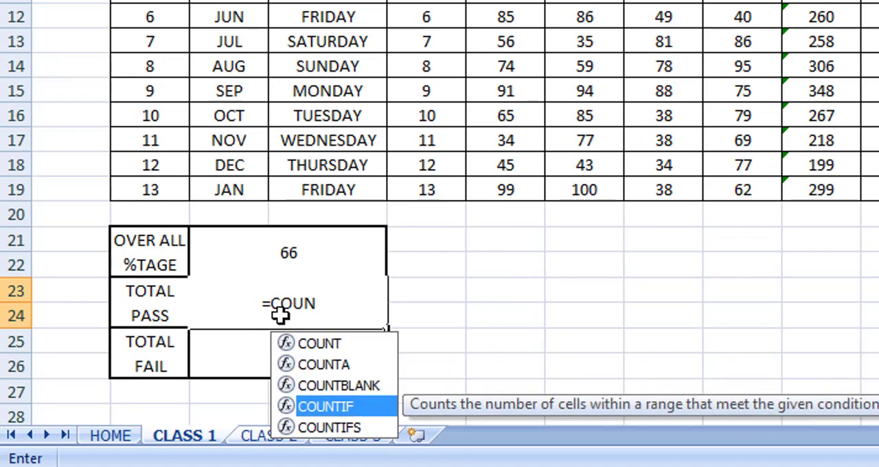
pyautogui.press('Tab')
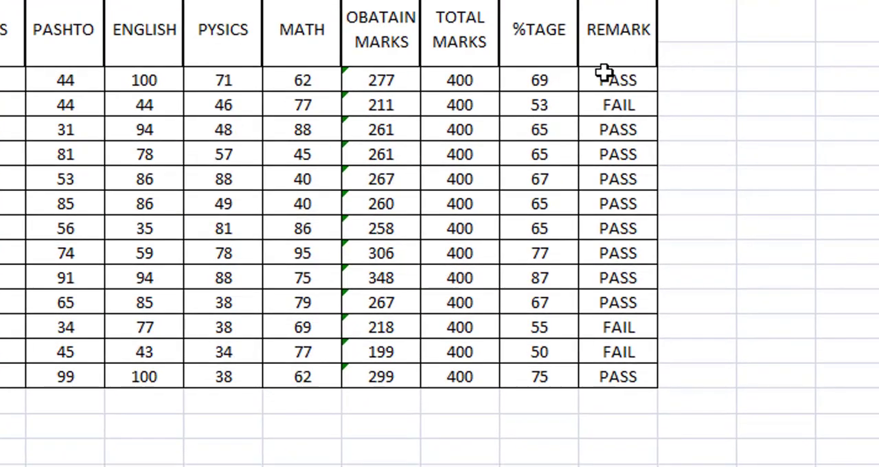
pyautogui.moveTo(611, 78); pyautogui.dragTo(649, 375)
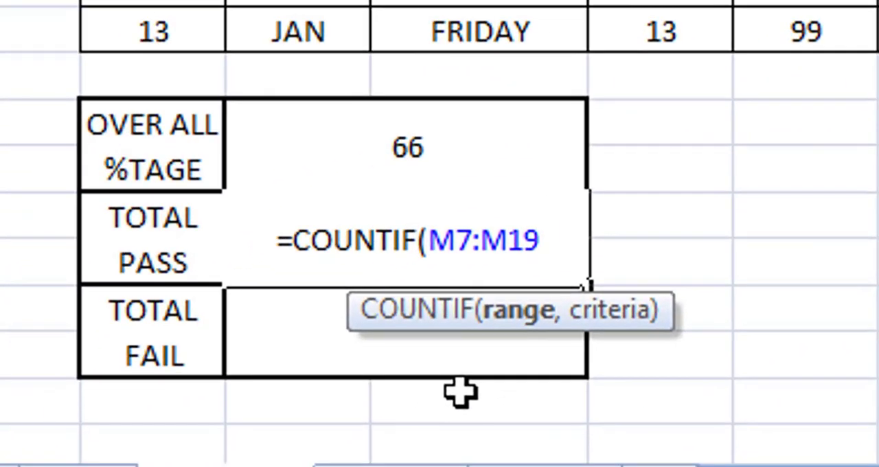
pyautogui.write(',')
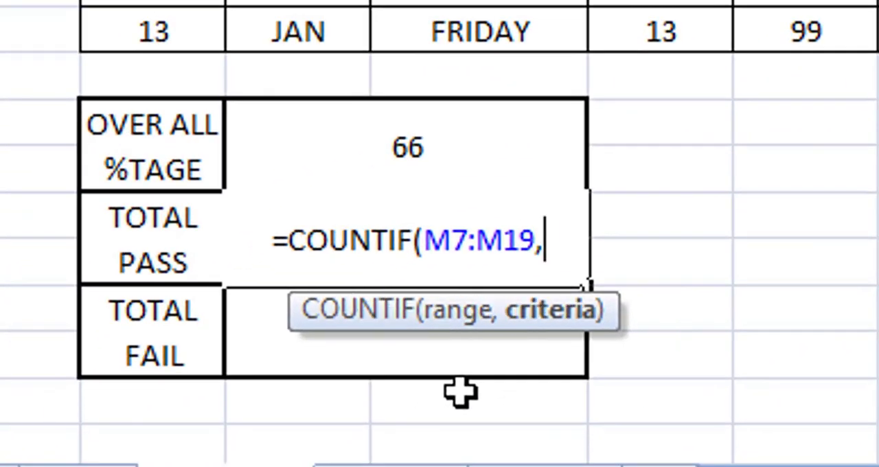
pyautogui.write('"PASS"')
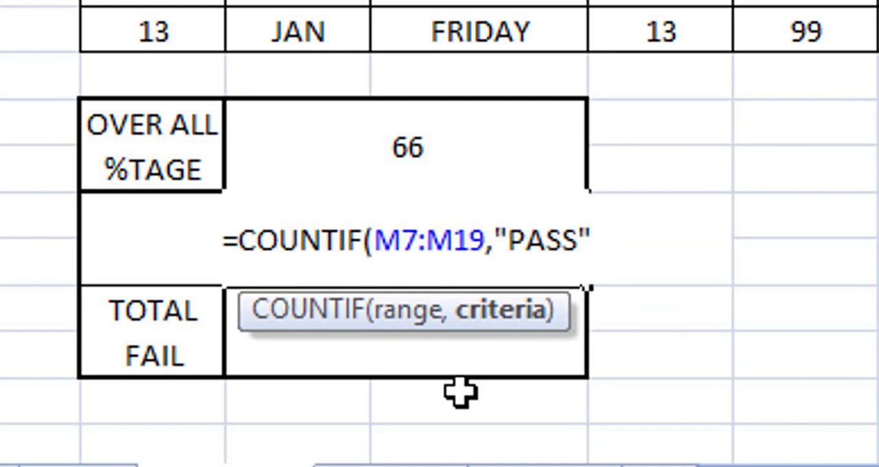
pyautogui.write(')')
pyautogui.press('Return')
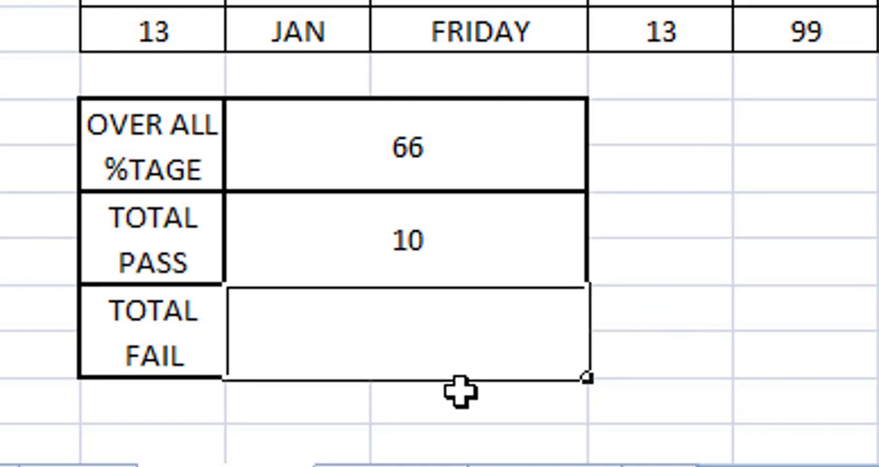
pyautogui.click(402, 271)
pyautogui.write('=')
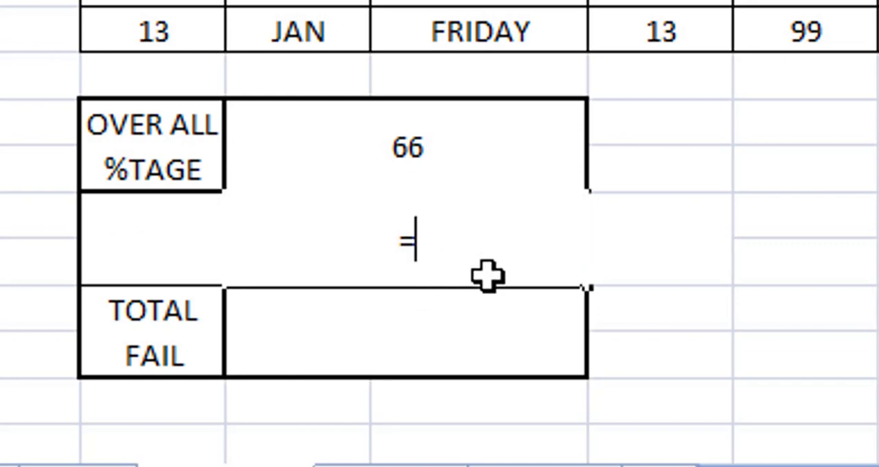
pyautogui.press('Escape')
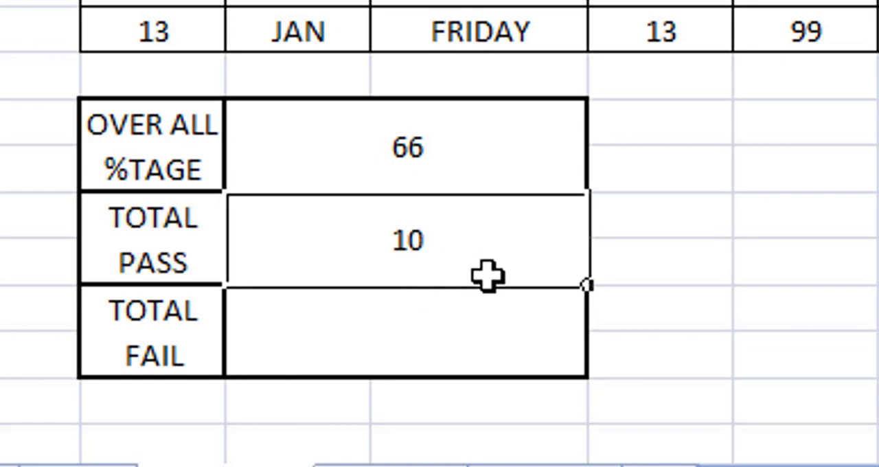
# Count the failing students in C25 with the formula =COUNTIF(M7:M19,"FAIL").
pyautogui.press('Down')
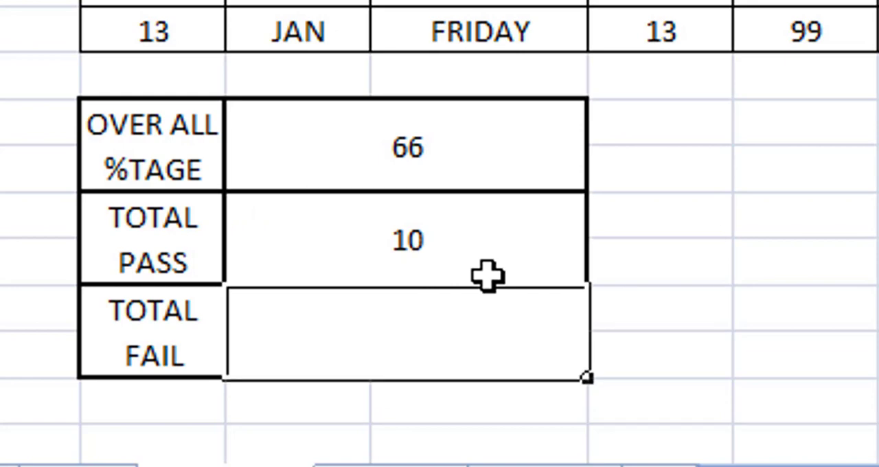
pyautogui.write('=CO')
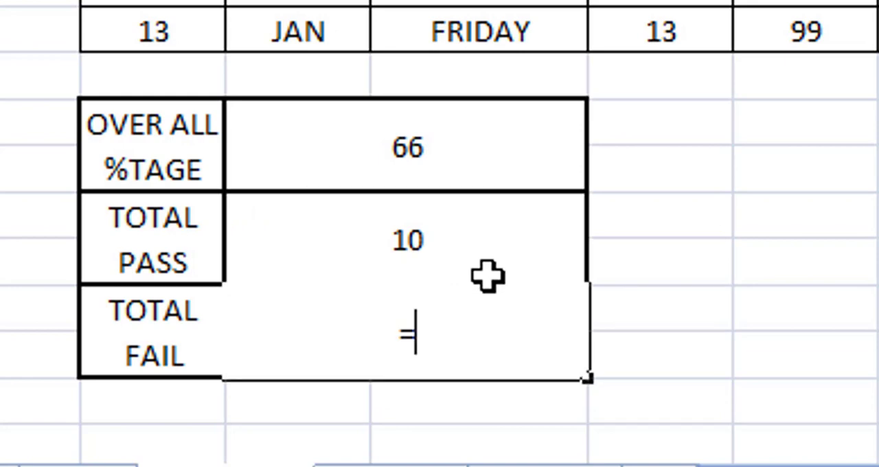
pyautogui.write('UNTIF(')
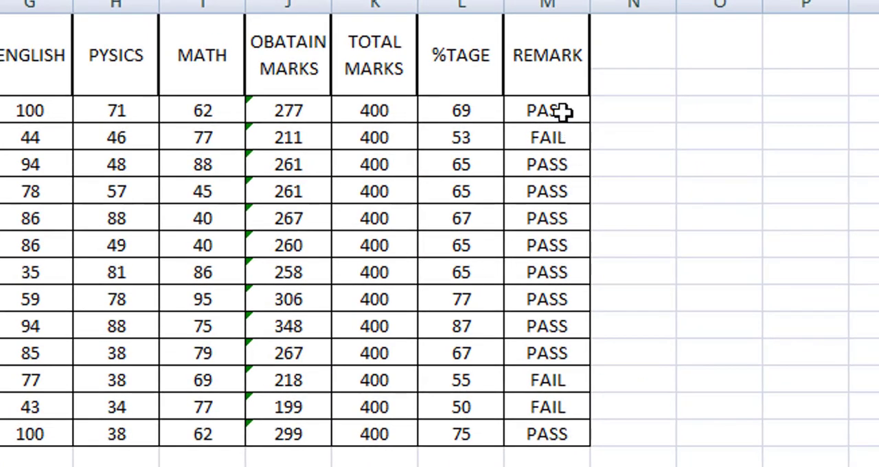
pyautogui.moveTo(562, 112); pyautogui.dragTo(562, 434)
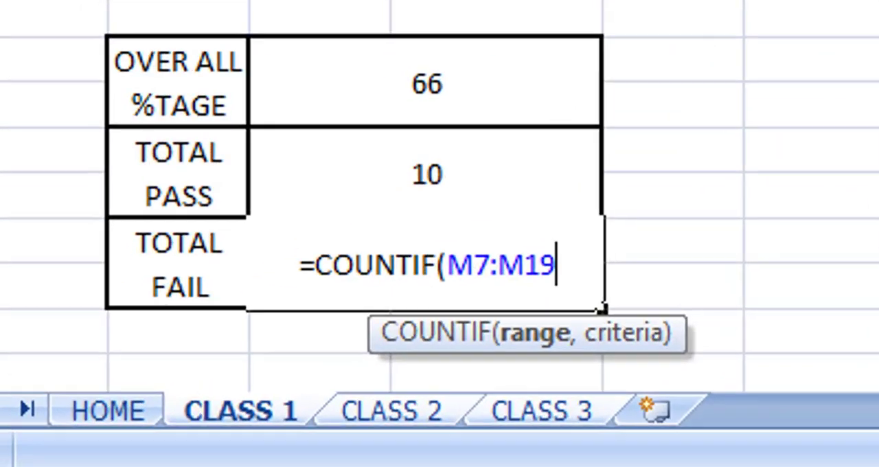
pyautogui.write(',')
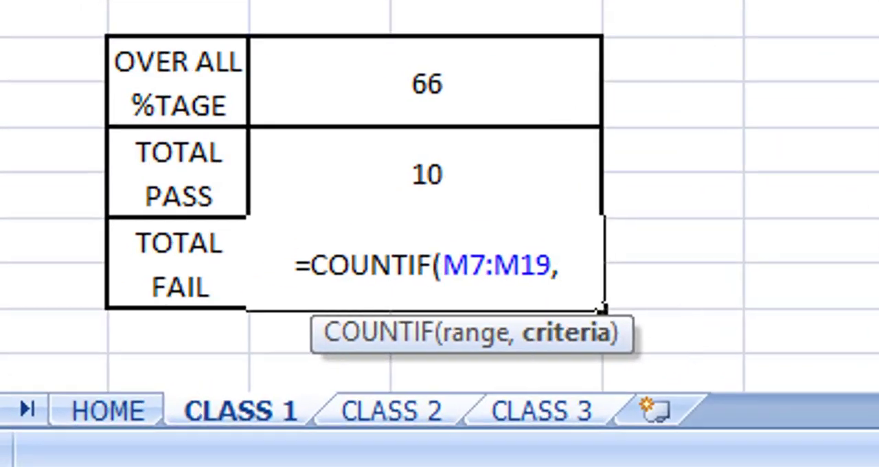
pyautogui.write('"FAIL"')
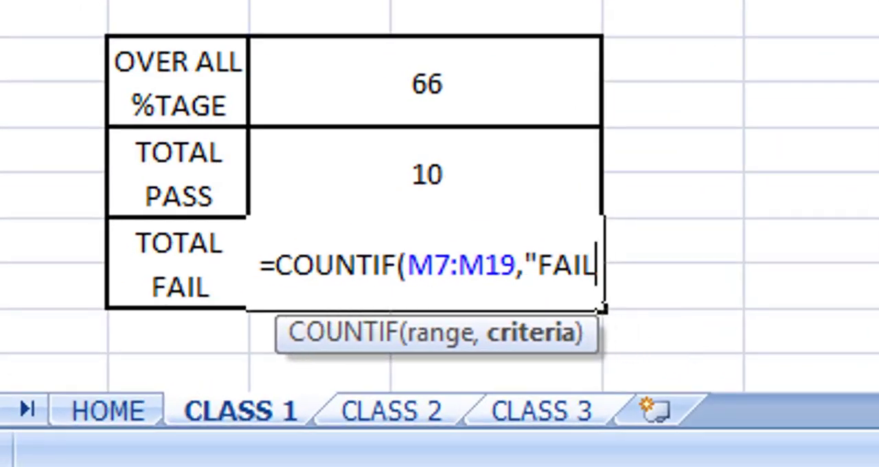
pyautogui.write(')')
pyautogui.press('Return')
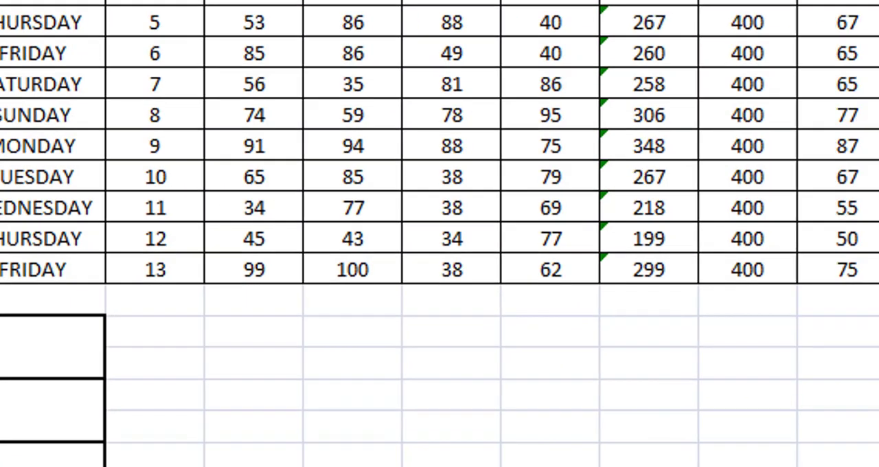
pyautogui.click(530, 383)
pyautogui.click(562, 360)
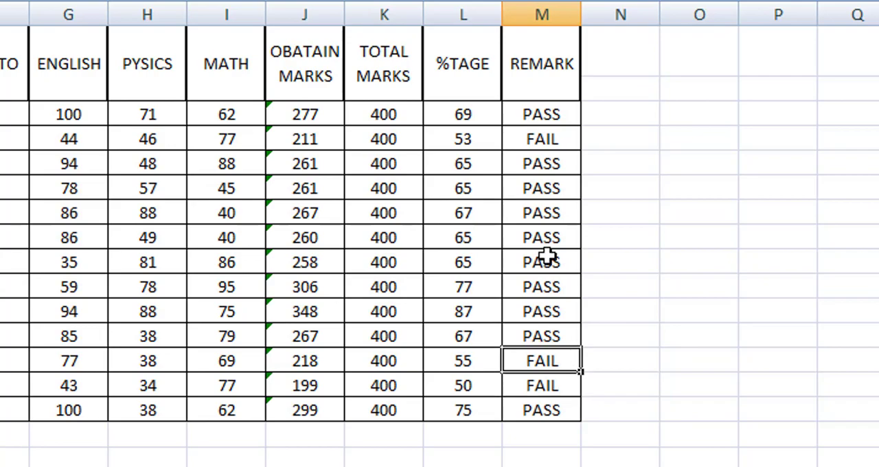
pyautogui.click(536, 142)
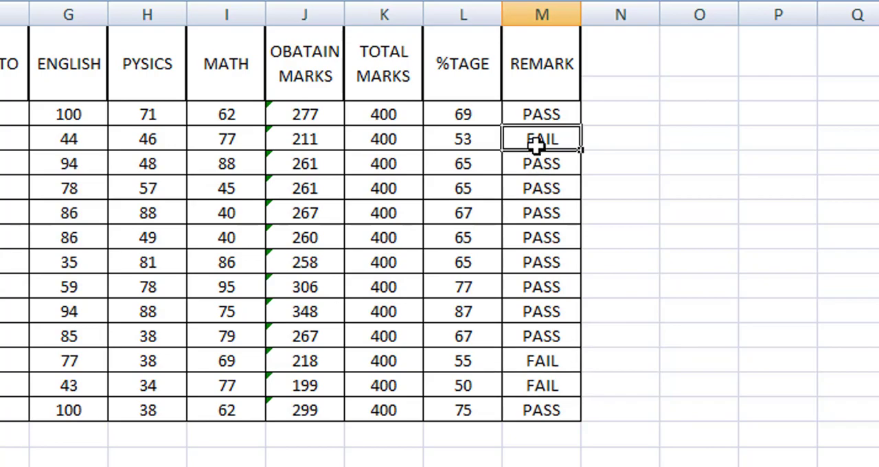
pyautogui.click(257, 458)
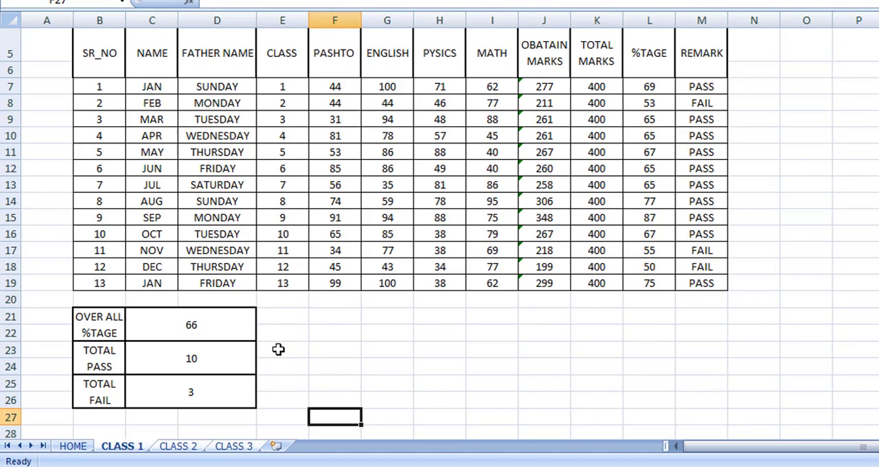
# Label the merged cell B27 TOTAL CONDIDATE, with CONDIDATE on a second line.
pyautogui.click(100, 423)
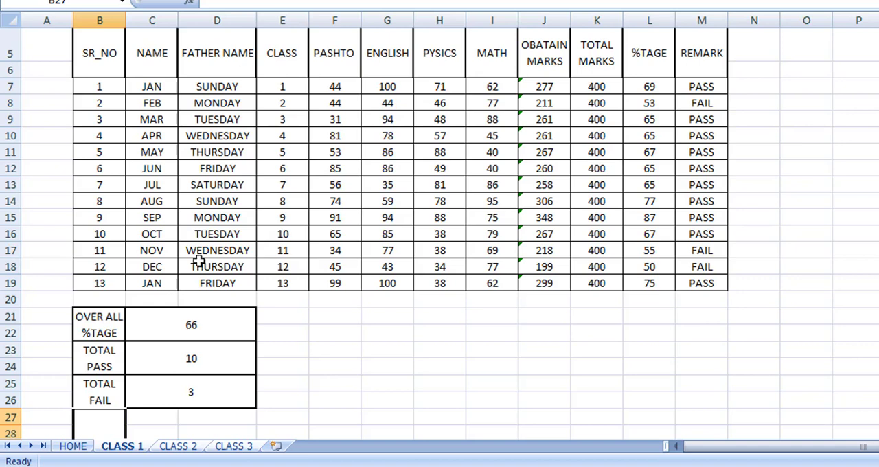
pyautogui.write('TOTAL')
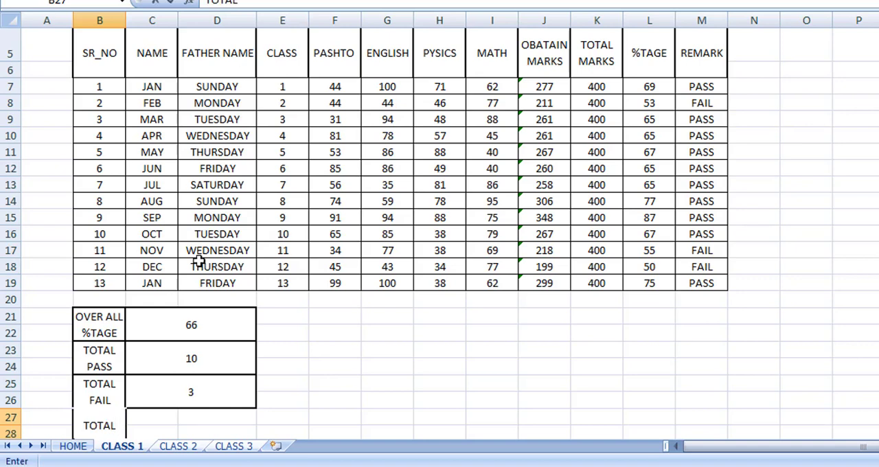
pyautogui.hotkey('alt', 'Return')
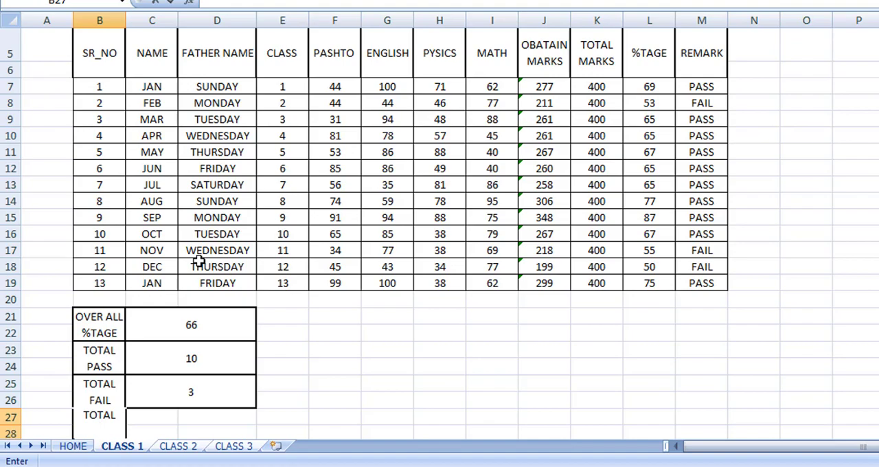
pyautogui.write('CONDI')
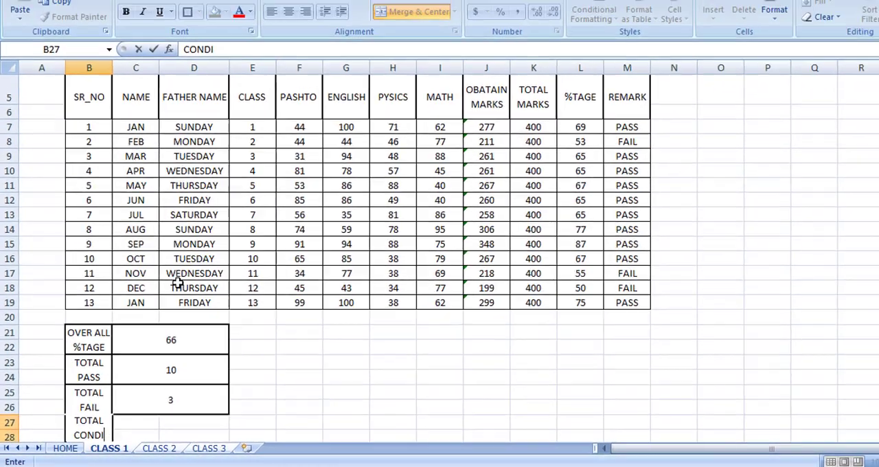
pyautogui.press('BackSpace')
pyautogui.write('IDATE')
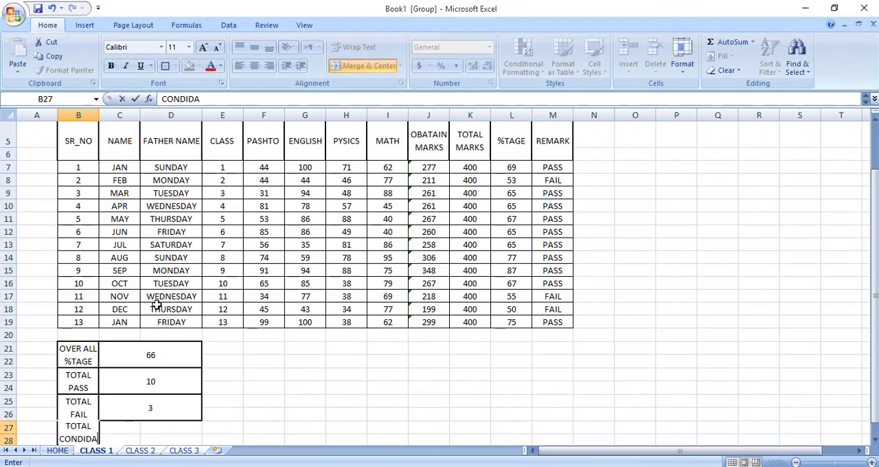
pyautogui.press('Return')
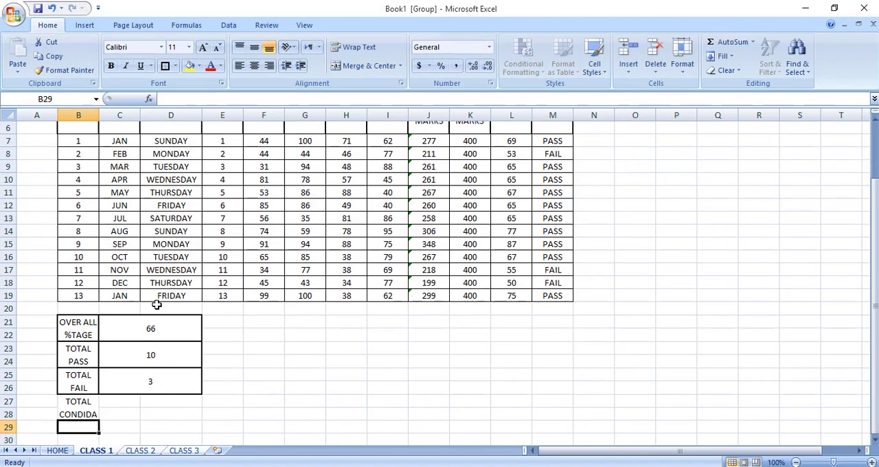
# Narrow column B slightly.
pyautogui.click(84, 405)
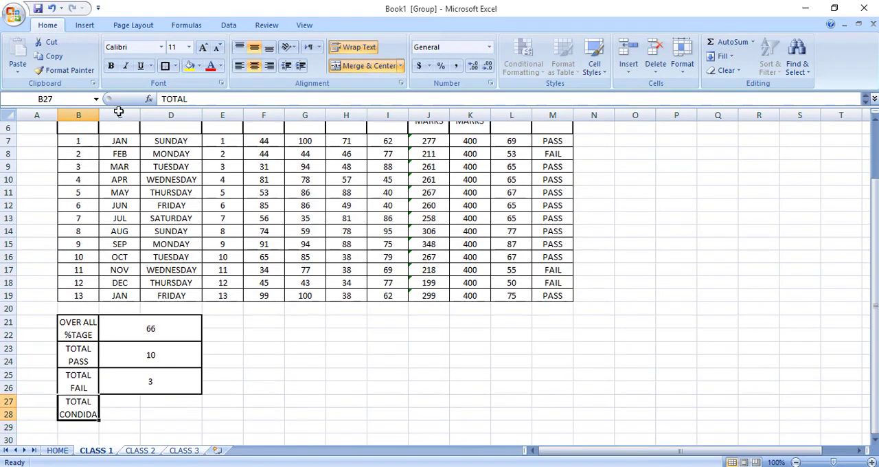
pyautogui.moveTo(100, 114); pyautogui.dragTo(96, 115)
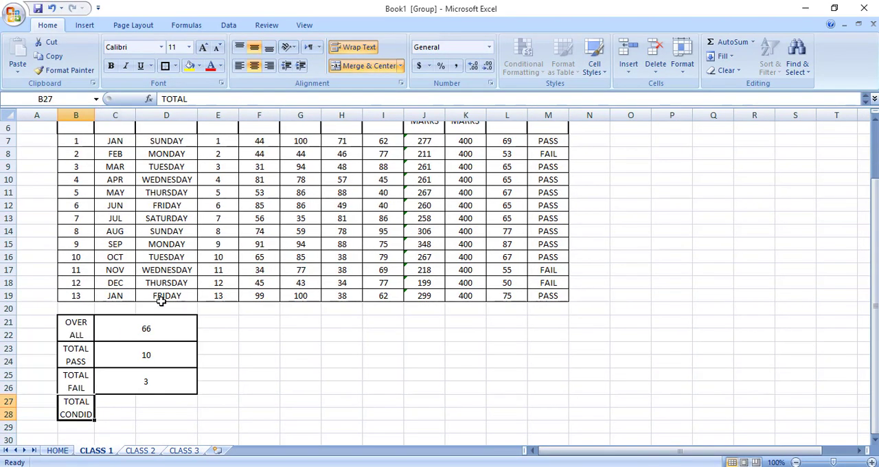
pyautogui.click(132, 414)
# Extend the merged label cell at B27 to cover B27:B29 so the whole TOTAL CONDIDATE text fits.
pyautogui.doubleClick(86, 412)
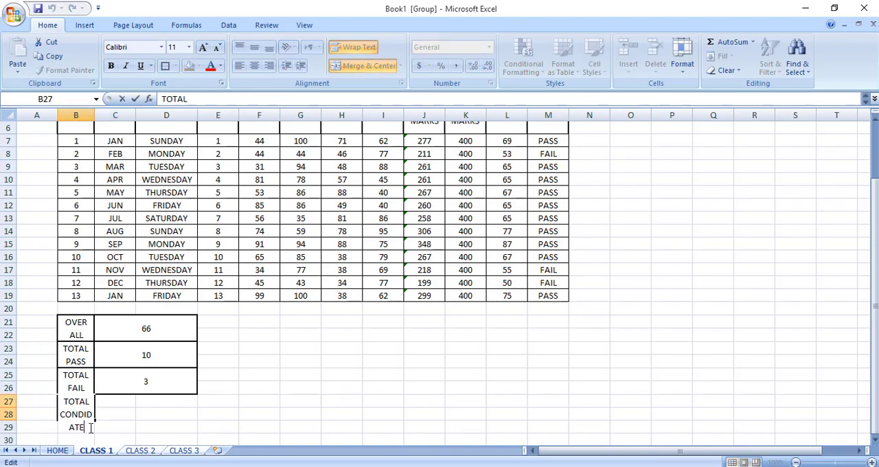
pyautogui.click(141, 412)
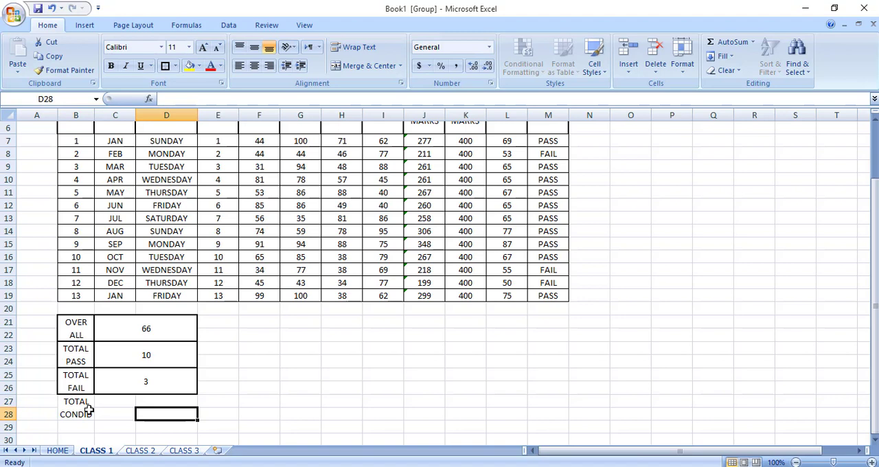
pyautogui.moveTo(89, 410); pyautogui.dragTo(87, 421)
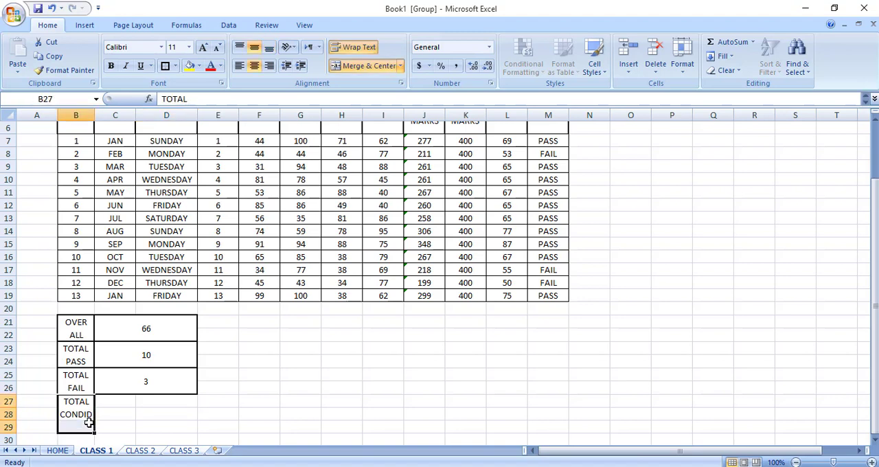
pyautogui.click(371, 68)
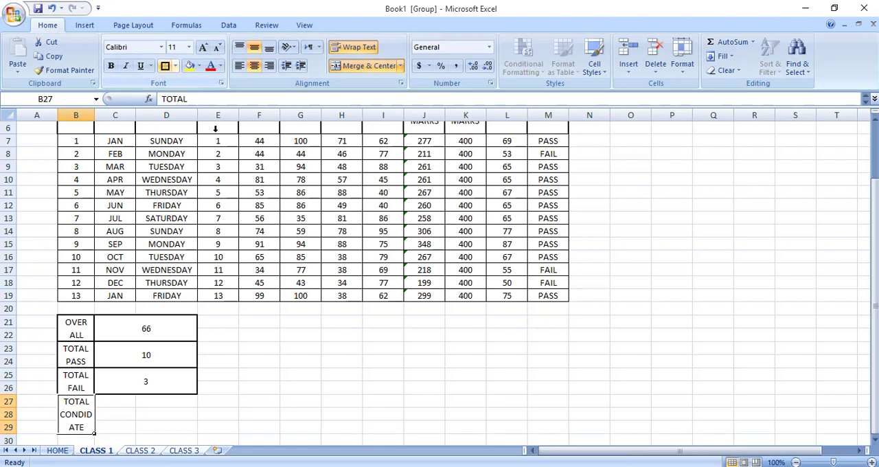
# Merge the cells C27:D29 beside the TOTAL CONDIDATE label and center their content horizontally and vertically.
pyautogui.click(266, 388)
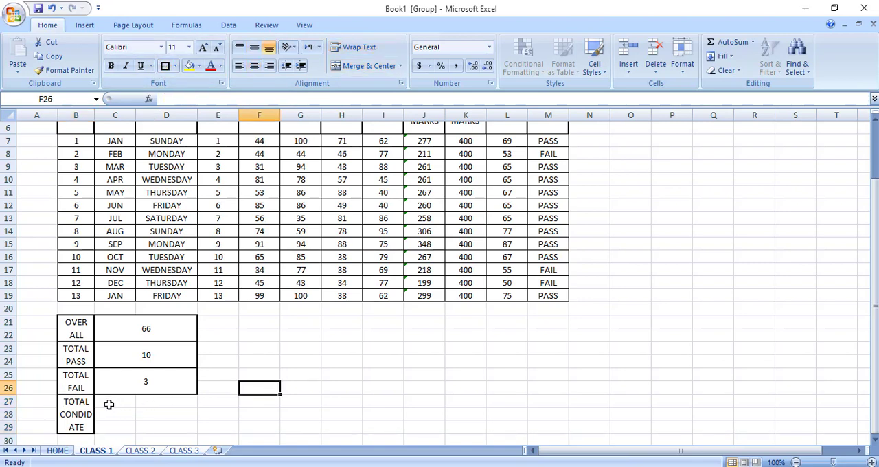
pyautogui.moveTo(109, 405); pyautogui.dragTo(169, 427)
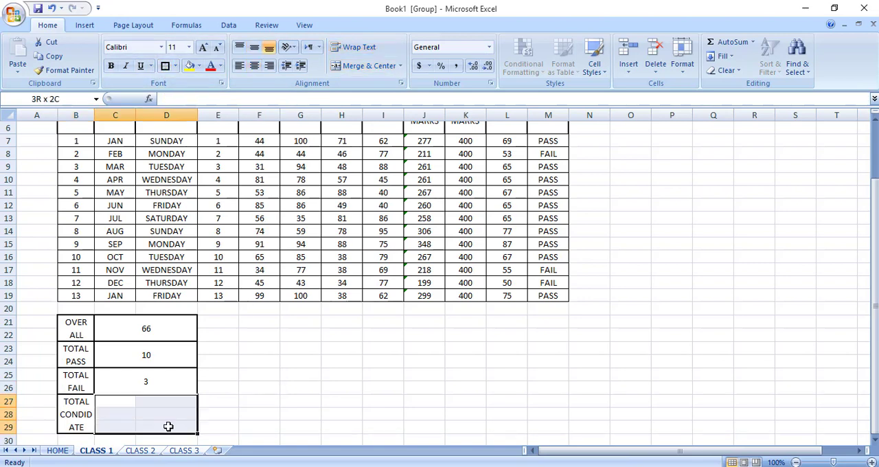
pyautogui.click(362, 66)
pyautogui.click(252, 48)
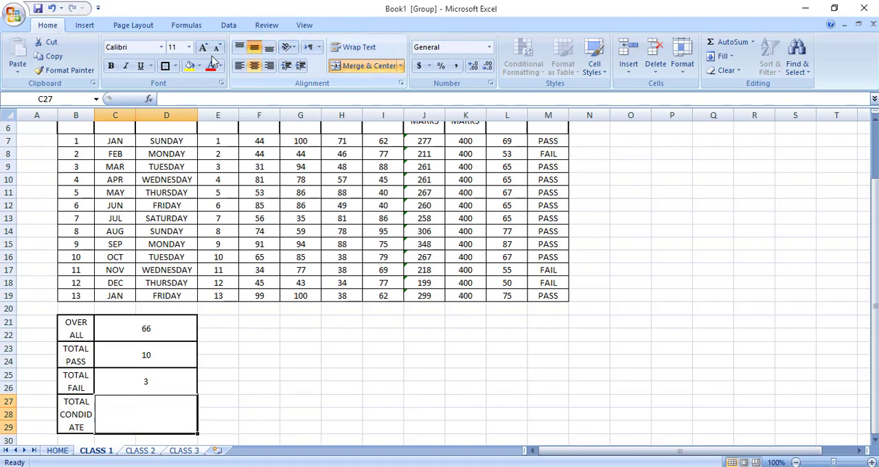
# Make the merged cell C27 bold and enlarge its font size to 72.
pyautogui.click(111, 66)
pyautogui.click(125, 66)
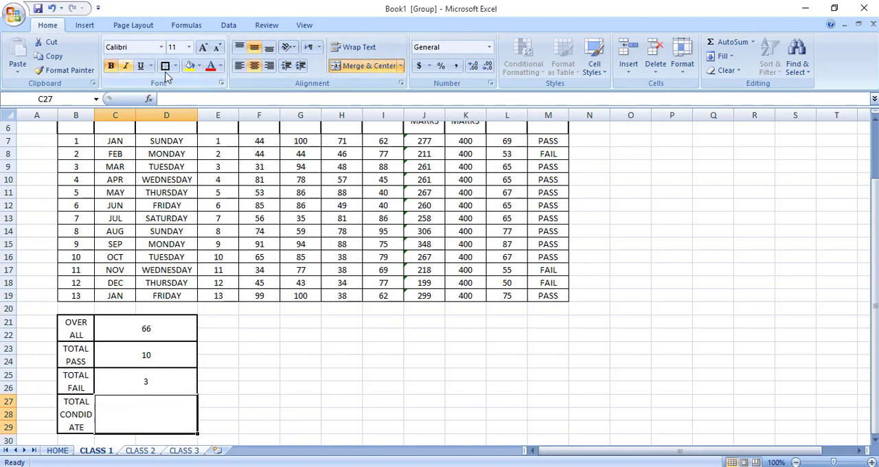
pyautogui.click(202, 48)
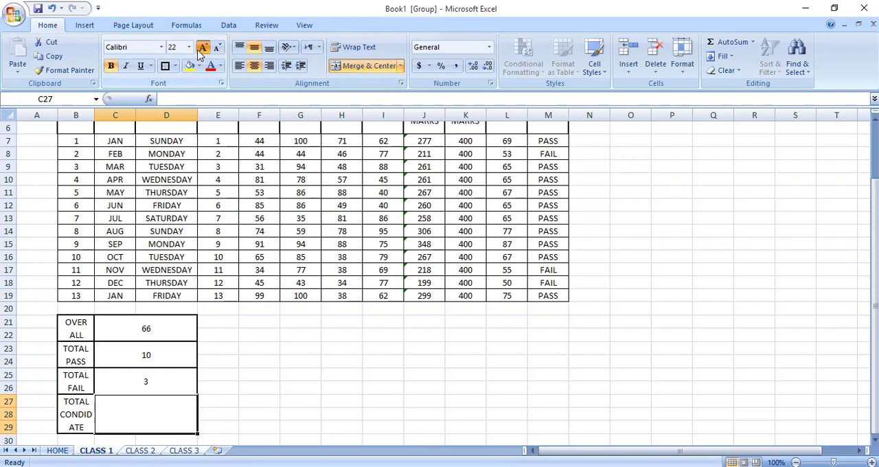
pyautogui.click(199, 51)
pyautogui.click(199, 51)
pyautogui.click(199, 50)
pyautogui.click(200, 51)
pyautogui.click(199, 51)
pyautogui.click(199, 50)
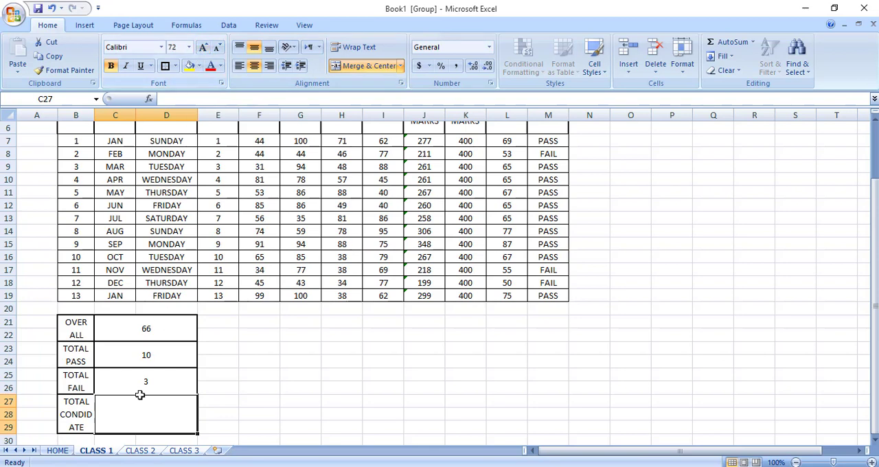
pyautogui.click(224, 390)
pyautogui.click(158, 421)
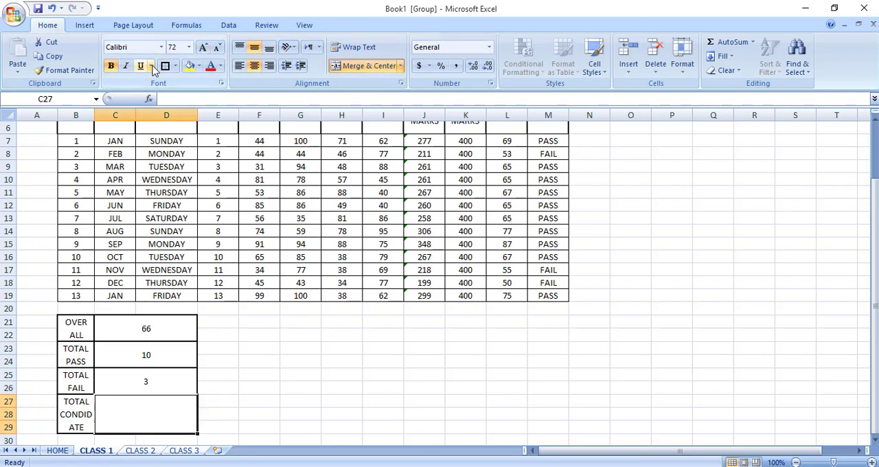
pyautogui.click(283, 371)
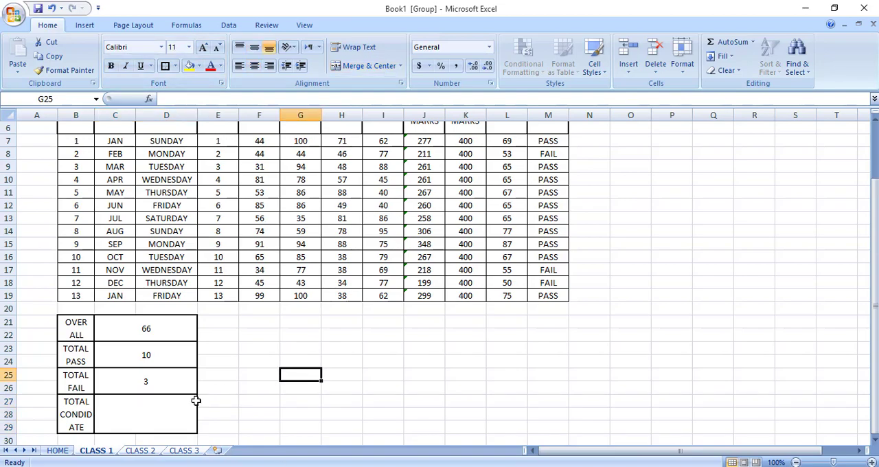
# Count the candidates in C27 with the formula =COUNT(L7:L19).
pyautogui.click(189, 406)
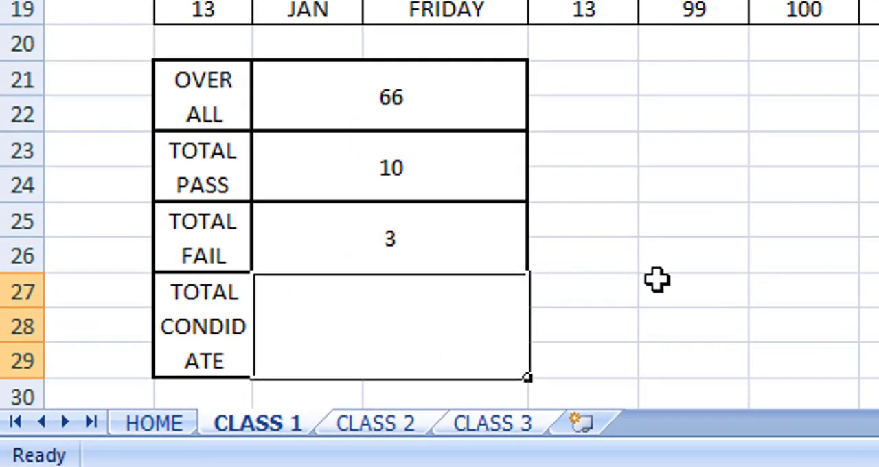
pyautogui.write('=CO')
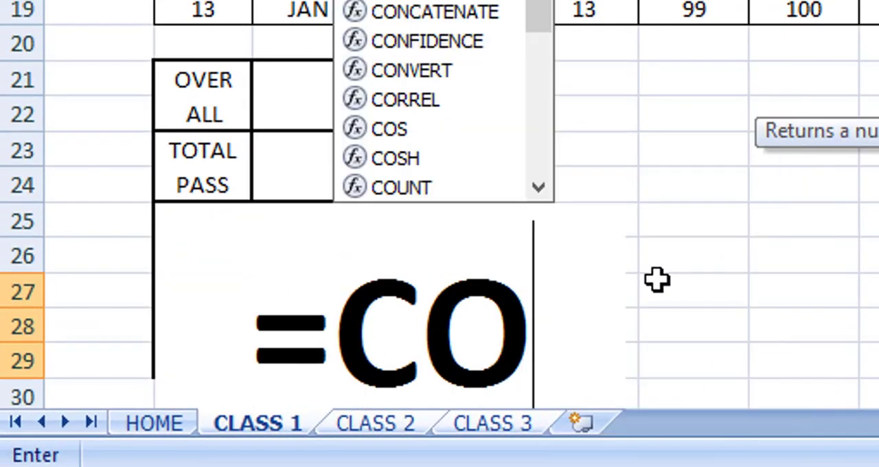
pyautogui.write('UNT')
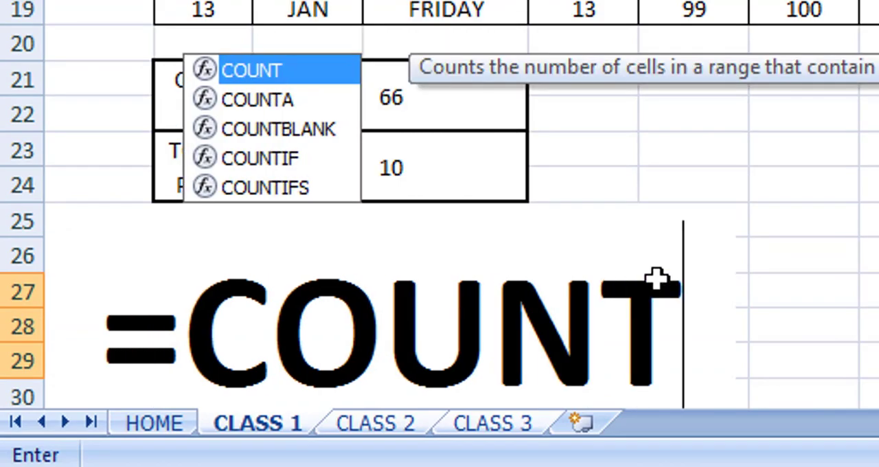
pyautogui.write('(')
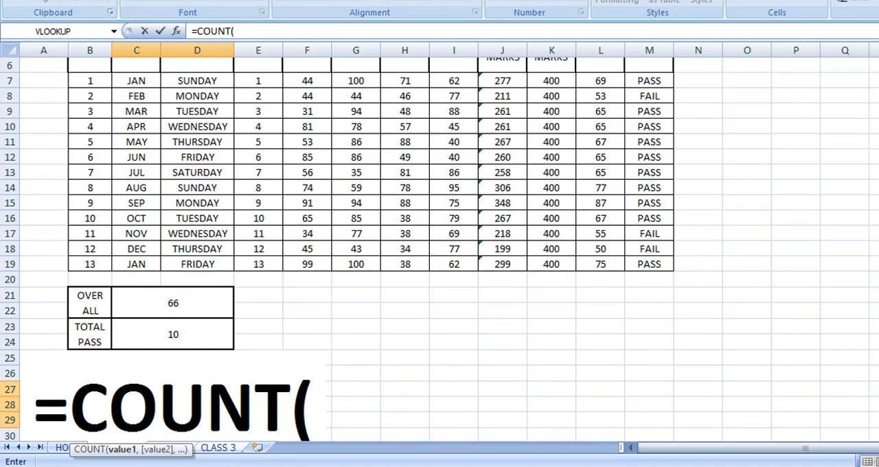
pyautogui.scroll(1, 439, 248)
pyautogui.click(605, 127)
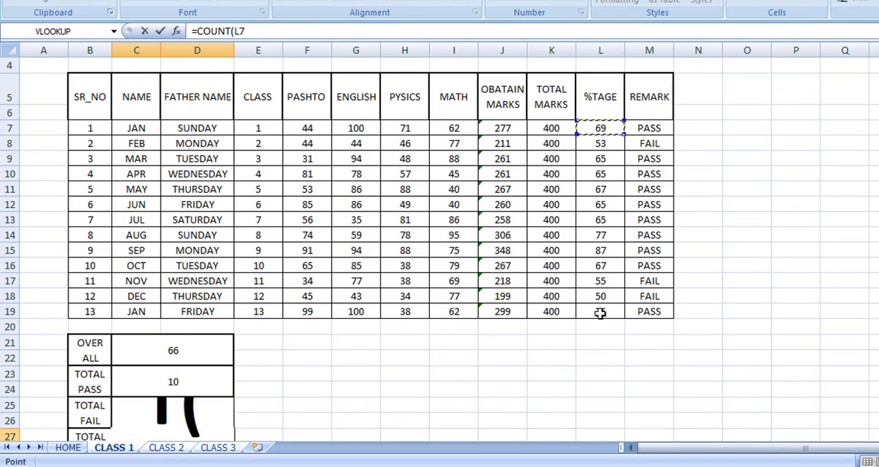
pyautogui.moveTo(600, 314); pyautogui.dragTo(601, 313)
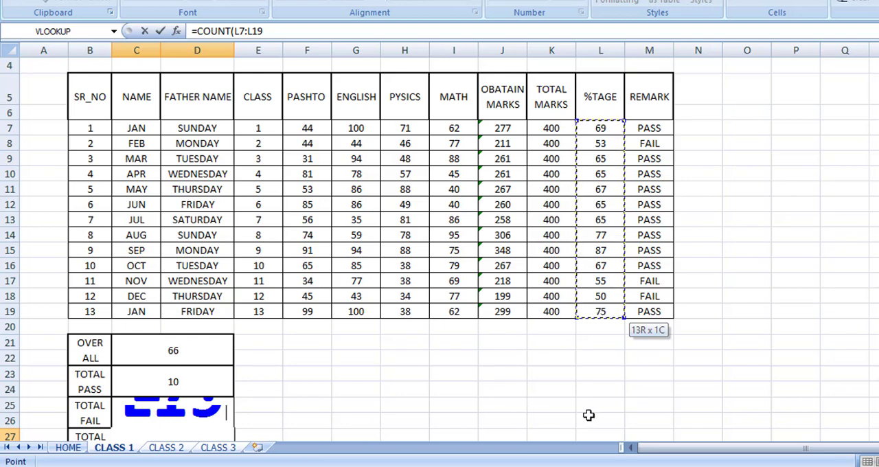
pyautogui.write(')')
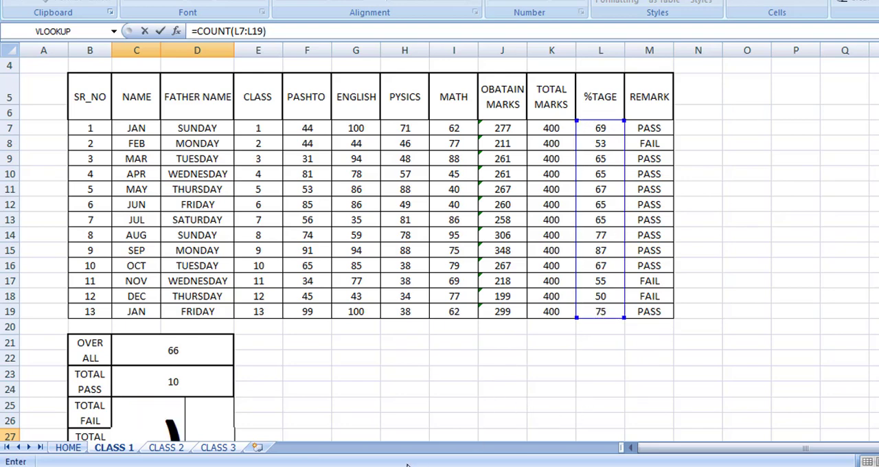
pyautogui.press('Return')
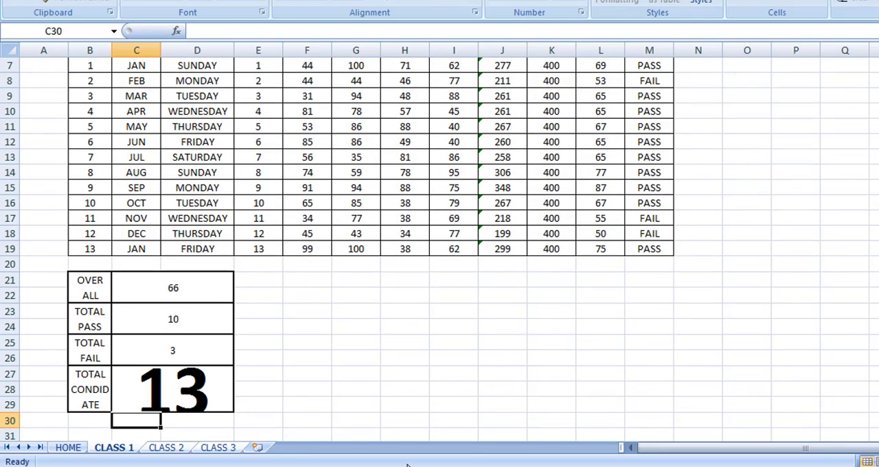
# Reduce the font size of the candidate count in C27 to 36.
pyautogui.click(175, 386)
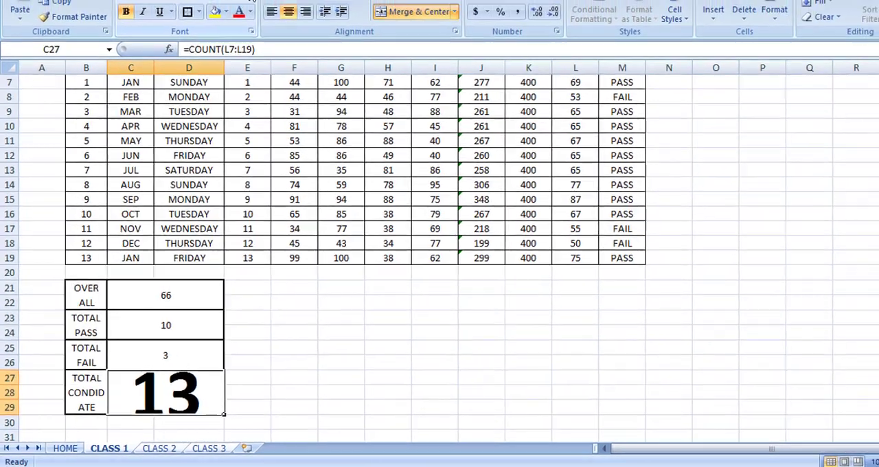
pyautogui.click(219, 45)
pyautogui.click(220, 44)
pyautogui.click(220, 48)
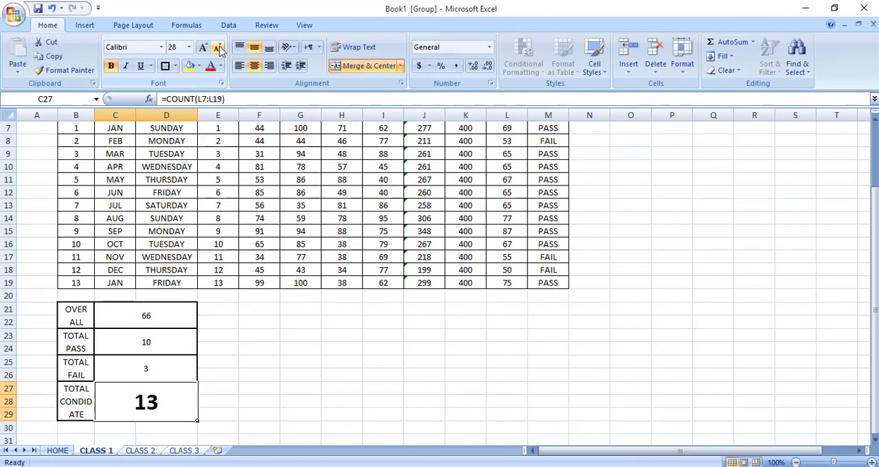
pyautogui.click(203, 46)
# Make the OVER ALL, TOTAL PASS and TOTAL FAIL values in C21:D26 bold at font size 18.
pyautogui.click(301, 344)
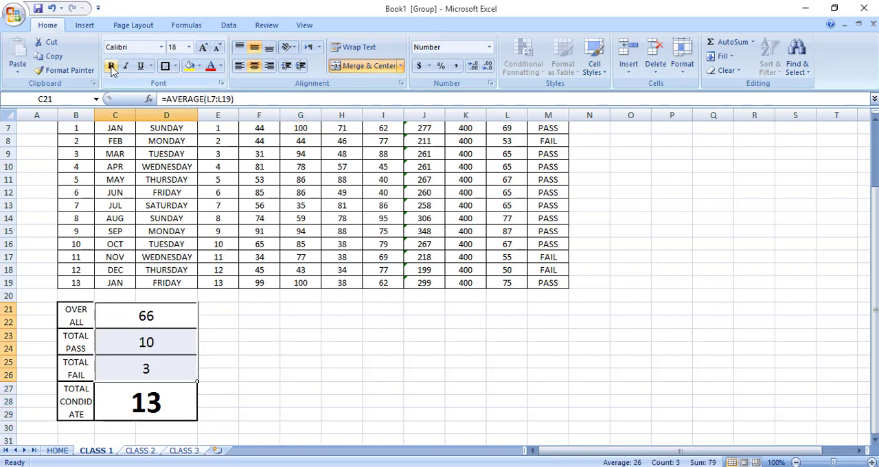
pyautogui.click(111, 67)
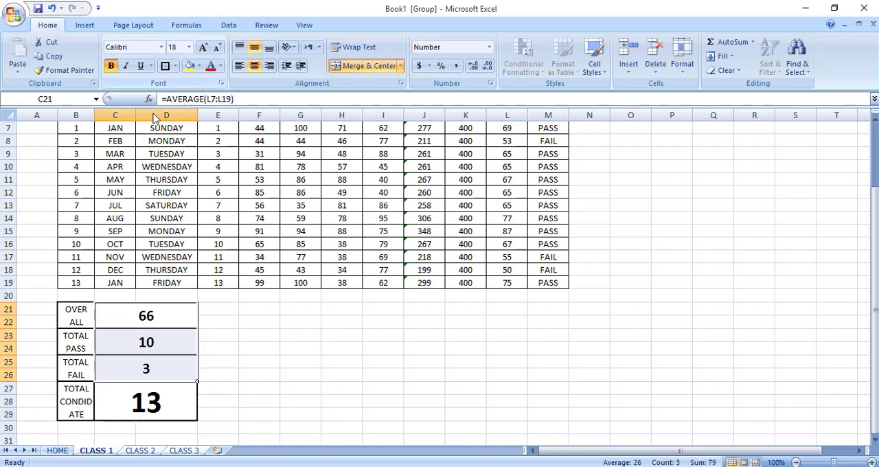
pyautogui.click(318, 387)
pyautogui.click(481, 390)
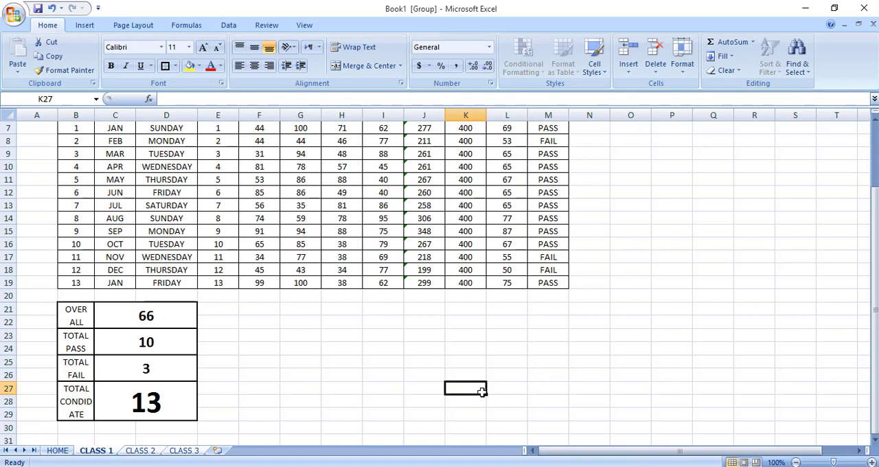
# Check the OVER ALL formula in C21 and the range it refers to, leaving it as is.
pyautogui.click(186, 316)
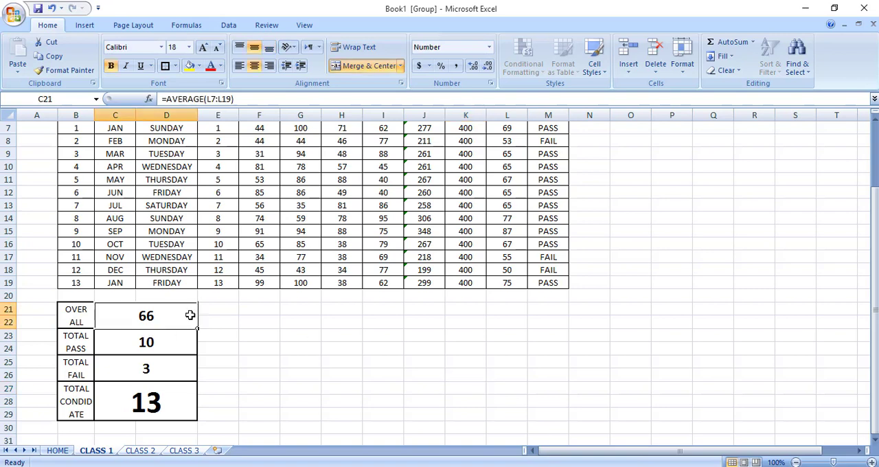
pyautogui.doubleClick(178, 316)
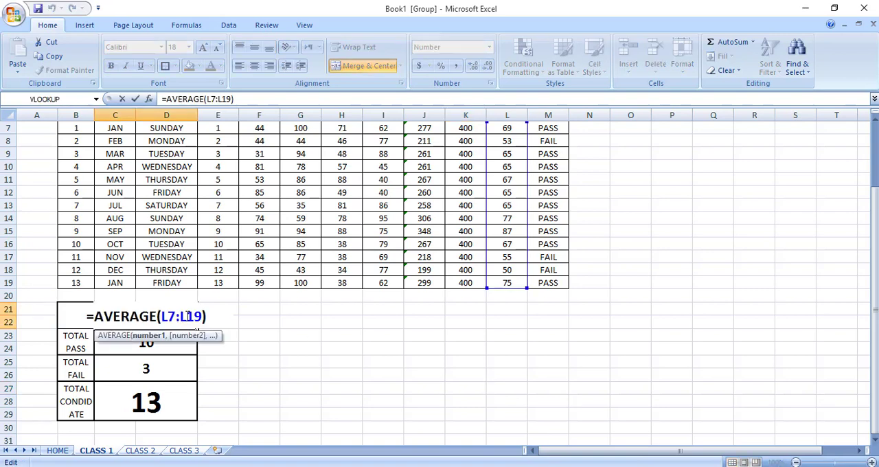
pyautogui.press('Return')
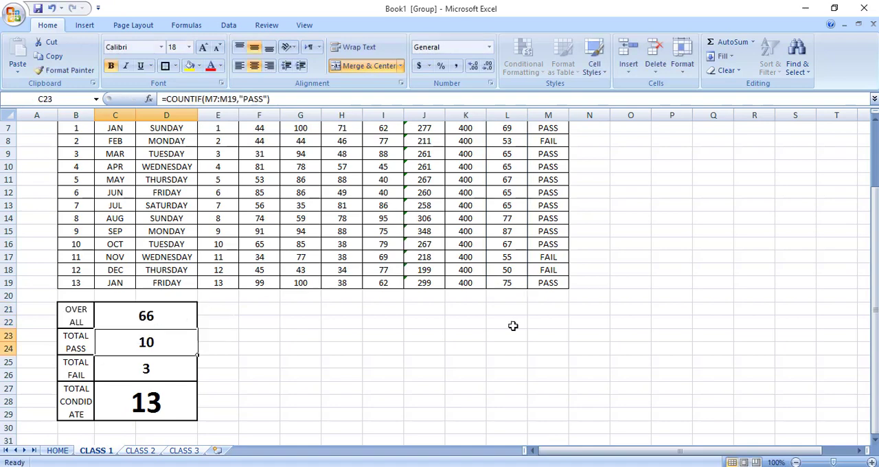
# Insert two blank rows at the top of the sheet, above row 1.
pyautogui.moveTo(875, 302); pyautogui.dragTo(875, 254)
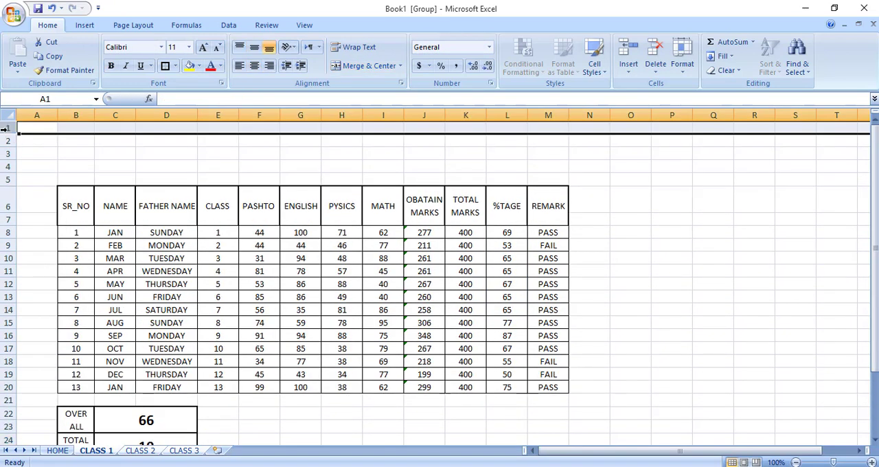
pyautogui.rightClick(6, 128)
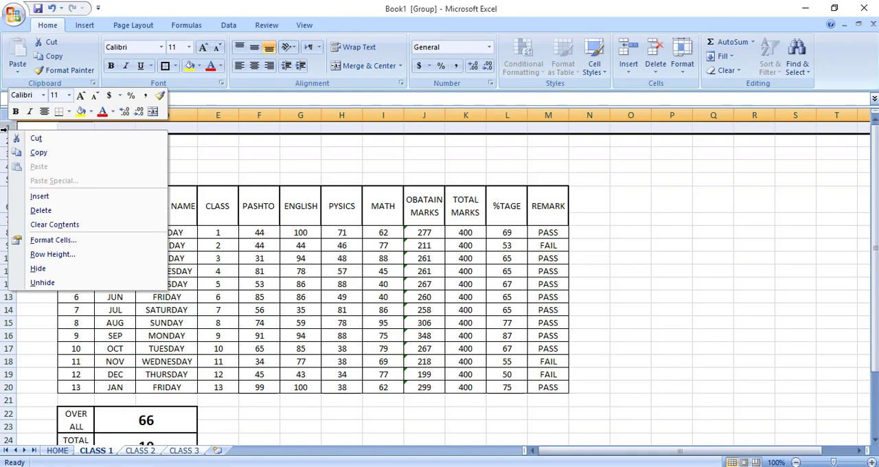
pyautogui.click(63, 196)
pyautogui.click(267, 153)
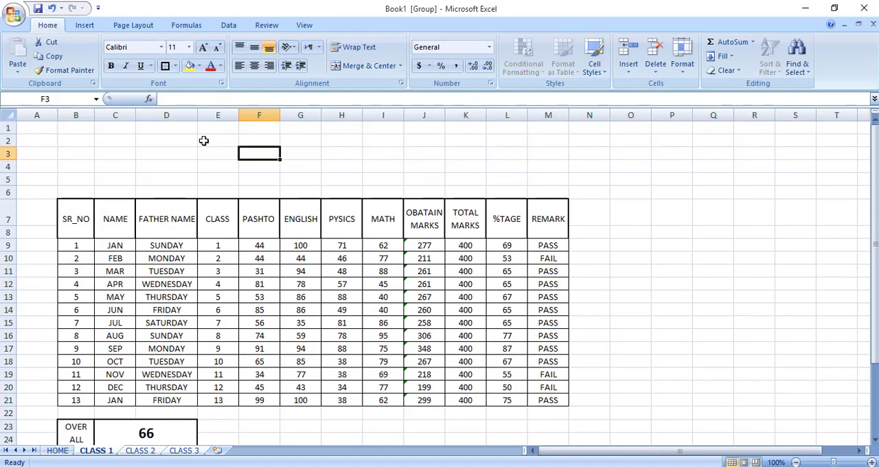
# Merge D2:M5 above the marks table into one title cell, centered horizontally and vertically.
pyautogui.moveTo(190, 140); pyautogui.dragTo(532, 176)
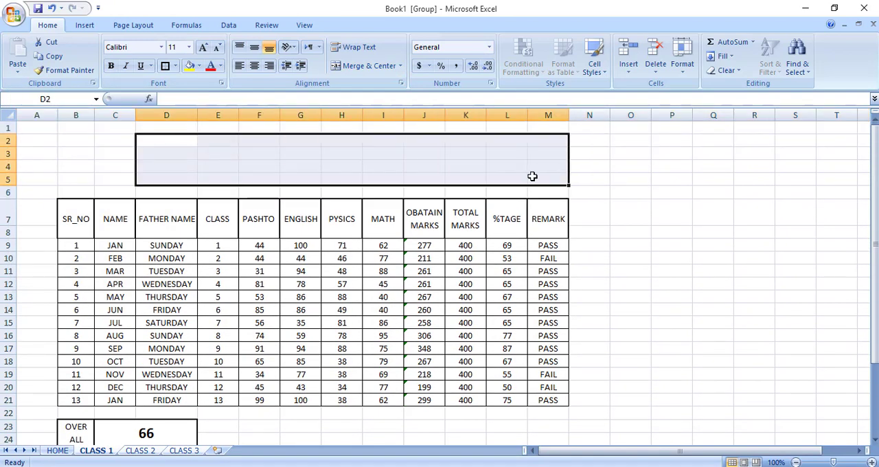
pyautogui.click(377, 66)
pyautogui.click(254, 47)
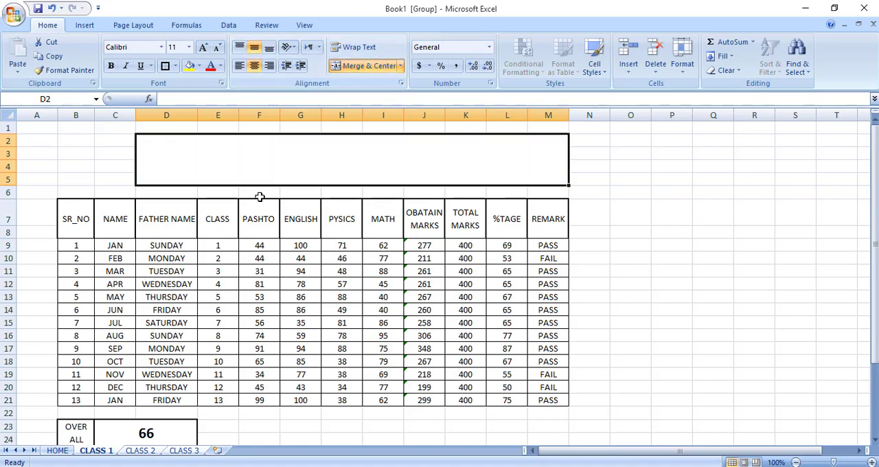
# Format the merged title cell D2 in Adobe Gothic Std B, bold, at font size 24.
pyautogui.click(162, 47)
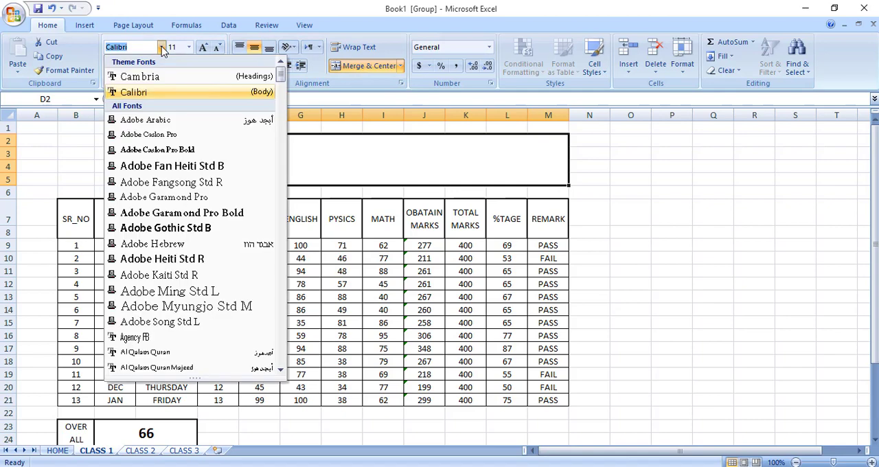
pyautogui.click(191, 233)
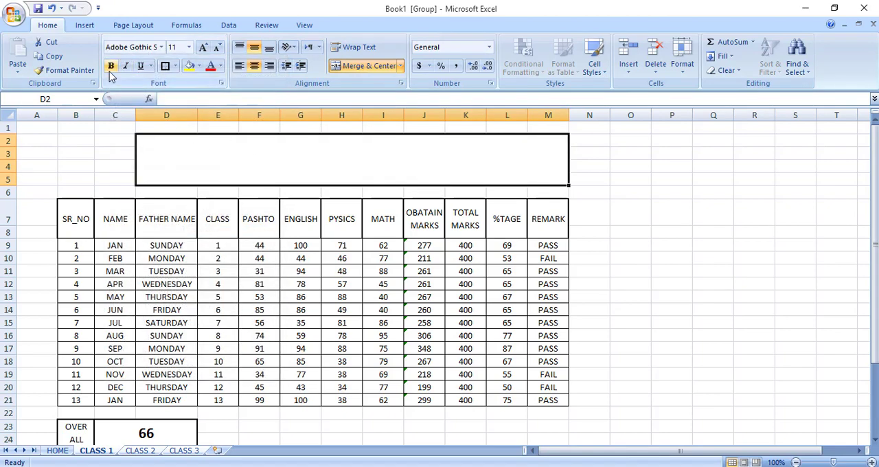
pyautogui.click(204, 47)
pyautogui.click(204, 46)
pyautogui.click(204, 46)
pyautogui.click(204, 46)
pyautogui.click(204, 46)
pyautogui.click(204, 47)
pyautogui.click(204, 47)
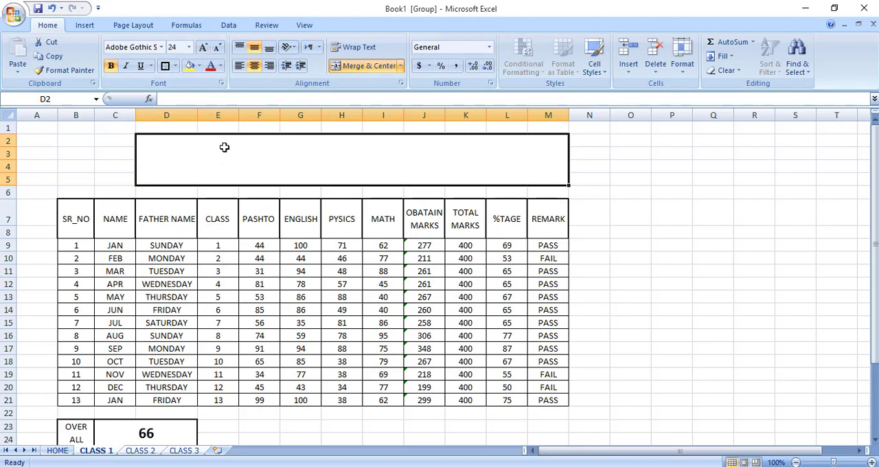
# Enter the title CLASS ONE ANNUAL EXAMINATION RESULT in the merged cell D2 on the grouped class sheets.
pyautogui.write('CLASS ')
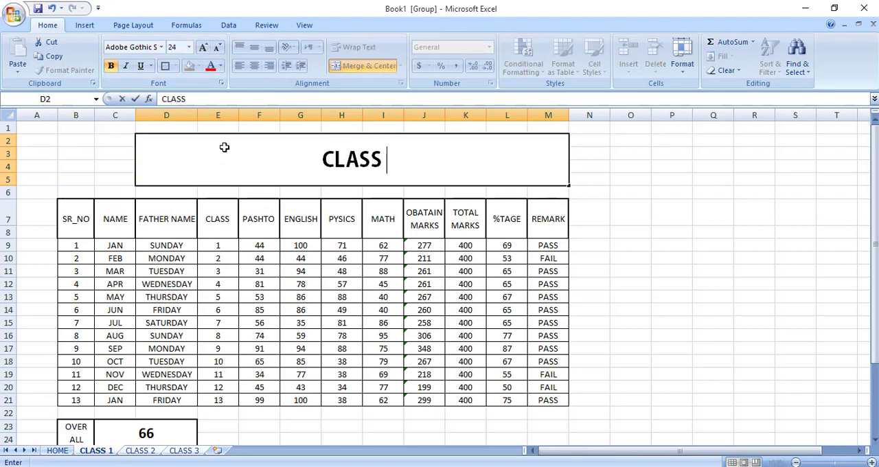
pyautogui.write('ONE ANNUAL ')
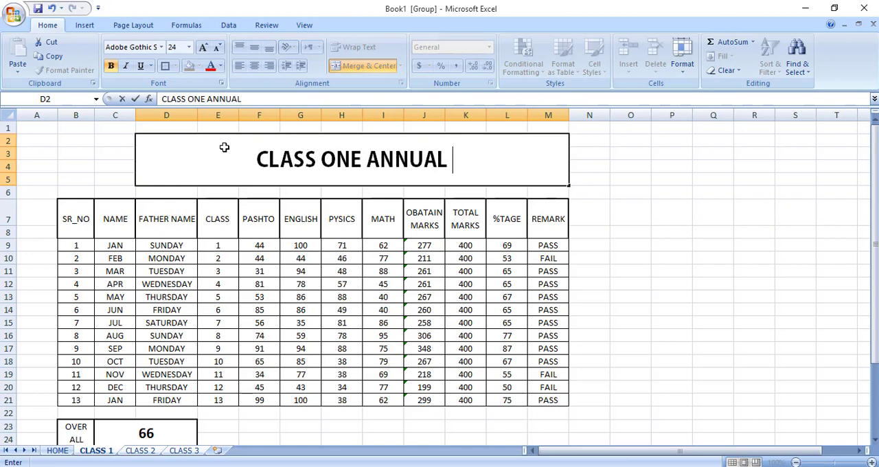
pyautogui.write('EXAMI')
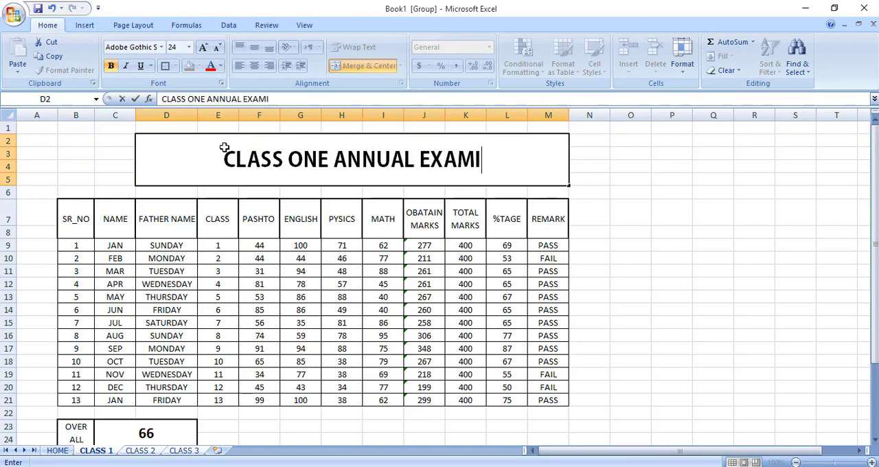
pyautogui.write('NATION R')
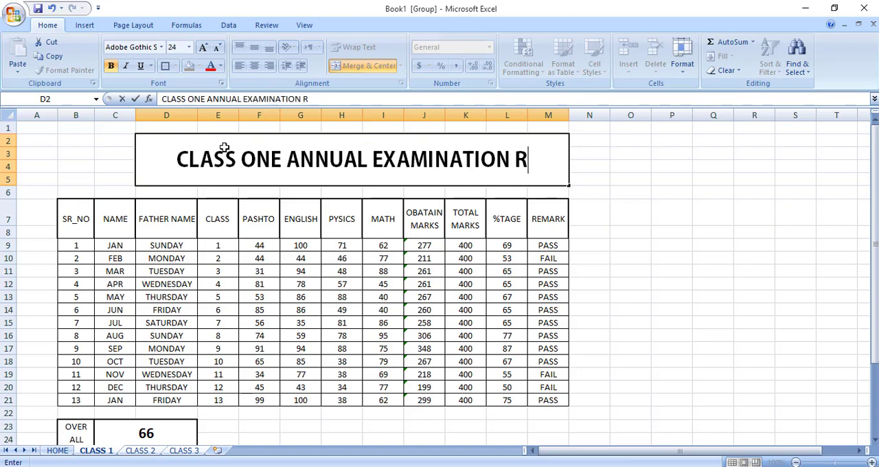
pyautogui.write('ESULT')
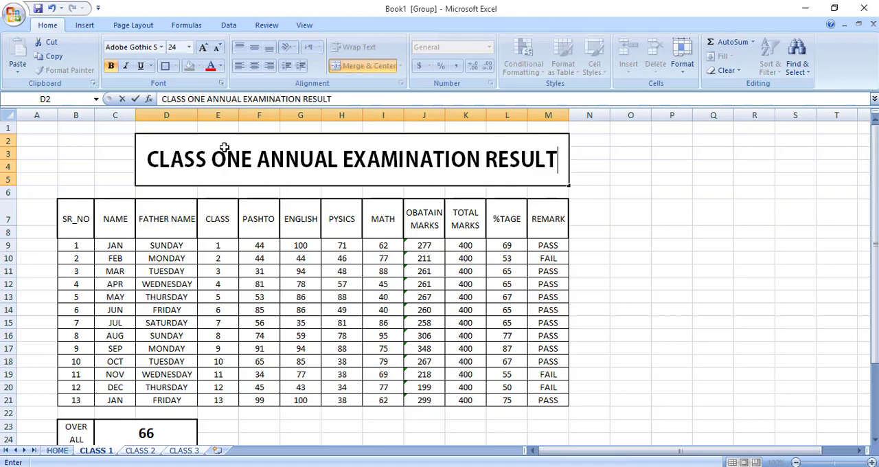
pyautogui.press('Return')
pyautogui.press('Up')
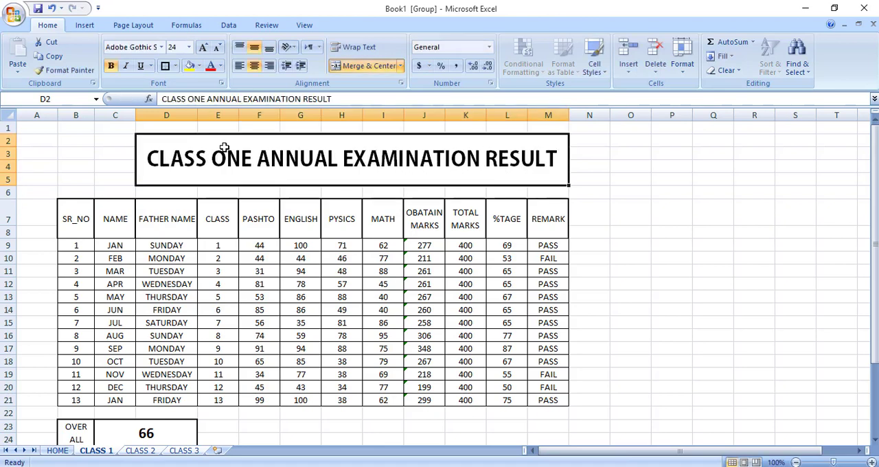
# Outline the merged title cell D2:M5 with a thick box border.
pyautogui.click(164, 68)
pyautogui.click(672, 254)
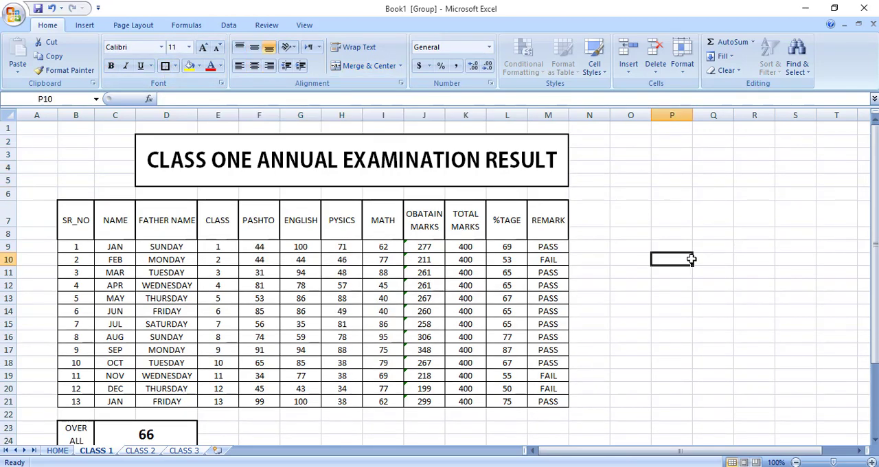
pyautogui.click(663, 287)
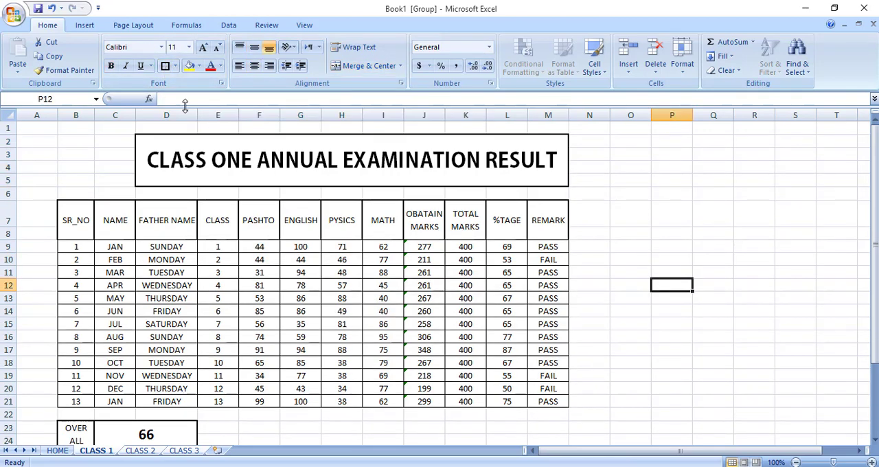
pyautogui.click(104, 142)
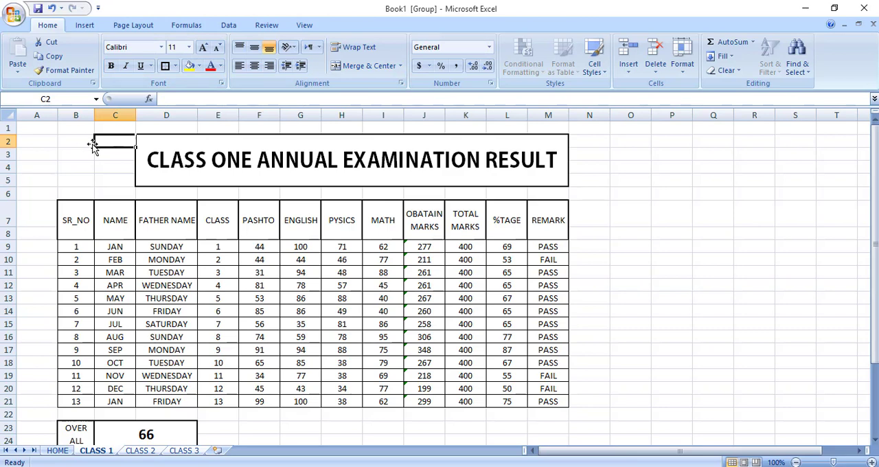
pyautogui.click(649, 274)
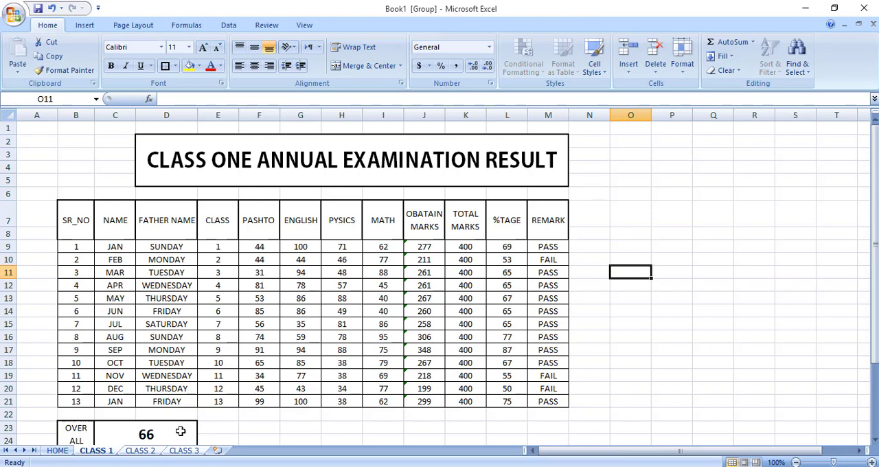
# Ungroup the class sheets, leaving CLASS 2 as the active sheet for separate editing.
pyautogui.rightClick(141, 453)
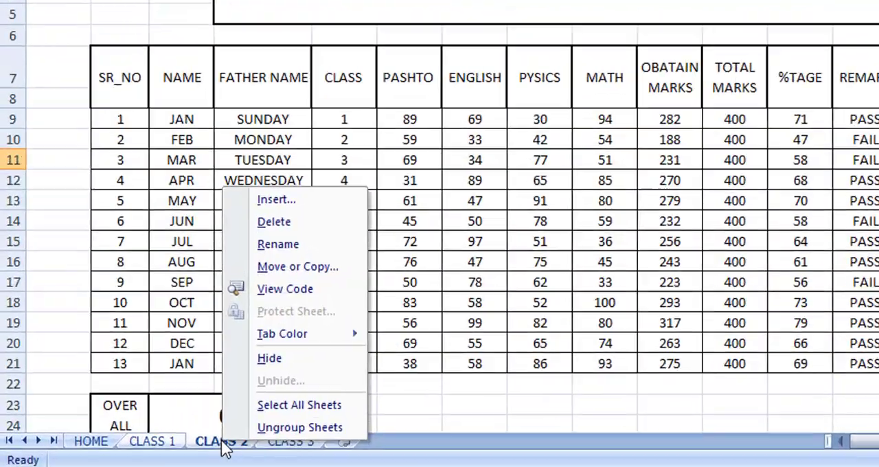
pyautogui.click(158, 448)
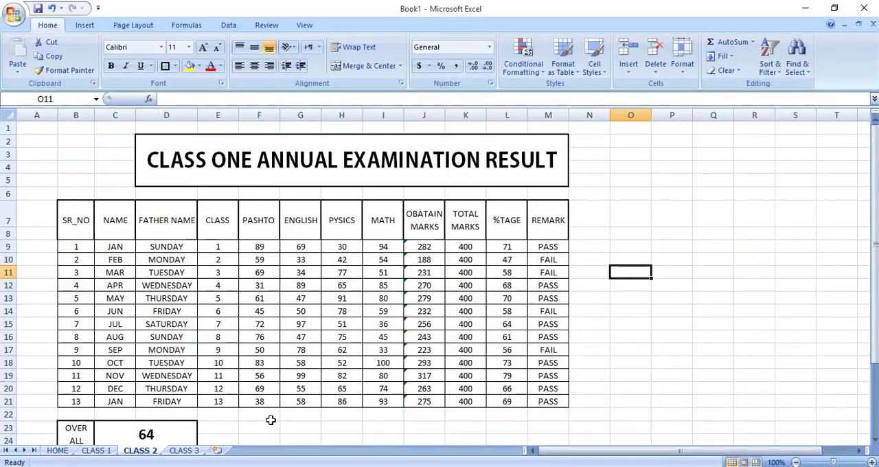
pyautogui.click(584, 354)
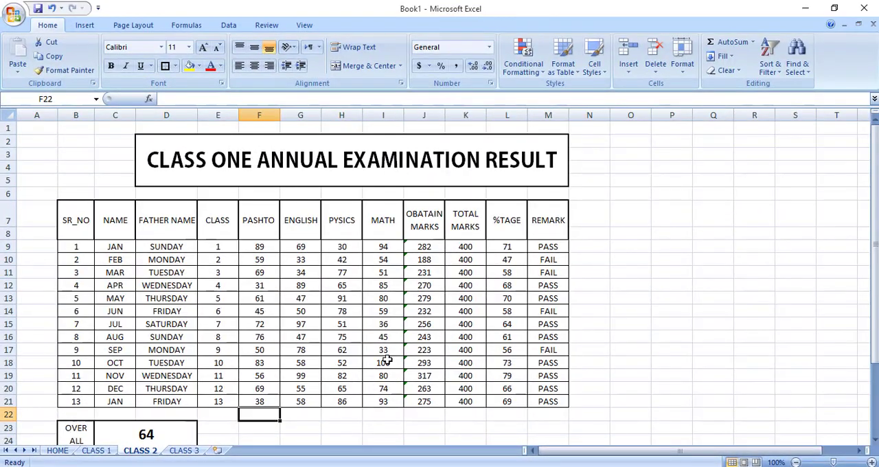
pyautogui.click(242, 160)
pyautogui.doubleClick(242, 160)
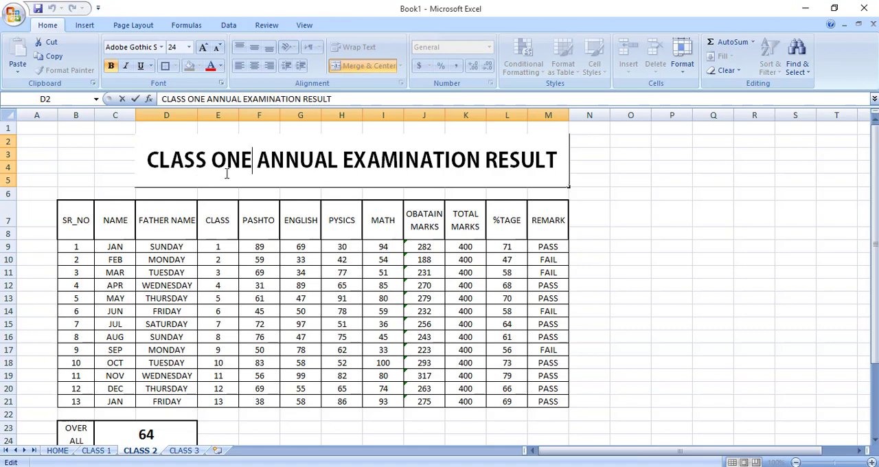
pyautogui.click(96, 440)
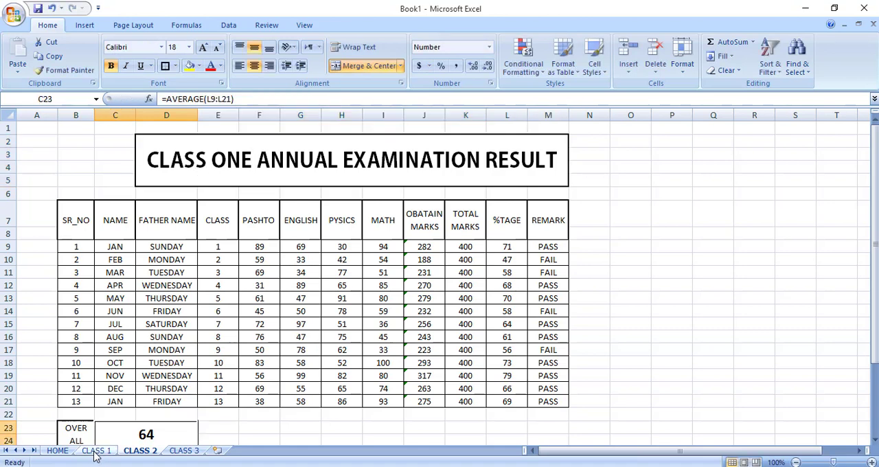
pyautogui.click(96, 450)
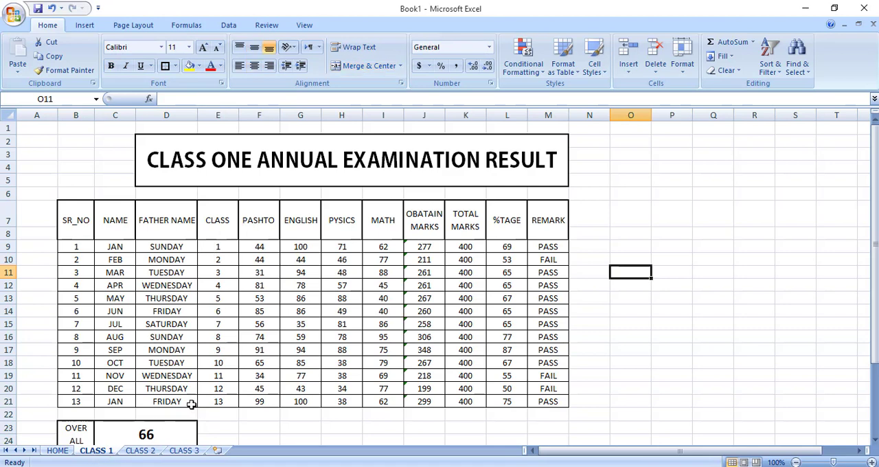
# Change ONE in the D2 title to TWO on the CLASS 2 sheet and to THREE on the CLASS 3 sheet.
pyautogui.click(140, 450)
pyautogui.click(233, 162)
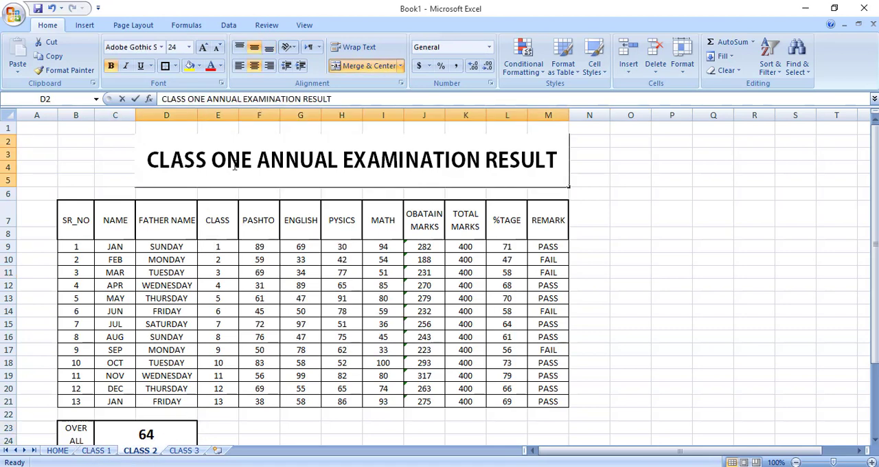
pyautogui.doubleClick(237, 162)
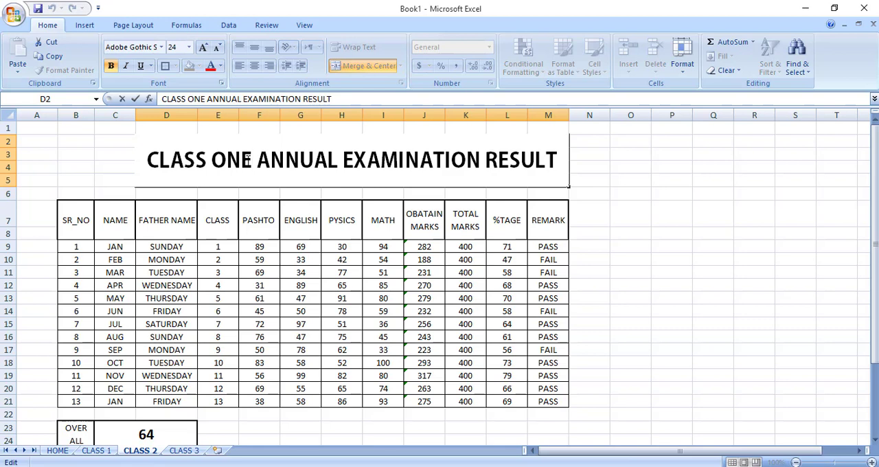
pyautogui.press('BackSpace')
pyautogui.press('BackSpace')
pyautogui.press('BackSpace')
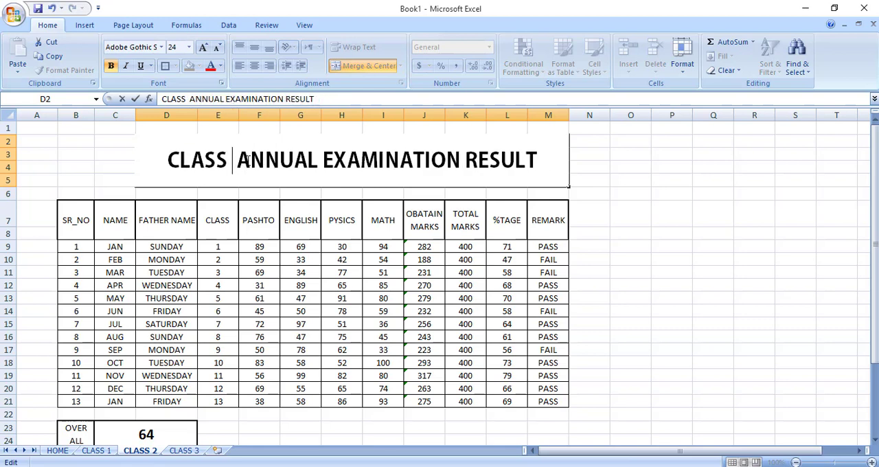
pyautogui.write('TWO')
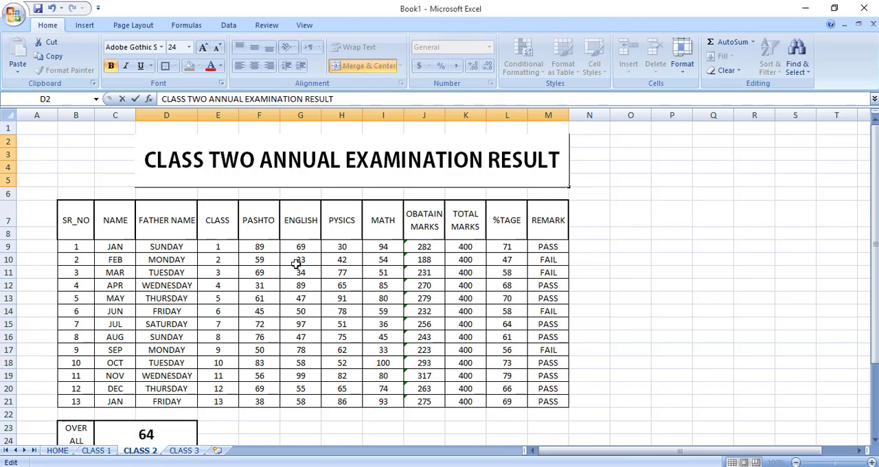
pyautogui.click(184, 451)
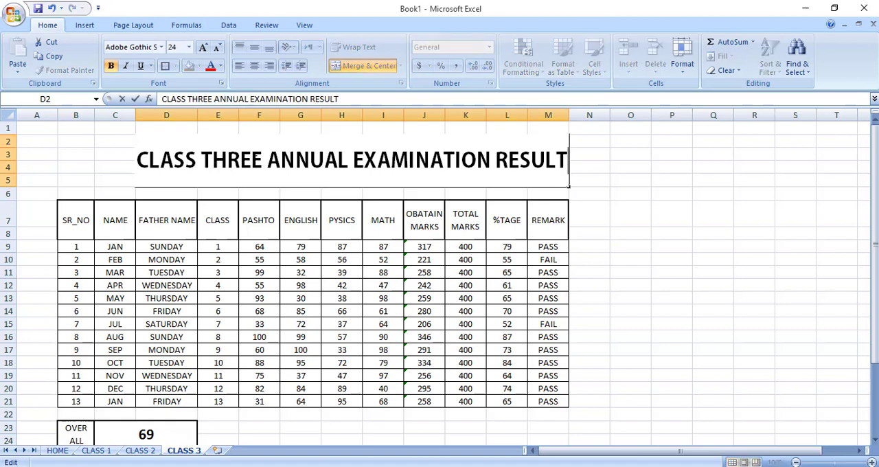
pyautogui.press('Return')
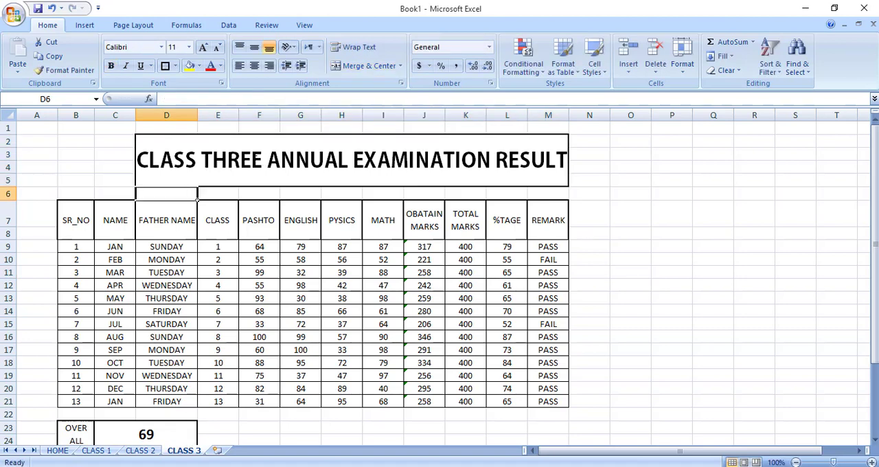
# Merge P3:Q4 on the CLASS 3 sheet into one horizontally and vertically centered cell and begin its label with H.
pyautogui.moveTo(652, 148); pyautogui.dragTo(722, 161)
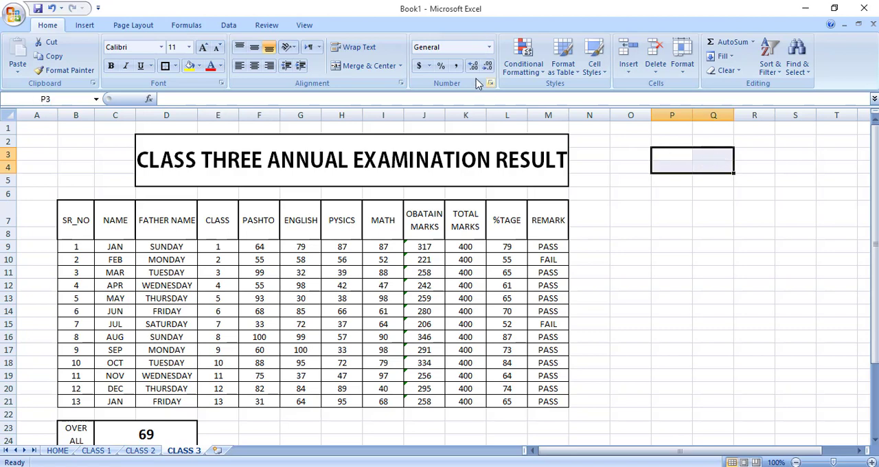
pyautogui.click(371, 67)
pyautogui.click(254, 46)
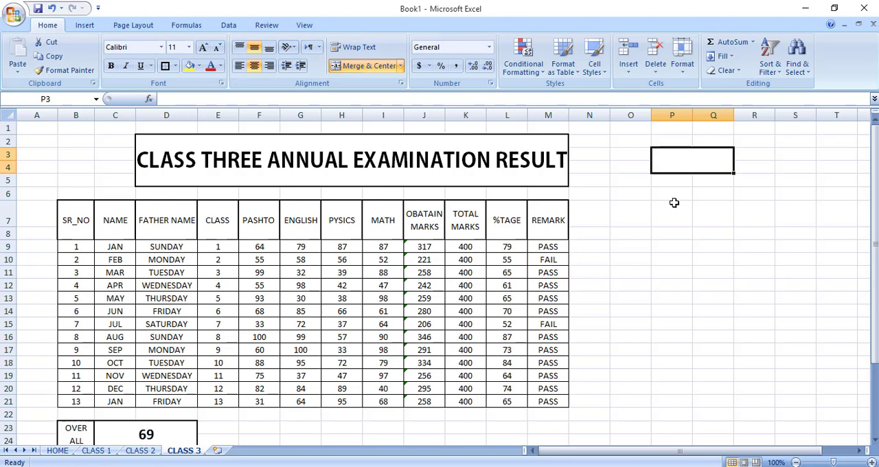
pyautogui.write('HP')
pyautogui.press('BackSpace')
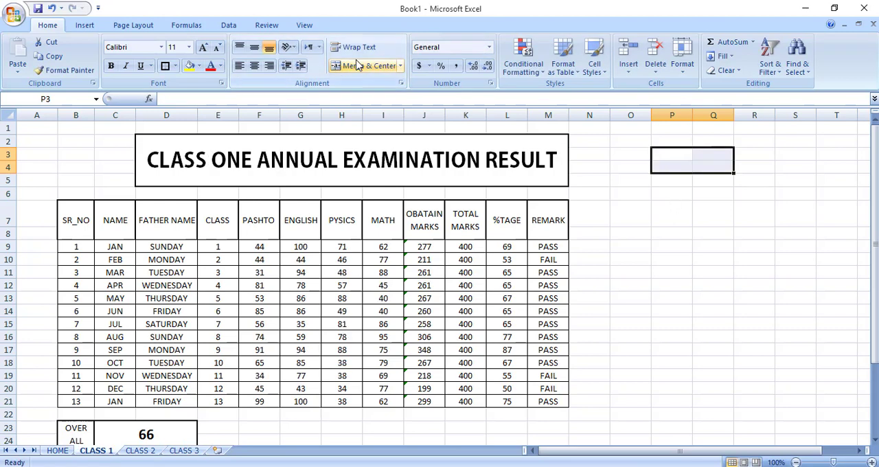
# Merge P3:Q4 on the CLASS 1 sheet into one cell centered both ways and enter HOME in it.
pyautogui.click(371, 66)
pyautogui.click(259, 48)
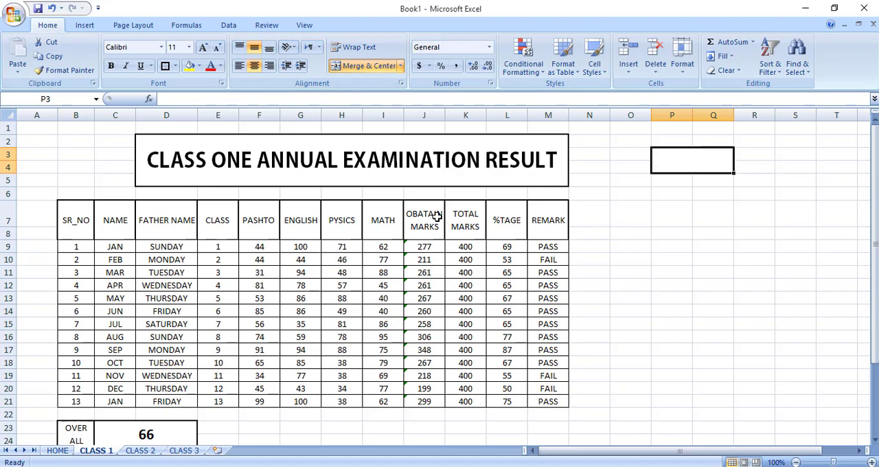
pyautogui.write('HOME')
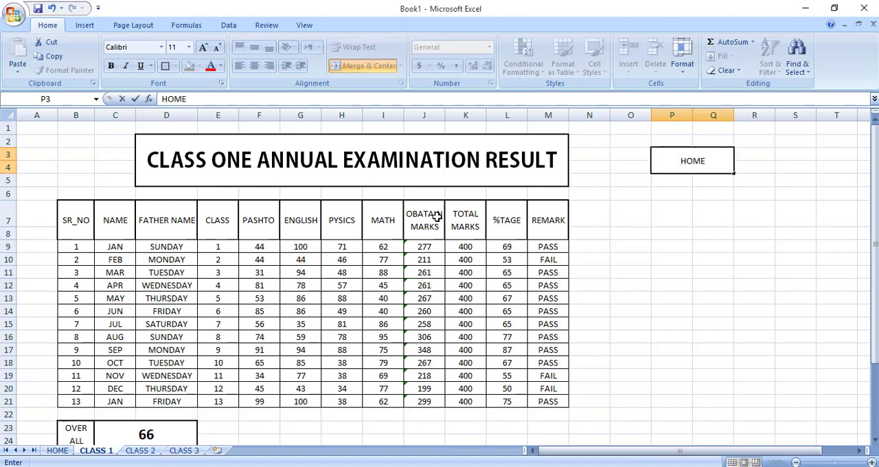
pyautogui.press('Return')
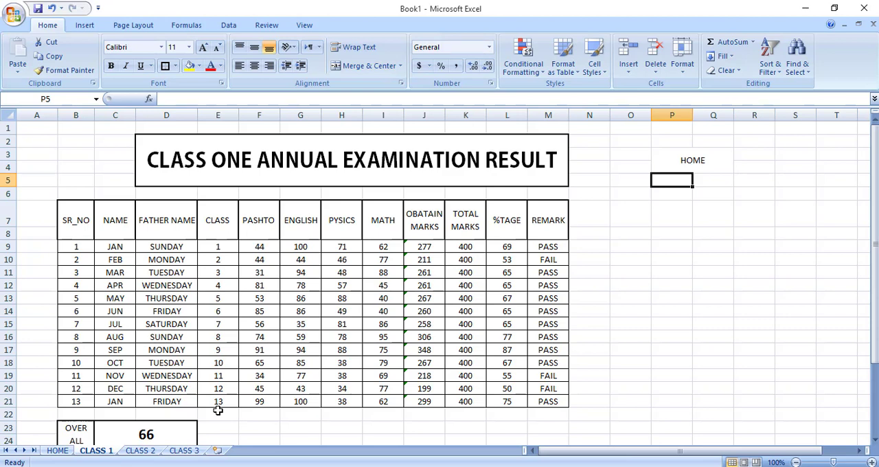
# Insert a WordArt heading in the blue style with a reflection on the HOME sheet, reading THE KNOWLEDGE HOME.
pyautogui.click(58, 451)
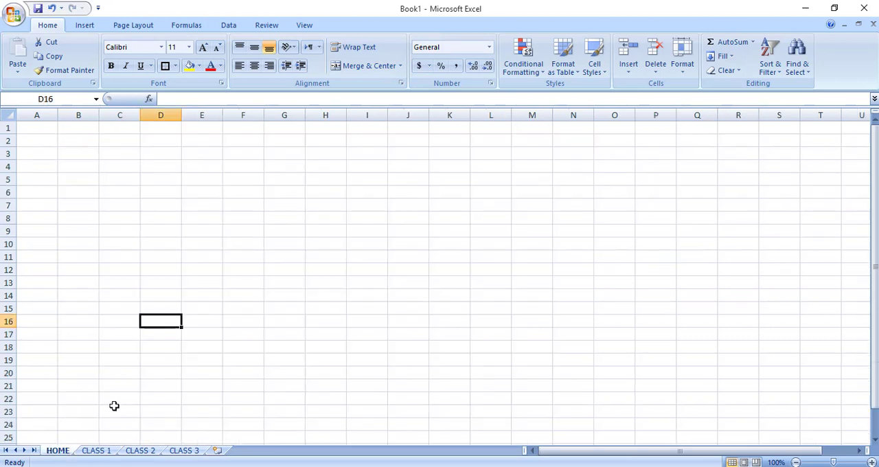
pyautogui.click(311, 155)
pyautogui.click(288, 189)
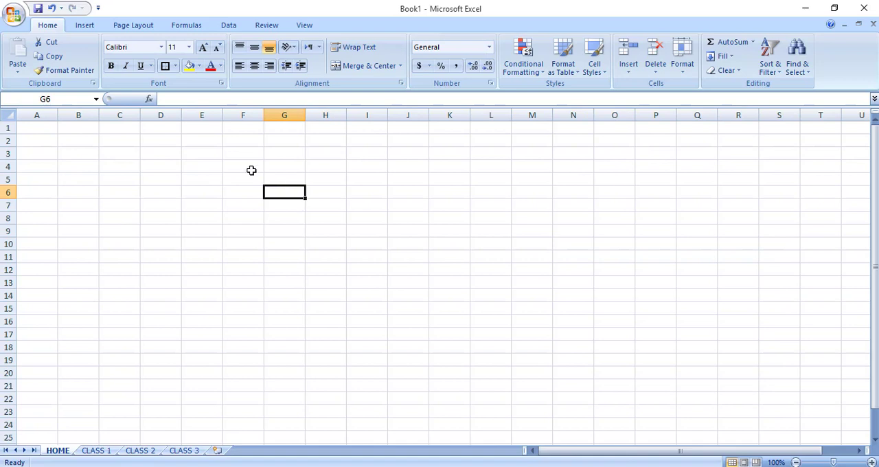
pyautogui.click(85, 27)
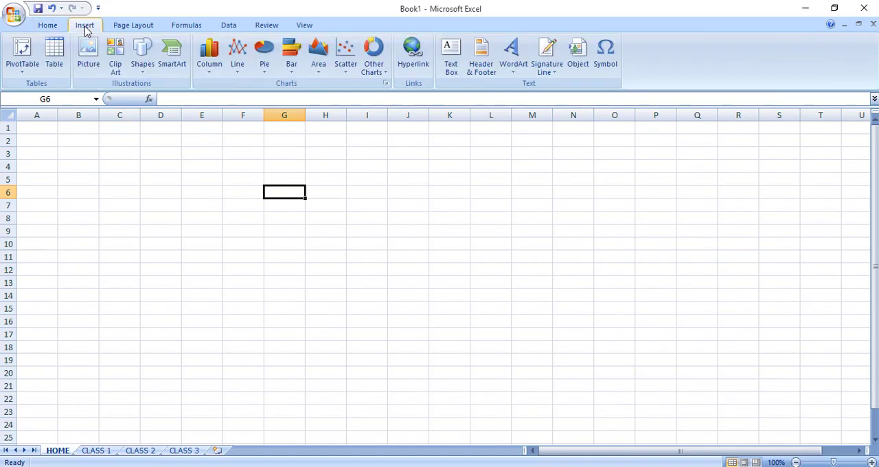
pyautogui.click(515, 58)
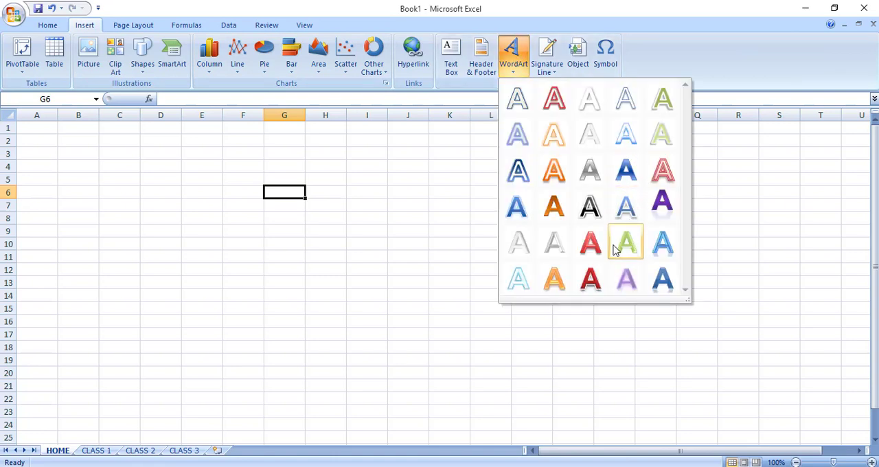
pyautogui.click(661, 277)
pyautogui.write('THE KNOWLEDGE HOMEE')
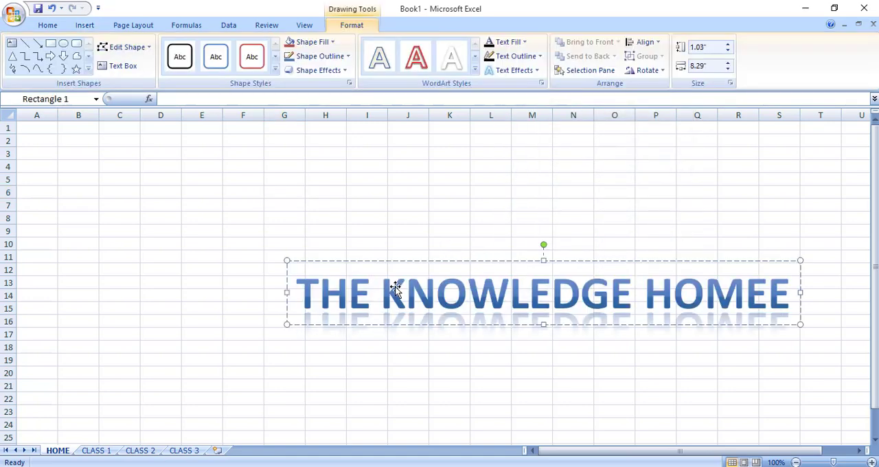
pyautogui.press('BackSpace')
# Add INDUS HIGHY WAY SOUTH WAZIRISTAN as a smaller second line of the WordArt and move the heading up to about rows 3 to 9.
pyautogui.press('Return')
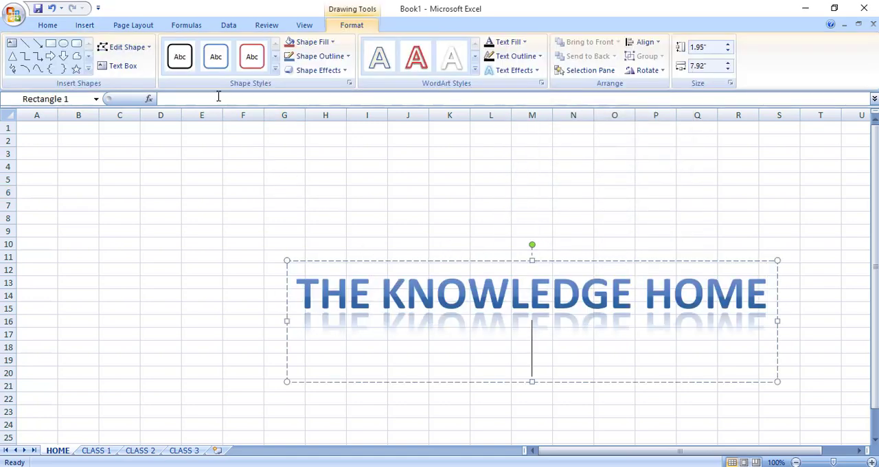
pyautogui.click(47, 27)
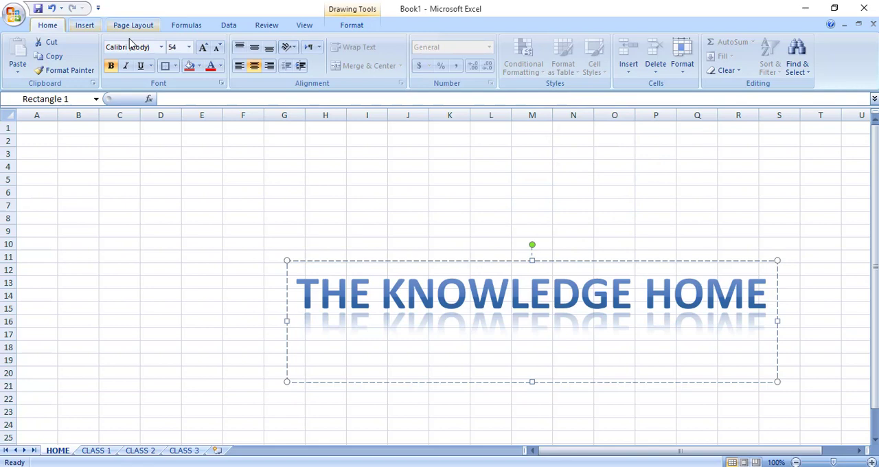
pyautogui.click(189, 47)
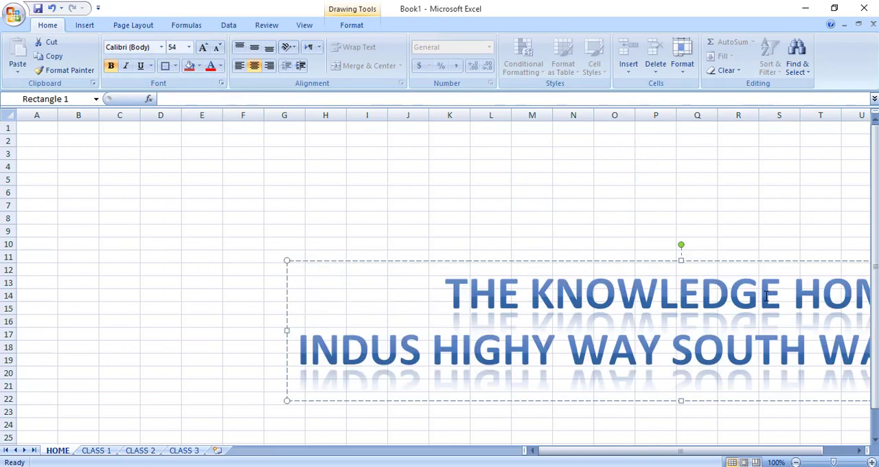
pyautogui.tripleClick(300, 354)
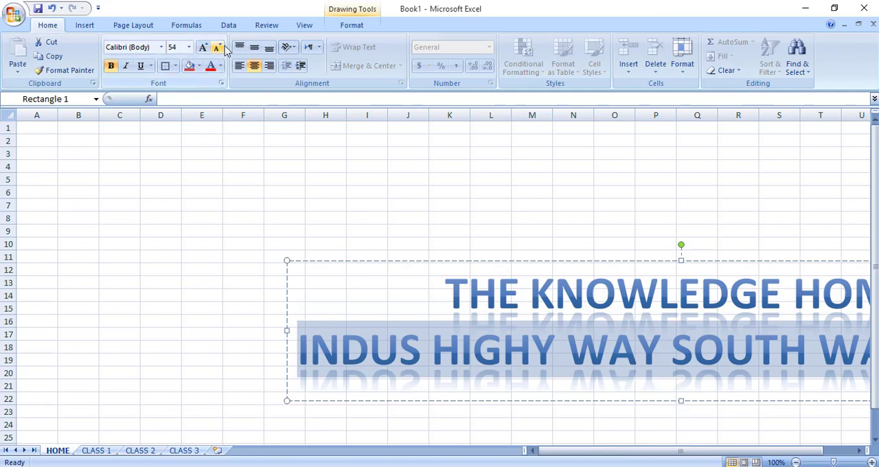
pyautogui.click(190, 48)
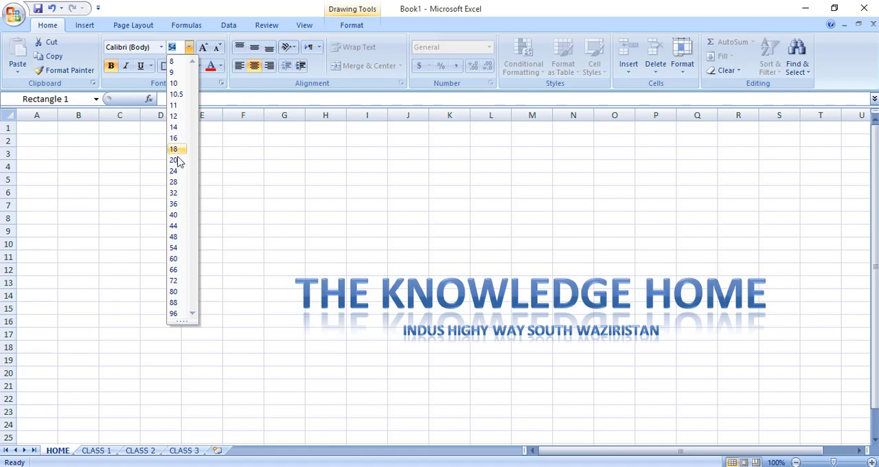
pyautogui.click(540, 269)
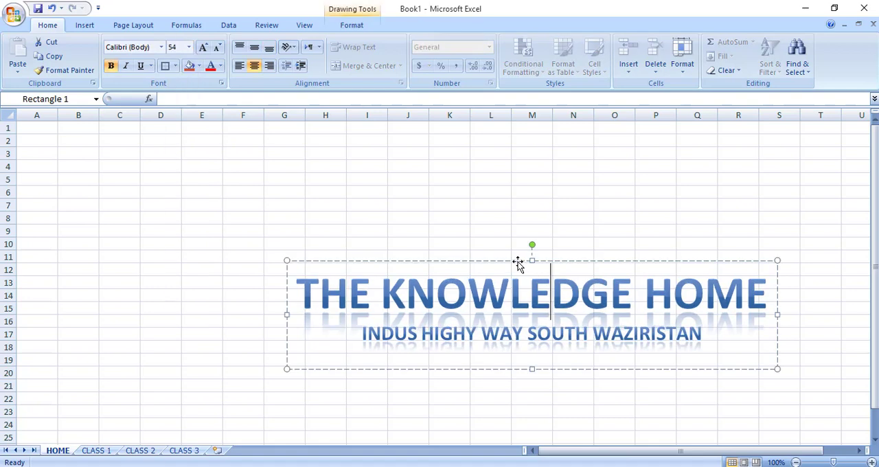
pyautogui.moveTo(518, 262); pyautogui.dragTo(404, 148)
pyautogui.click(449, 343)
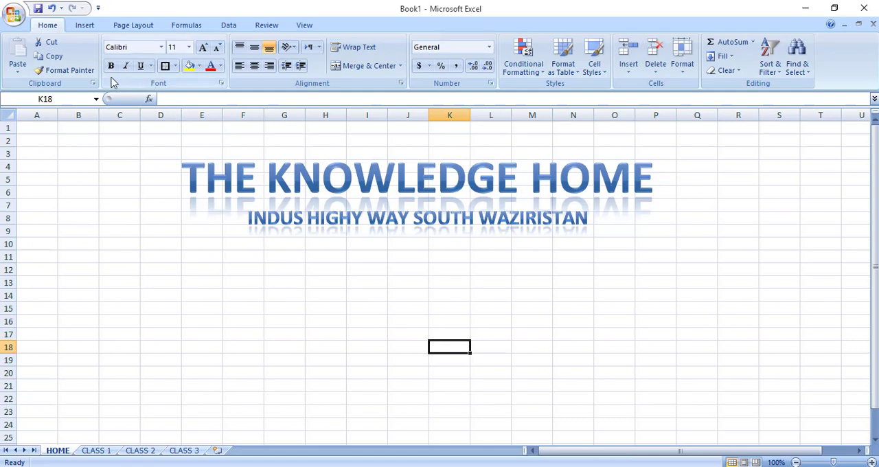
# Draw a rounded rectangle about 1.35 by 0.58 inches below the heading at columns E–F and apply the glossy red shape style.
pyautogui.click(82, 27)
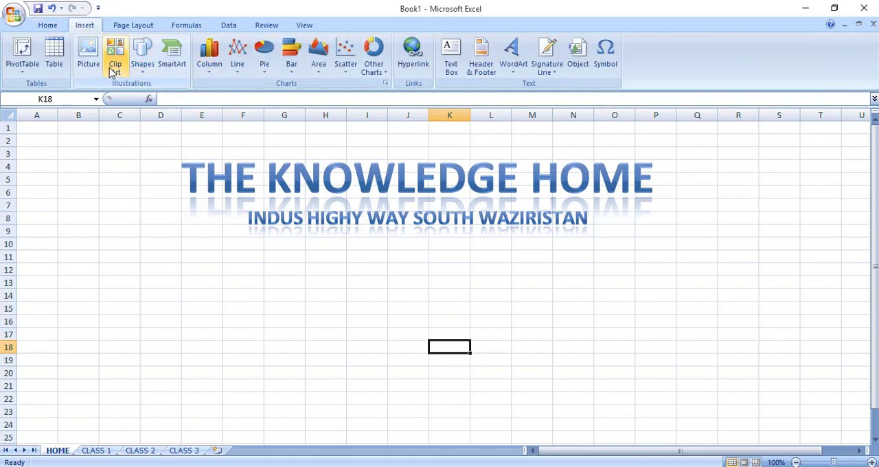
pyautogui.click(144, 73)
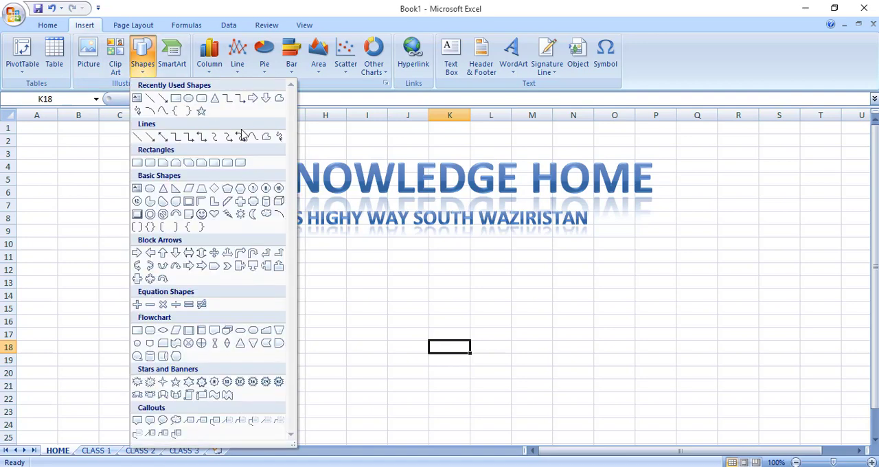
pyautogui.click(197, 101)
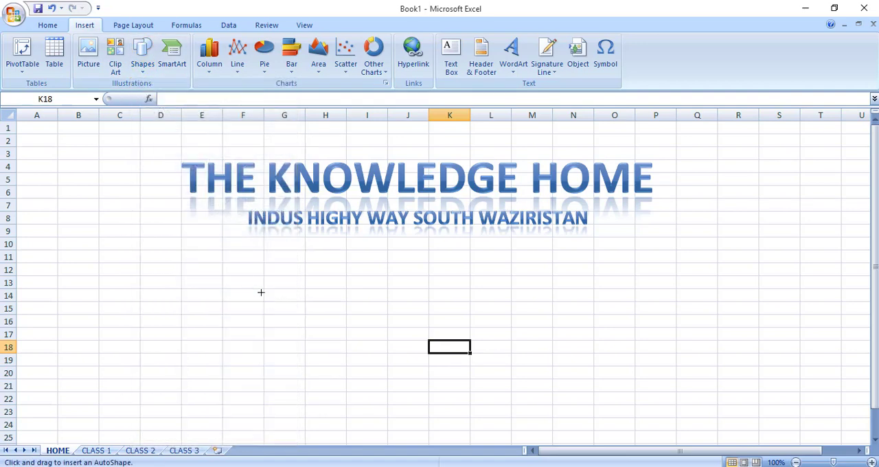
pyautogui.moveTo(223, 252); pyautogui.dragTo(309, 288)
pyautogui.moveTo(278, 249); pyautogui.dragTo(239, 246)
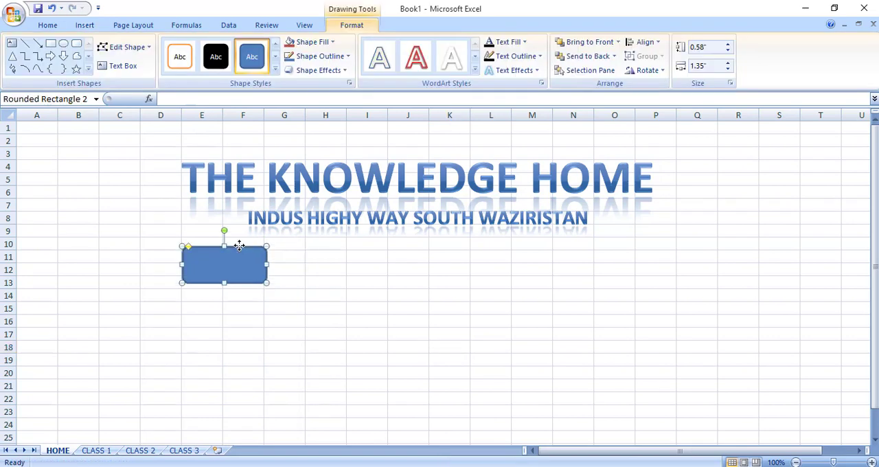
pyautogui.click(275, 70)
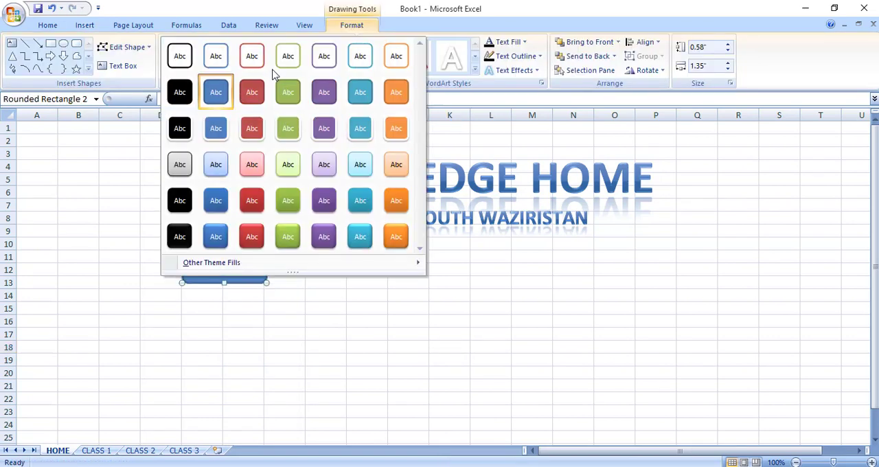
pyautogui.click(251, 236)
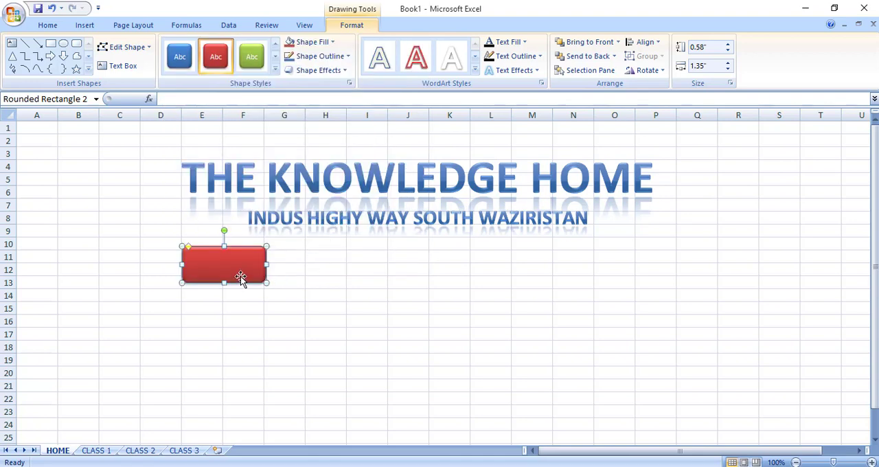
# Stack two copies of the red rectangle beneath it and label the three shapes CLASS ONE, CLASS TWO and CLASS THREE.
pyautogui.keyDown('ctrl'); pyautogui.moveTo(240, 276); pyautogui.dragTo(239, 316); pyautogui.keyUp('ctrl')
pyautogui.keyDown('ctrl'); pyautogui.moveTo(239, 316); pyautogui.dragTo(239, 355); pyautogui.keyUp('ctrl')
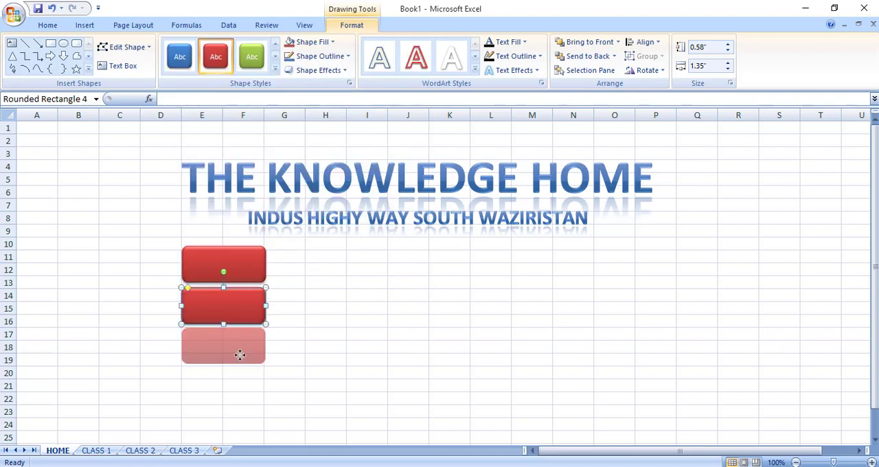
pyautogui.click(239, 259)
pyautogui.rightClick(236, 263)
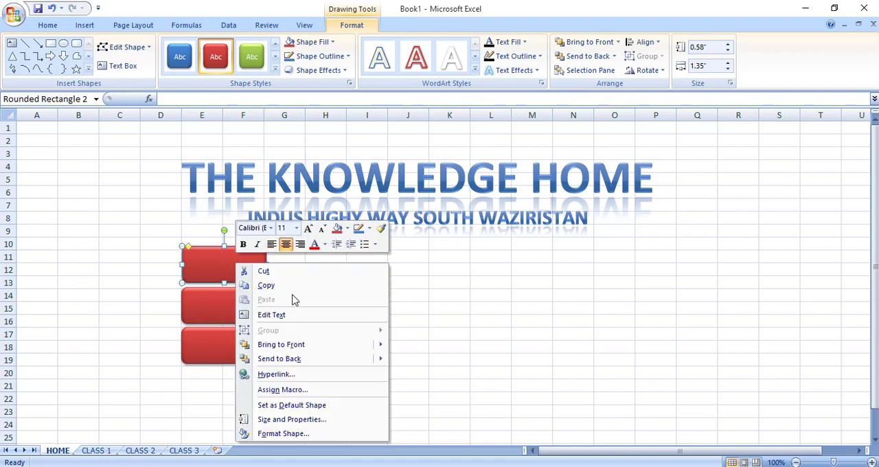
pyautogui.click(289, 315)
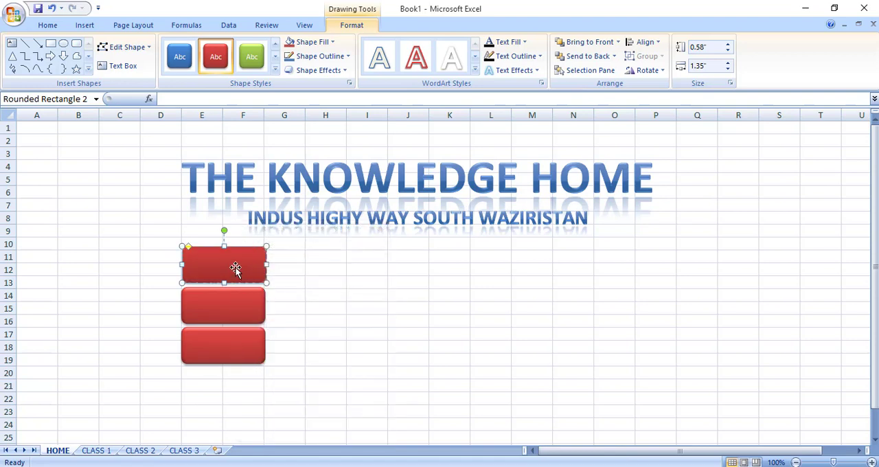
pyautogui.write('CLASS ONE')
pyautogui.rightClick(258, 312)
pyautogui.click(298, 186)
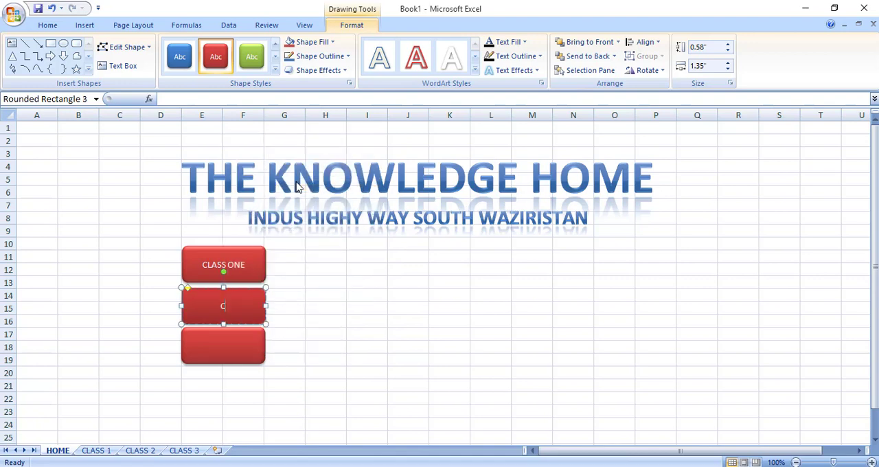
pyautogui.write('CL')
pyautogui.write('CLASS THREE')
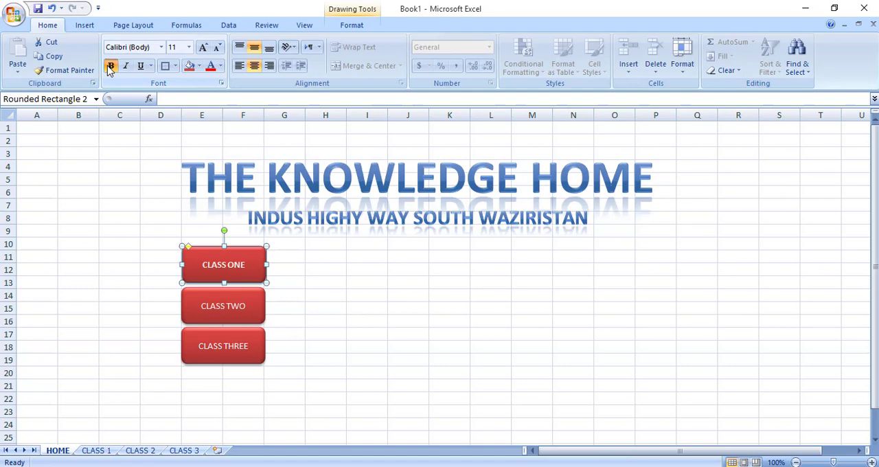
# Format the labels of the three class shapes in bold at font size 16.
pyautogui.click(202, 48)
pyautogui.click(202, 48)
pyautogui.click(202, 48)
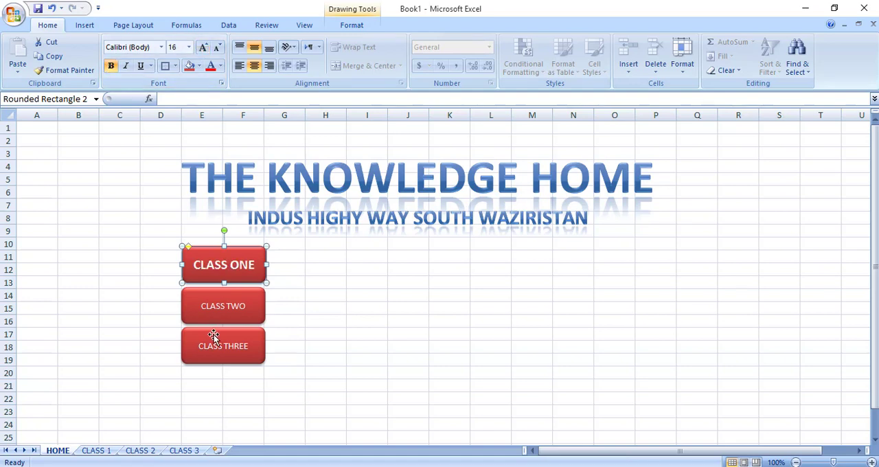
pyautogui.click(111, 67)
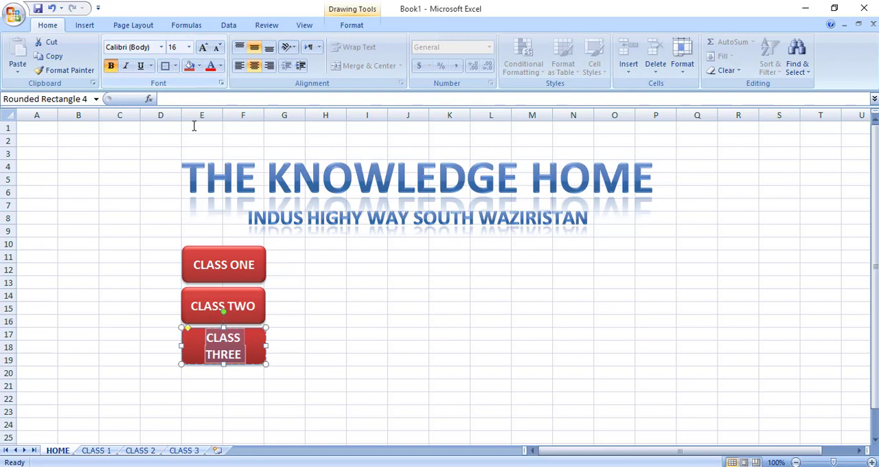
pyautogui.click(381, 395)
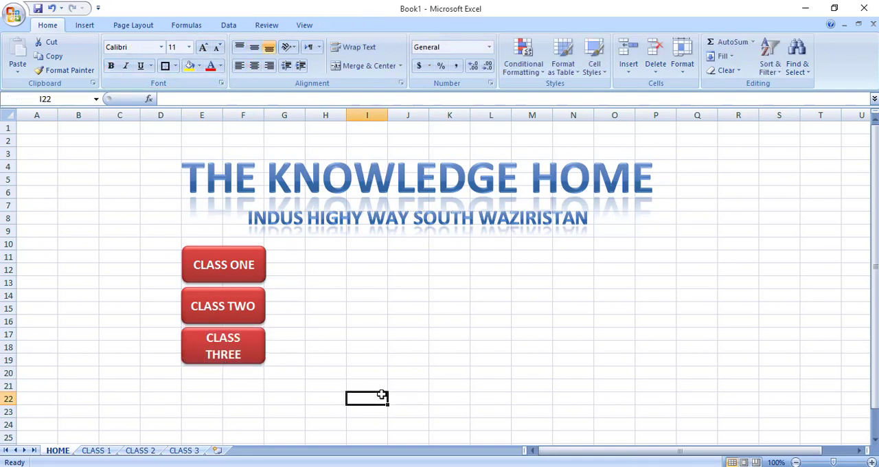
pyautogui.click(344, 339)
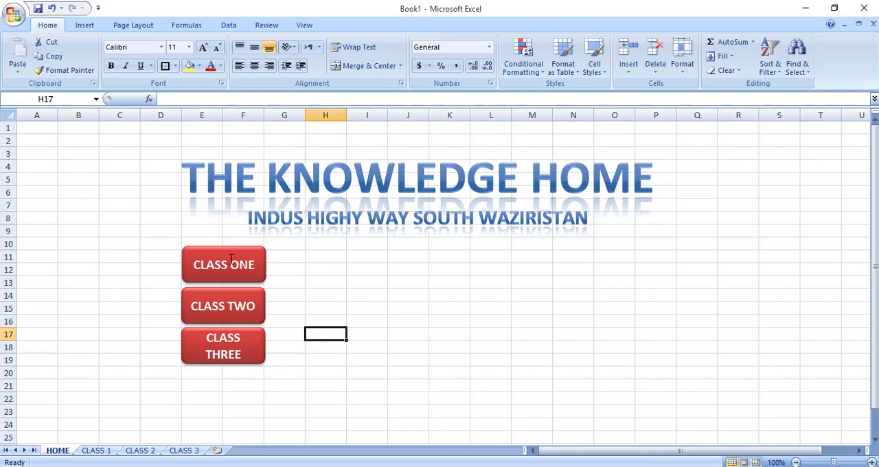
# Place two aligned copies of the CLASS ONE shape beside it and duplicate that pair into the two rows below, forming a three-by-three grid.
pyautogui.moveTo(227, 251); pyautogui.dragTo(428, 253)
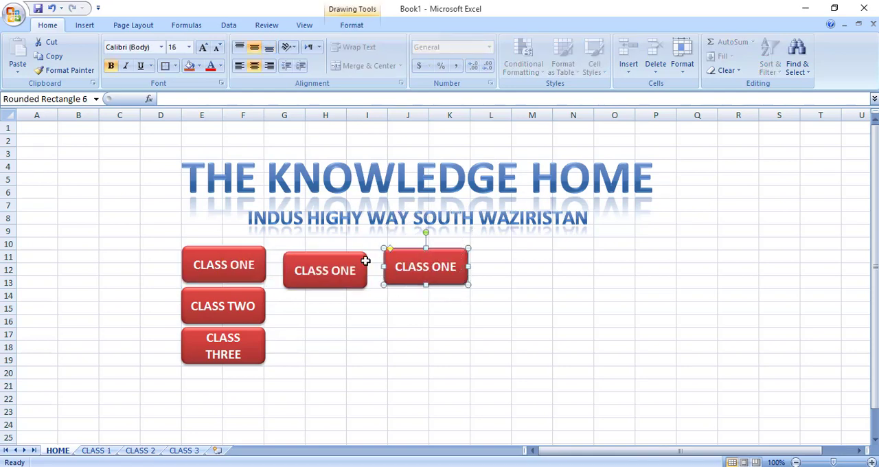
pyautogui.moveTo(346, 257); pyautogui.dragTo(346, 249)
pyautogui.click(410, 254)
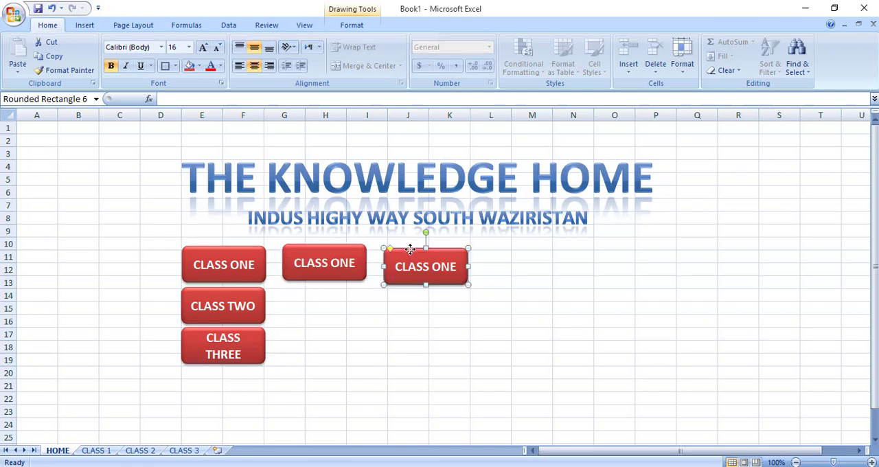
pyautogui.moveTo(410, 254); pyautogui.dragTo(410, 250)
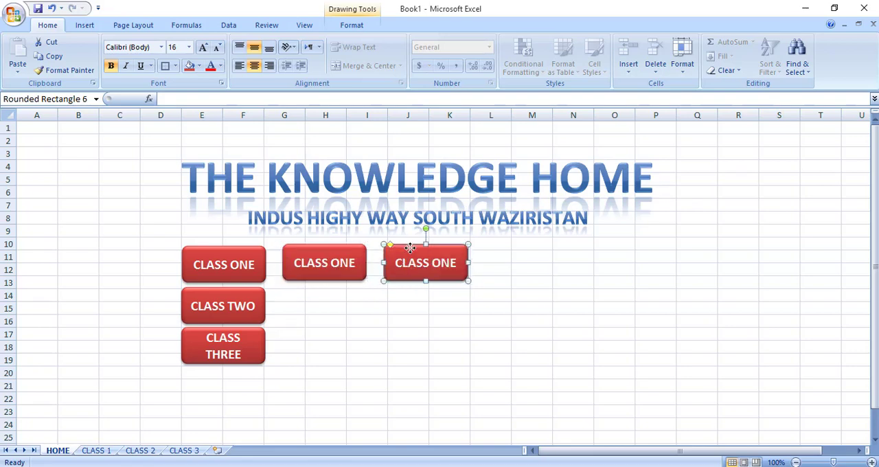
pyautogui.keyDown('shift'); pyautogui.click(342, 248); pyautogui.keyUp('shift')
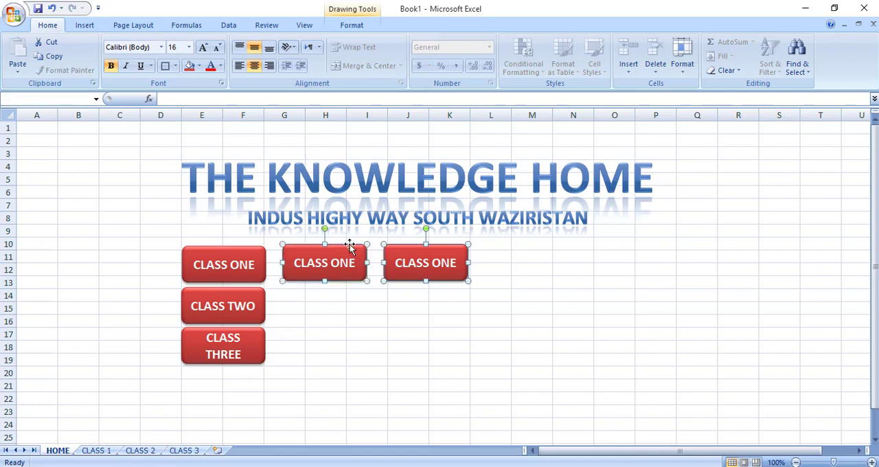
pyautogui.moveTo(349, 247); pyautogui.dragTo(342, 334)
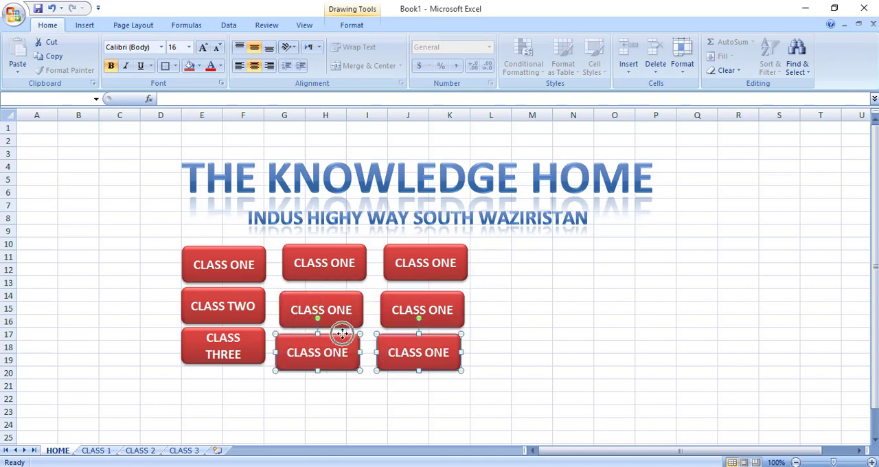
pyautogui.click(493, 296)
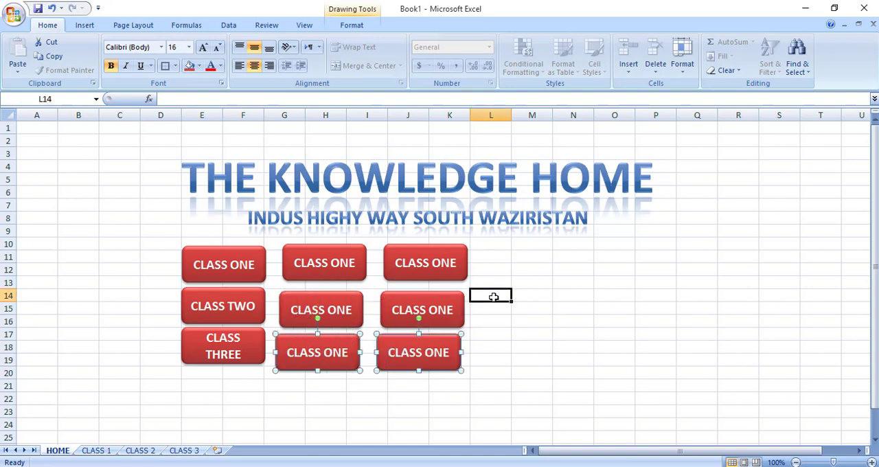
pyautogui.click(196, 256)
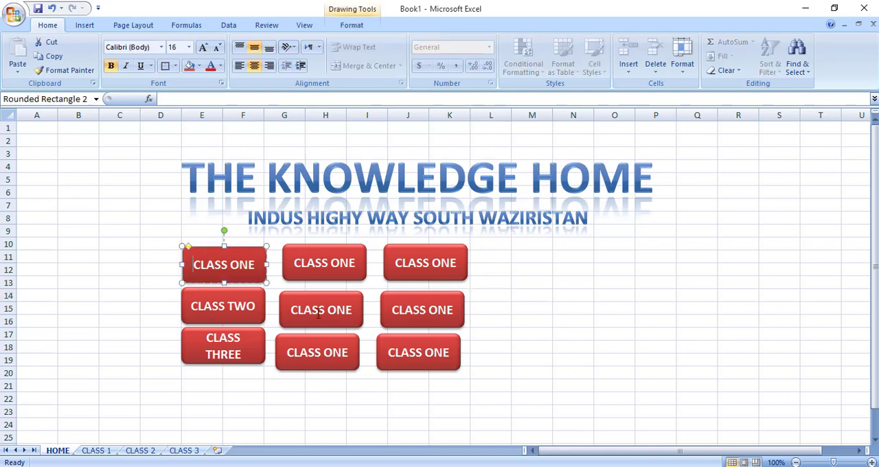
pyautogui.keyDown('ctrl'); pyautogui.click(400, 336); pyautogui.keyUp('ctrl')
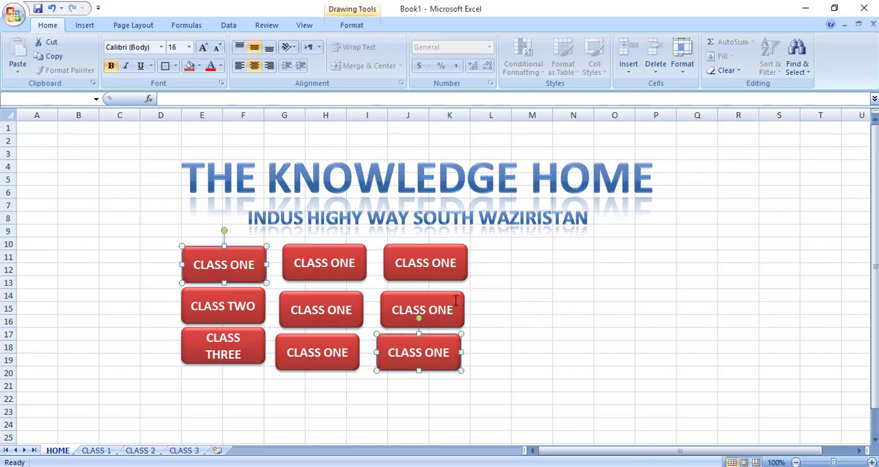
pyautogui.click(490, 298)
pyautogui.click(557, 255)
pyautogui.click(520, 352)
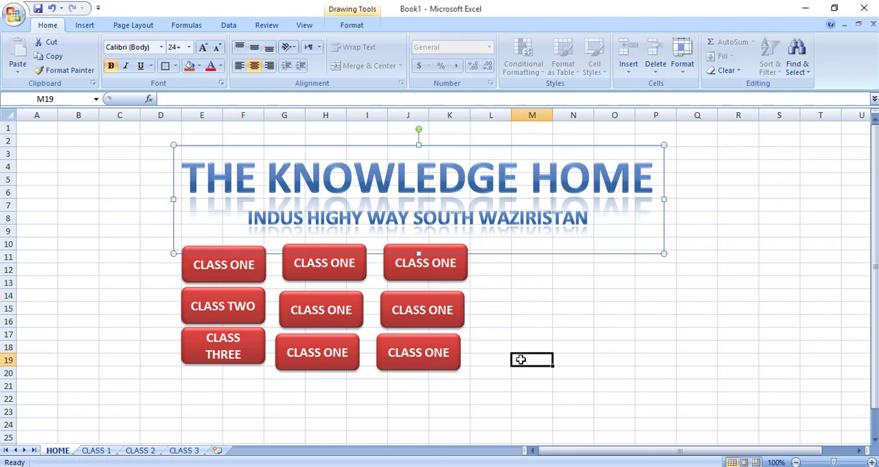
# Hyperlink the first-column CLASS ONE shape to cell A1 of the CLASS 1 sheet in this document.
pyautogui.click(555, 304)
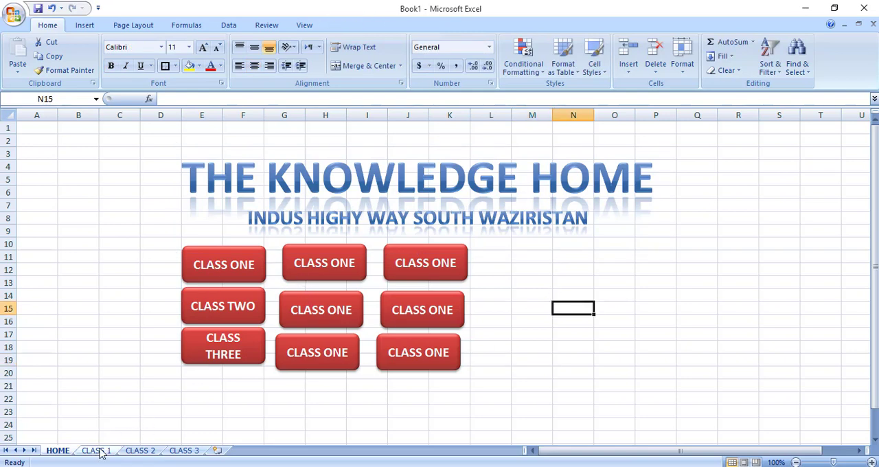
pyautogui.click(220, 267)
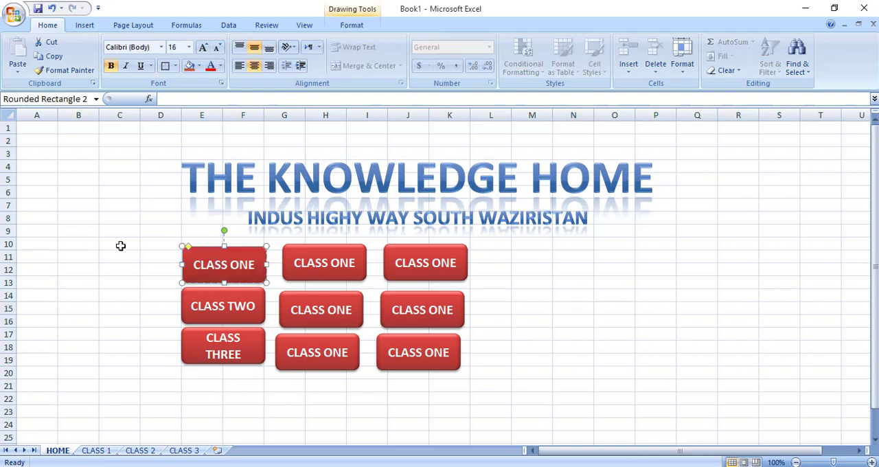
pyautogui.hotkey('ctrl', 'k')
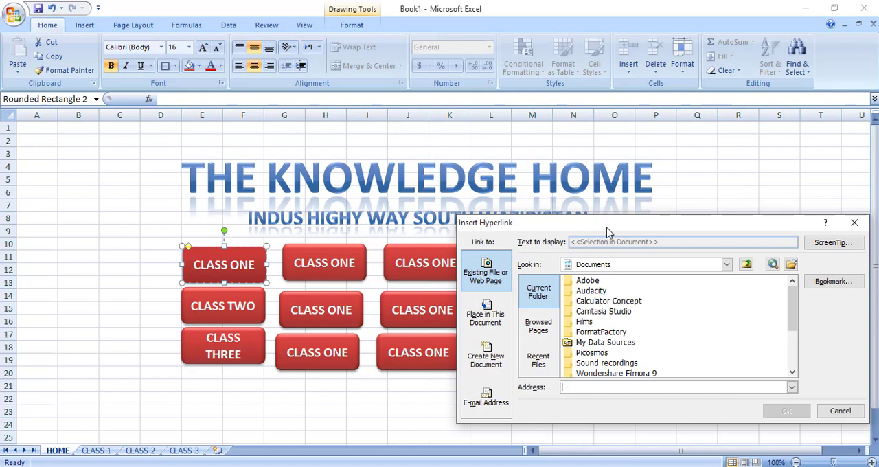
pyautogui.moveTo(607, 233); pyautogui.dragTo(503, 108)
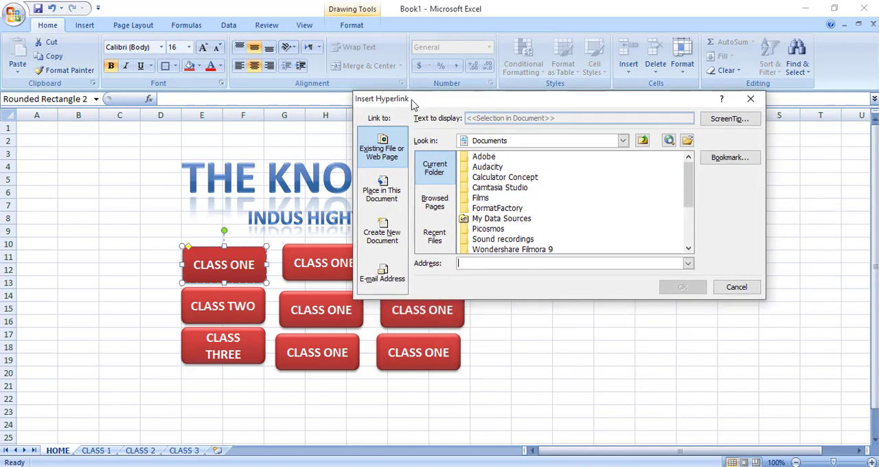
pyautogui.click(389, 188)
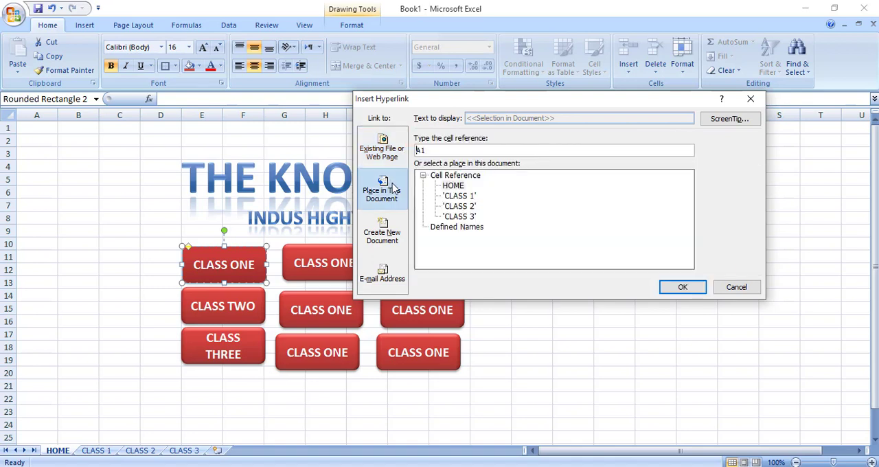
pyautogui.click(468, 198)
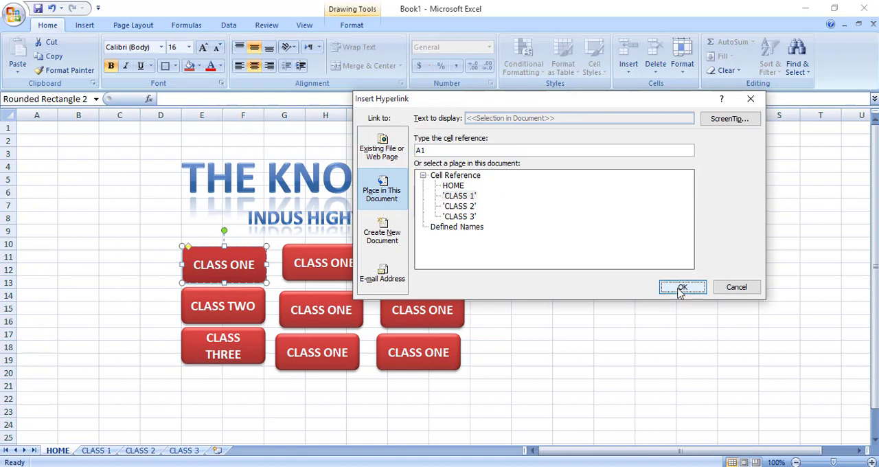
pyautogui.click(680, 288)
# Hyperlink the CLASS TWO shape to the CLASS 2 sheet and the CLASS THREE shape to the CLASS 3 sheet.
pyautogui.click(239, 316)
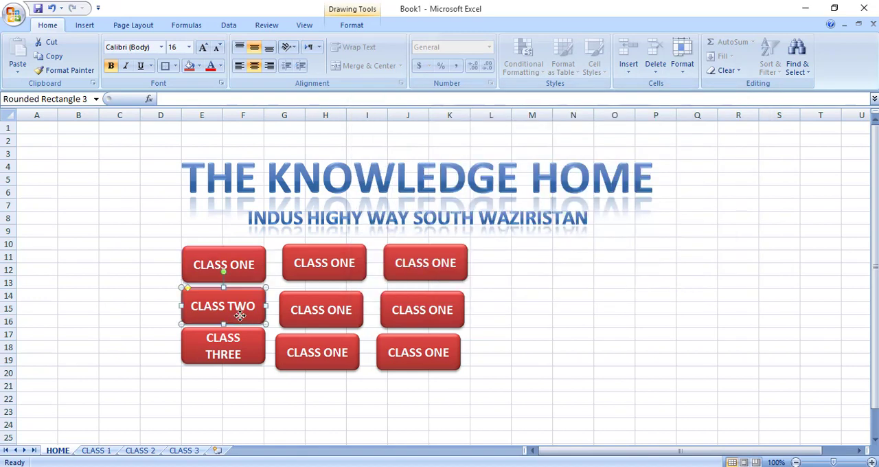
pyautogui.hotkey('ctrl', 'k')
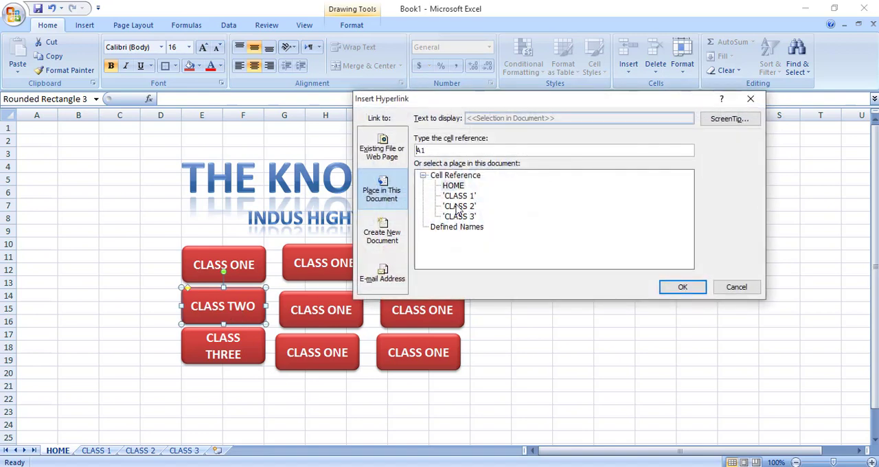
pyautogui.click(457, 207)
pyautogui.click(679, 288)
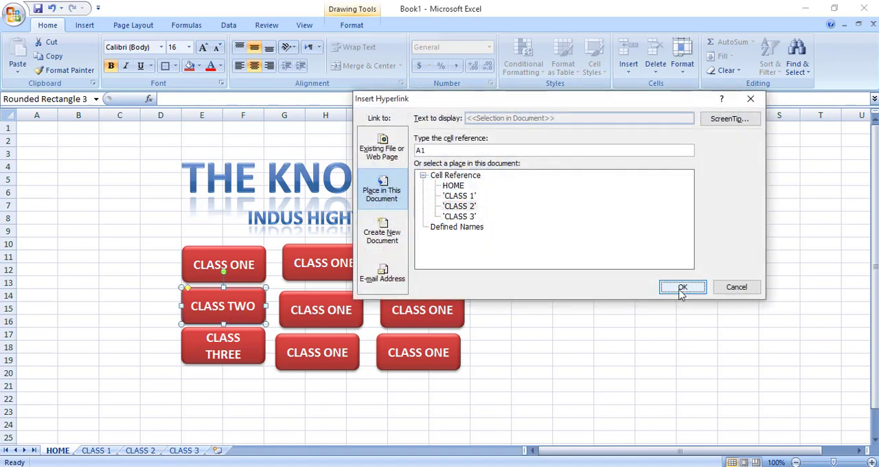
pyautogui.click(233, 352)
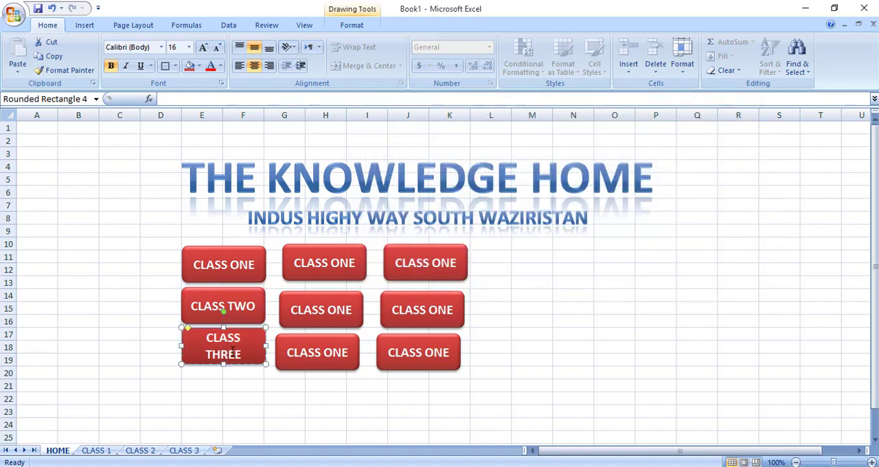
pyautogui.hotkey('ctrl', 'k')
pyautogui.click(458, 216)
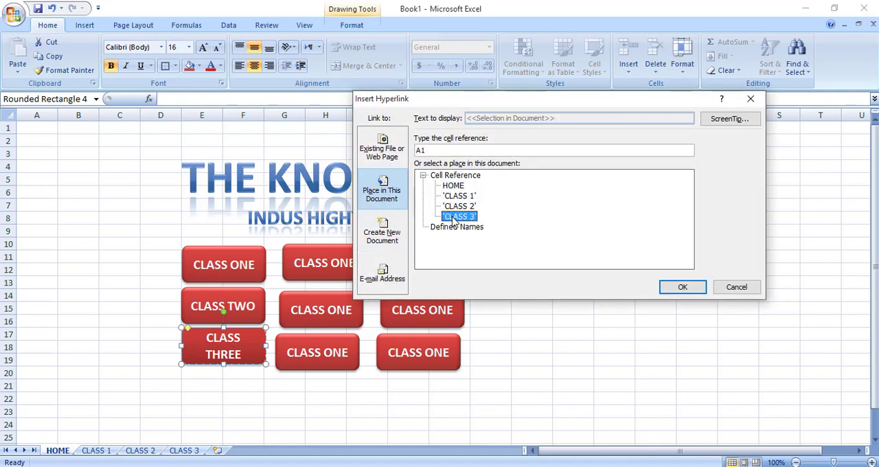
pyautogui.click(680, 287)
pyautogui.click(529, 339)
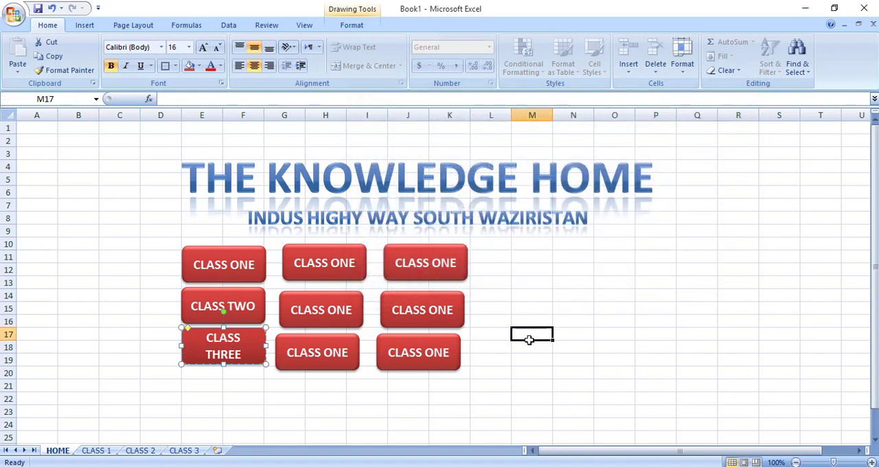
# Follow the CLASS ONE link and hyperlink the HOME cell P3 on the CLASS 1 sheet to the HOME sheet.
pyautogui.click(224, 267)
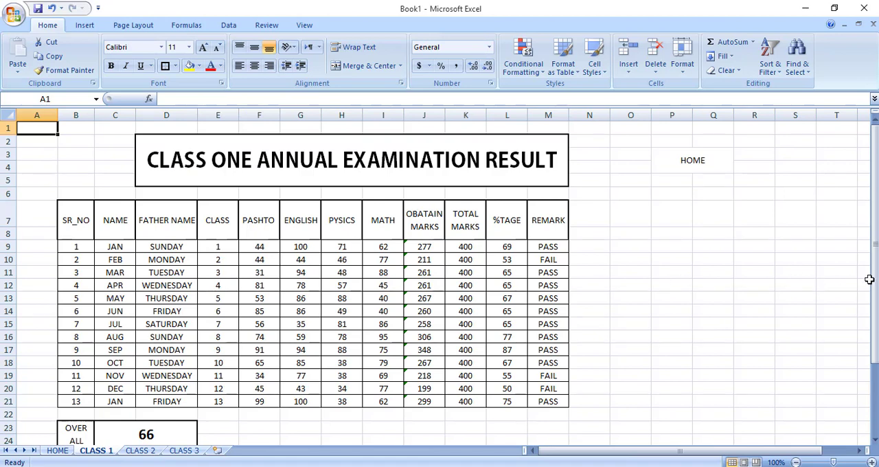
pyautogui.moveTo(876, 282); pyautogui.dragTo(876, 287)
pyautogui.click(715, 168)
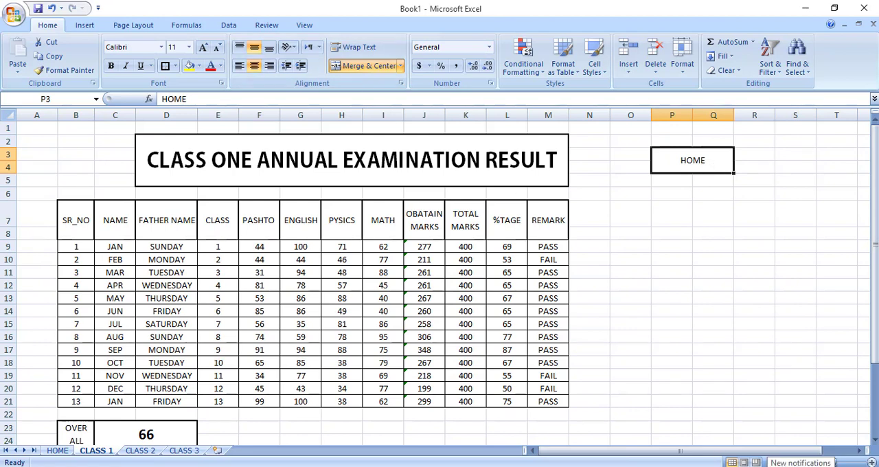
pyautogui.hotkey('ctrl', 'k')
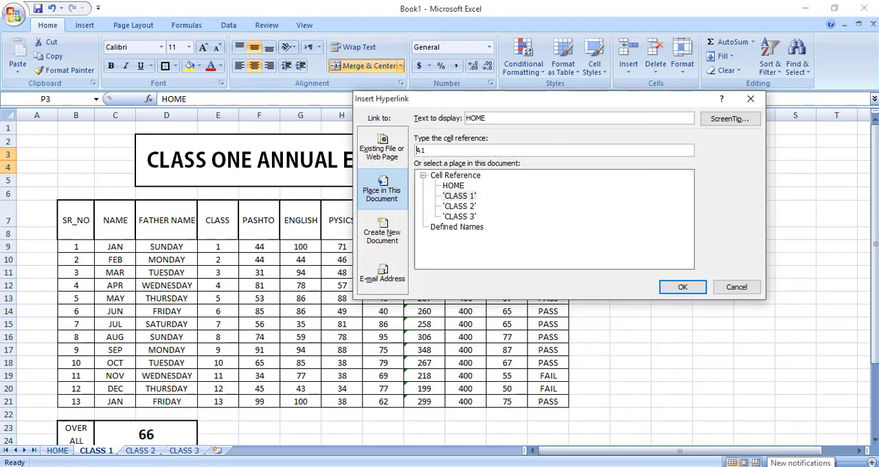
pyautogui.click(450, 187)
pyautogui.click(687, 287)
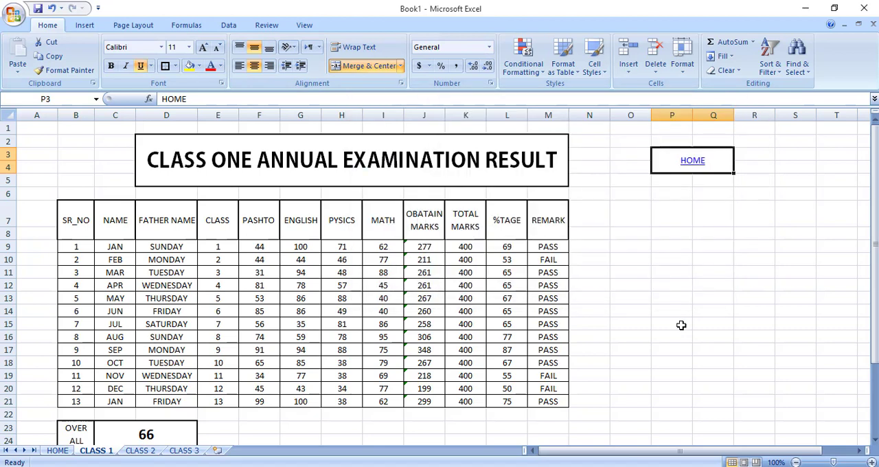
# Apply a thick box border around the merged HOME link cell P3:Q4.
pyautogui.click(682, 325)
pyautogui.click(721, 177)
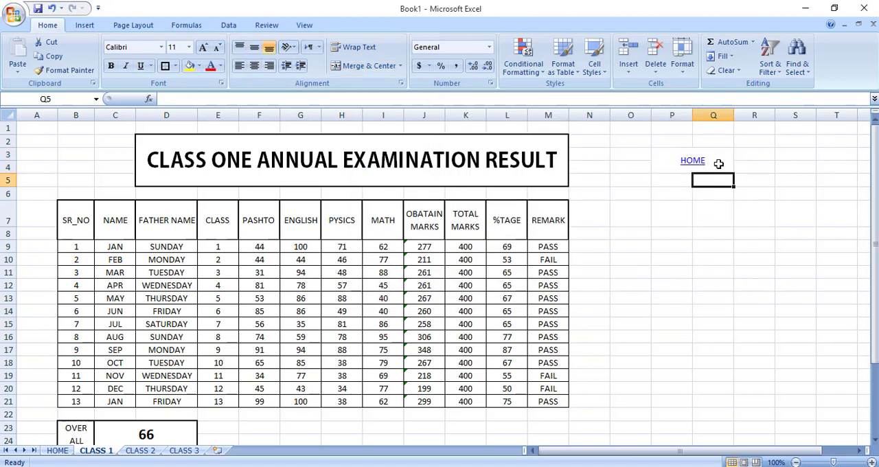
pyautogui.click(718, 164)
pyautogui.click(169, 67)
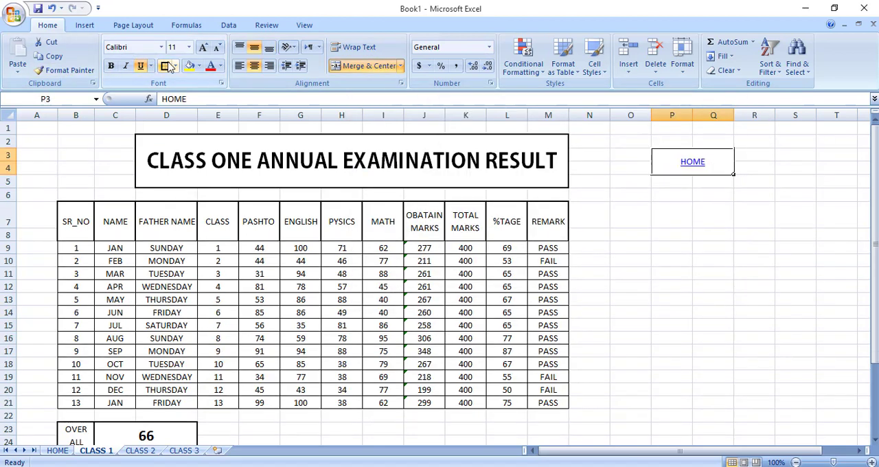
pyautogui.click(625, 259)
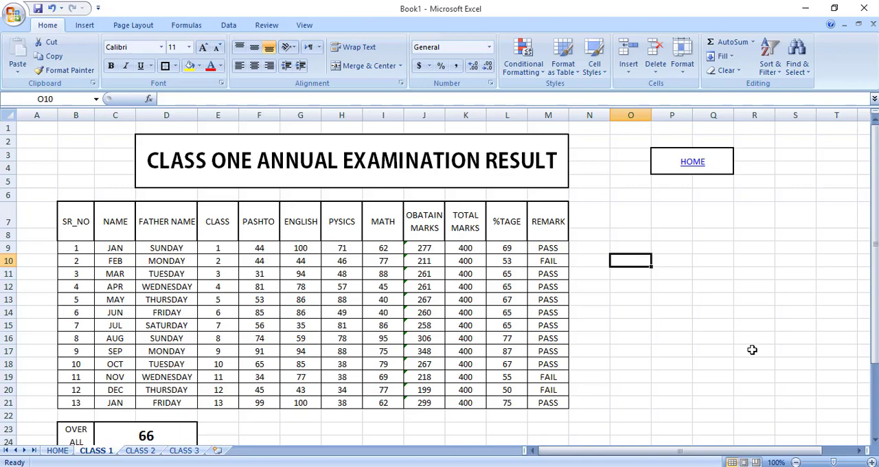
# Test the hyperlinks by moving between the class result sheets and the HOME sheet, ending on HOME.
pyautogui.click(695, 163)
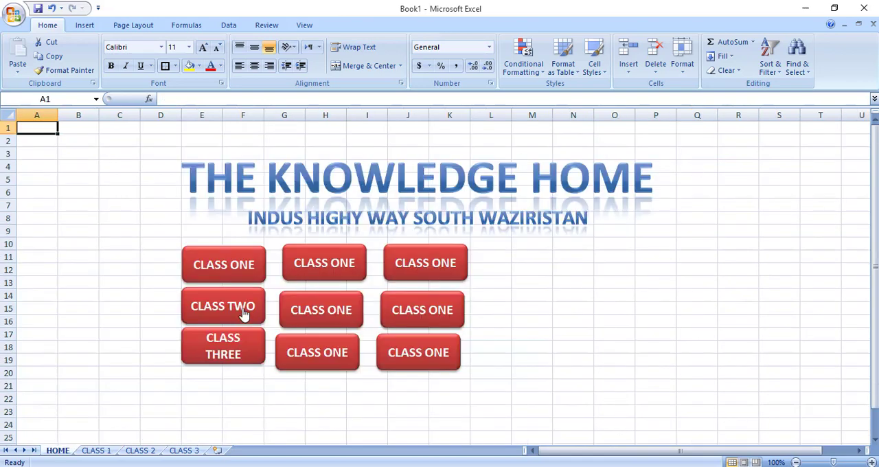
pyautogui.click(242, 314)
pyautogui.click(721, 348)
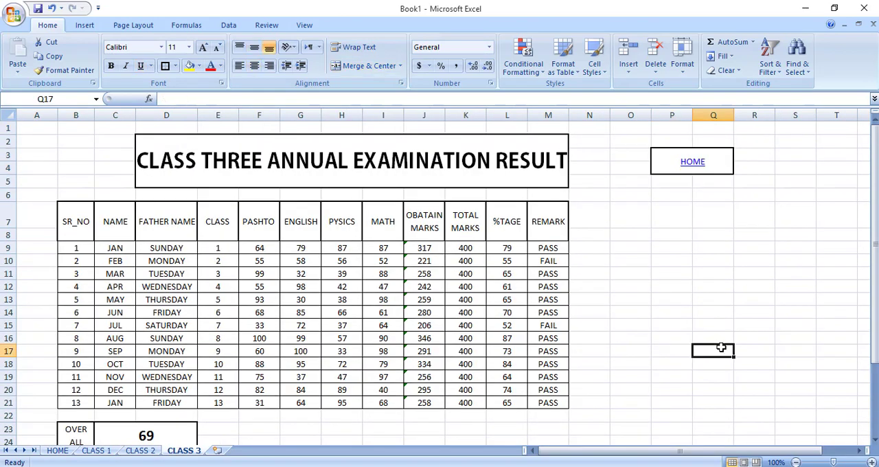
pyautogui.click(705, 169)
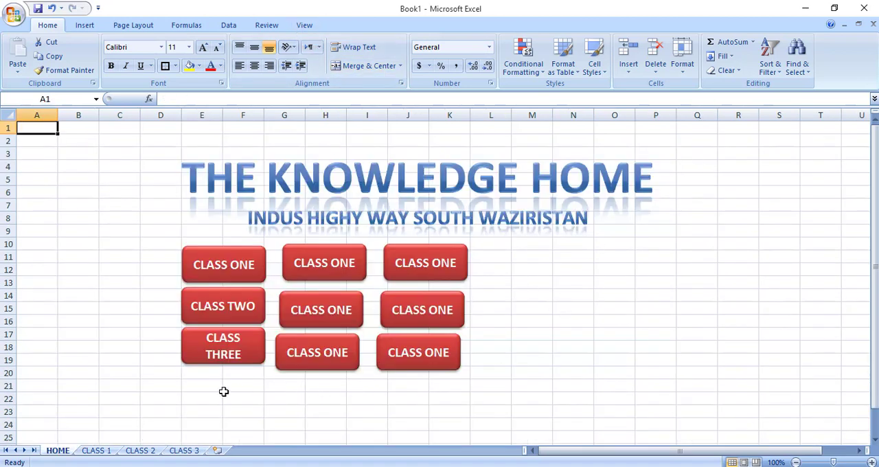
# Merge and center E21:N22 and enter "IF YOU WANT TO SEE THE RESULT YOU CAN IN THE BUTTON TO BACK CLICK HOME.".
pyautogui.moveTo(208, 389); pyautogui.dragTo(590, 391)
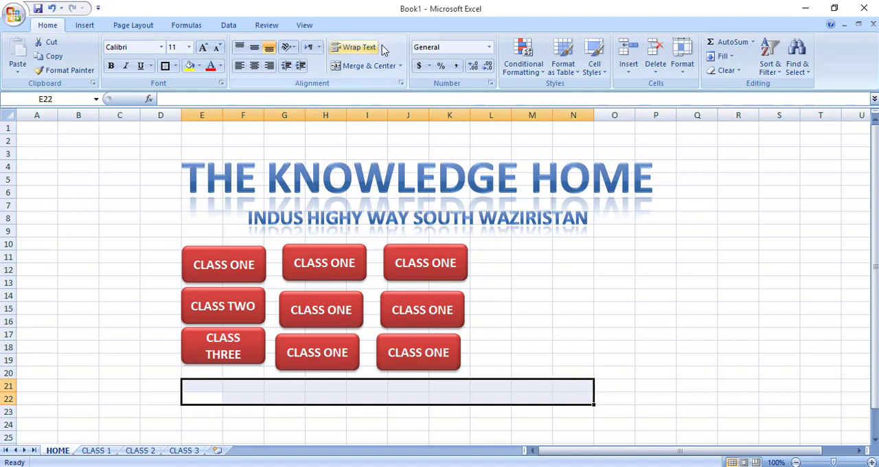
pyautogui.click(380, 67)
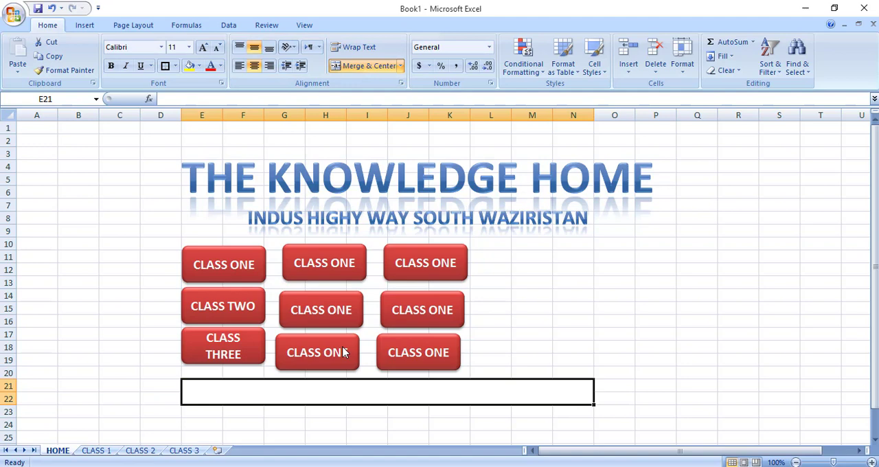
pyautogui.write('IF YOU WAN')
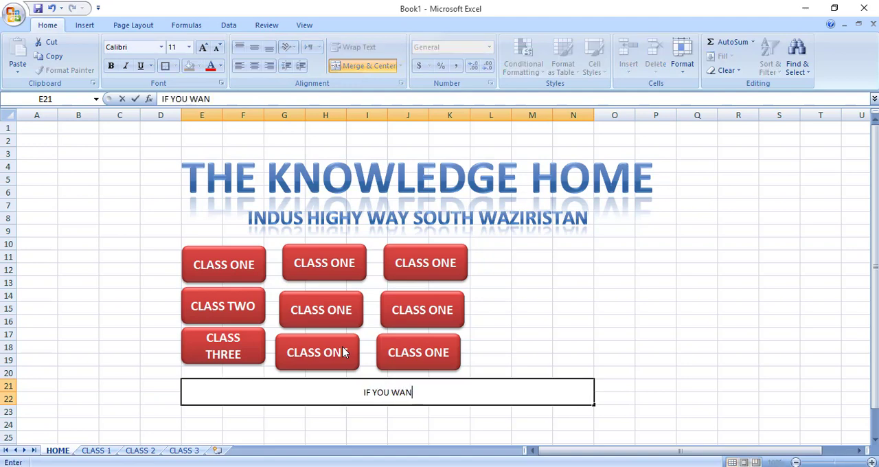
pyautogui.write('T TO SEE THE R')
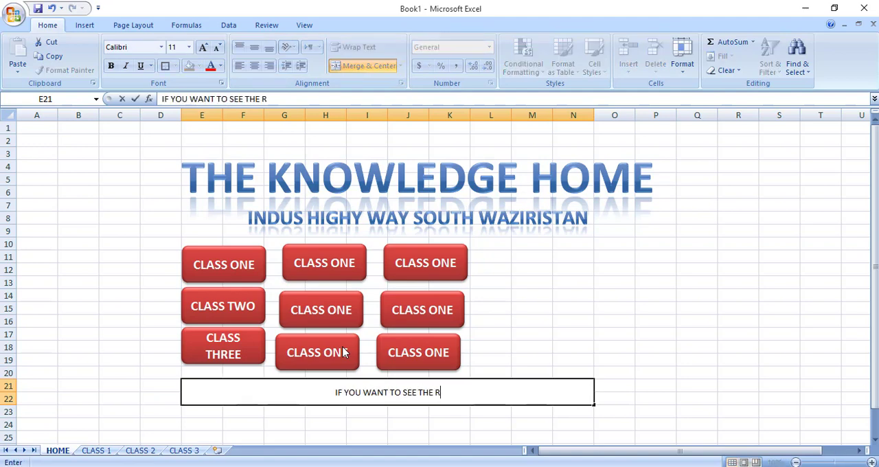
pyautogui.write('ESULT YOU C')
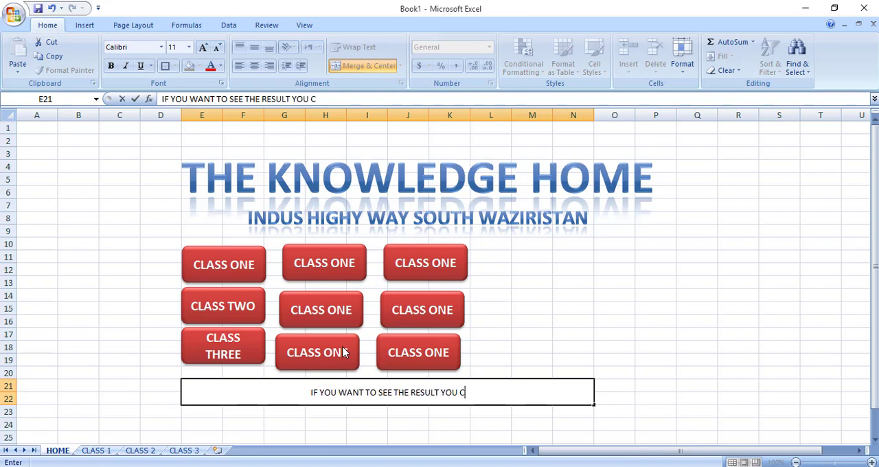
pyautogui.write('AN')
pyautogui.press('BackSpace')
pyautogui.write('AN THE')
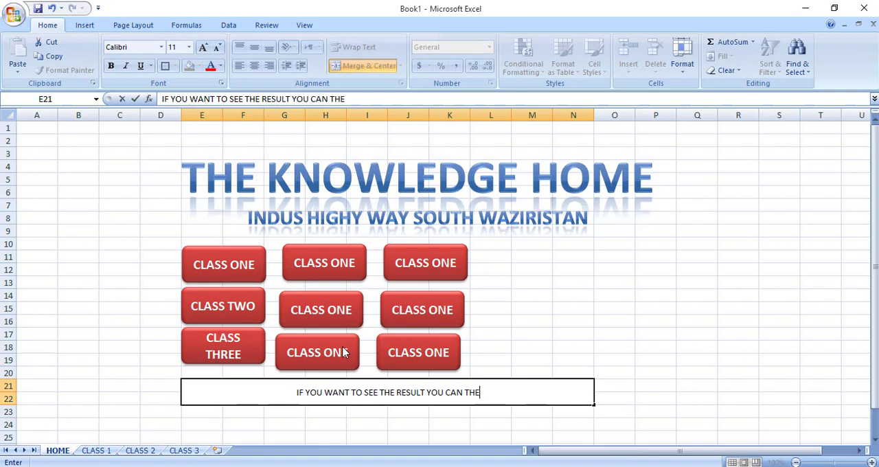
pyautogui.press('BackSpace')
pyautogui.press('BackSpace')
pyautogui.press('BackSpace')
pyautogui.write('IN ')
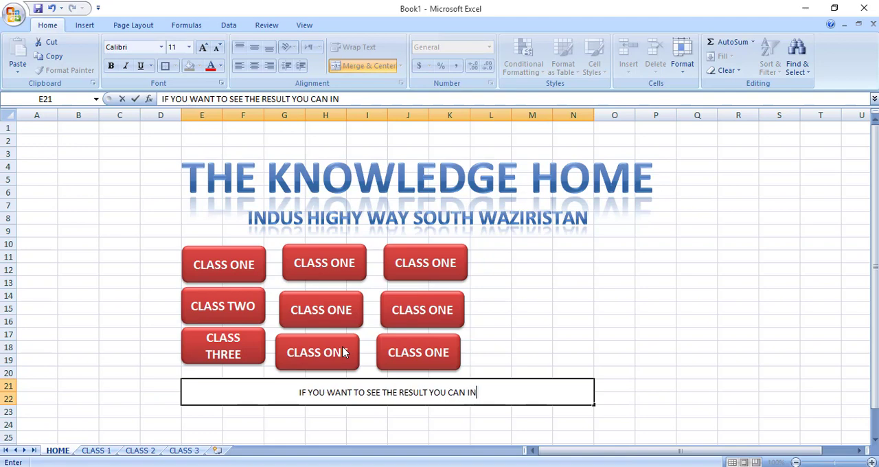
pyautogui.write('THE BUTT')
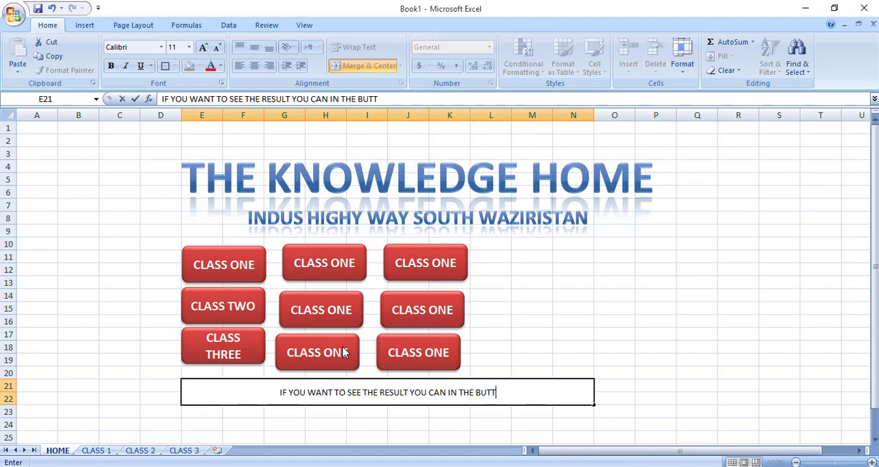
pyautogui.write('ON TO B')
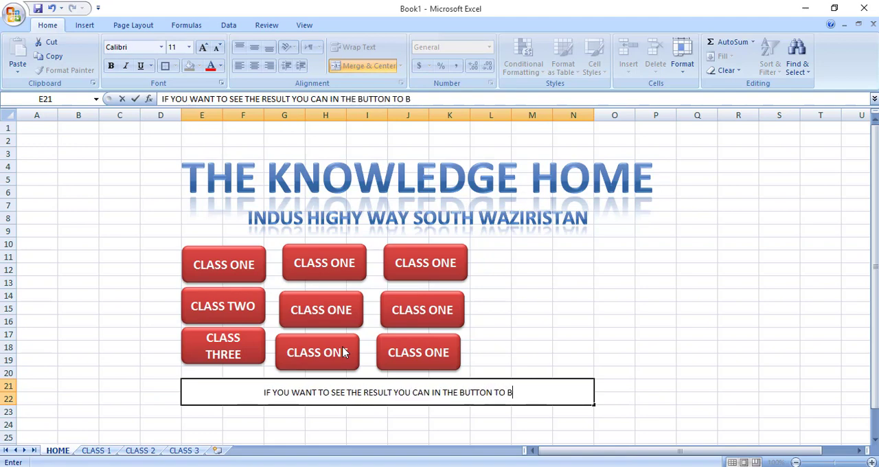
pyautogui.write('ACK CLIC')
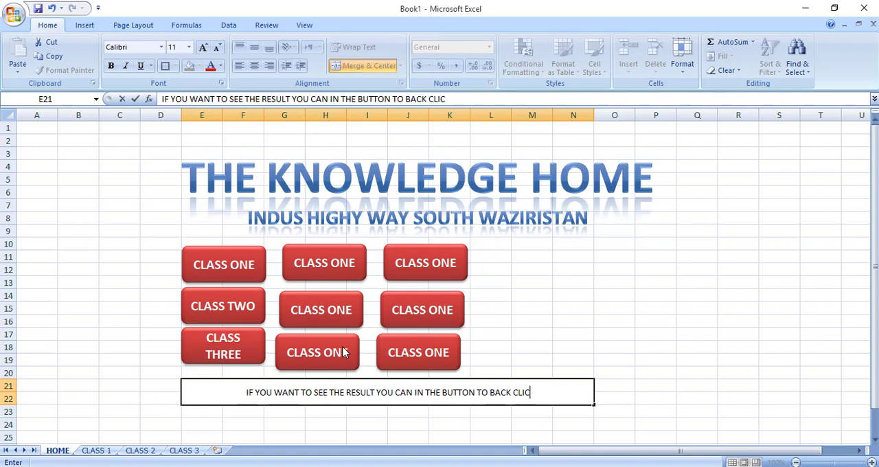
pyautogui.write('K HOME.')
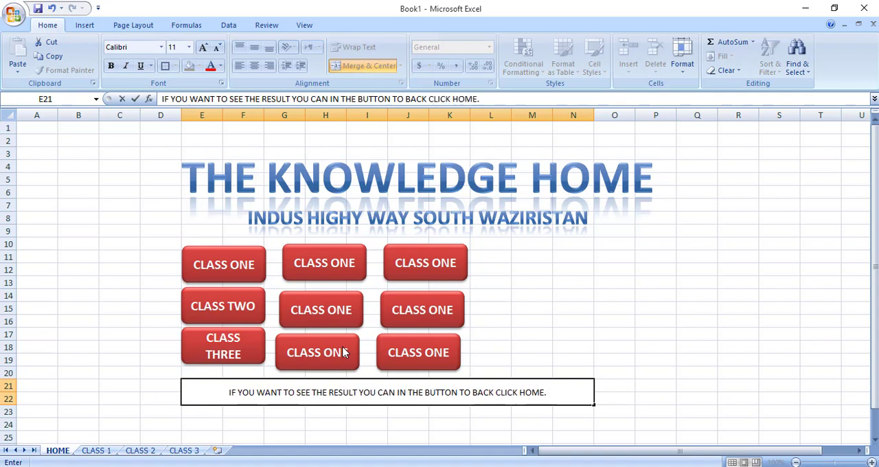
pyautogui.press('Return')
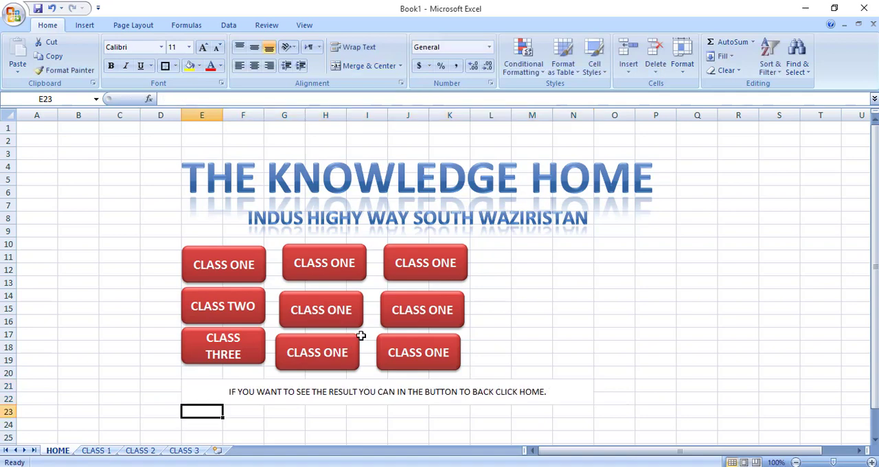
# Apply a thick box border around the merged instruction note in E21:N22 on the HOME sheet.
pyautogui.click(263, 390)
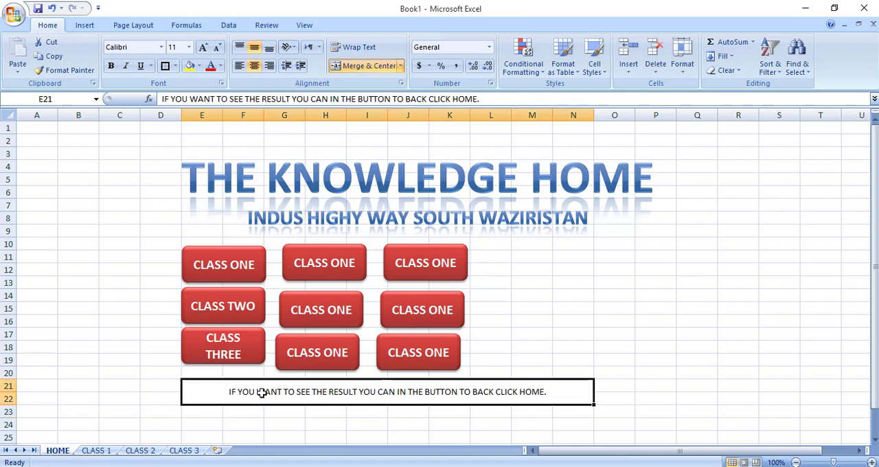
pyautogui.click(164, 66)
pyautogui.click(78, 205)
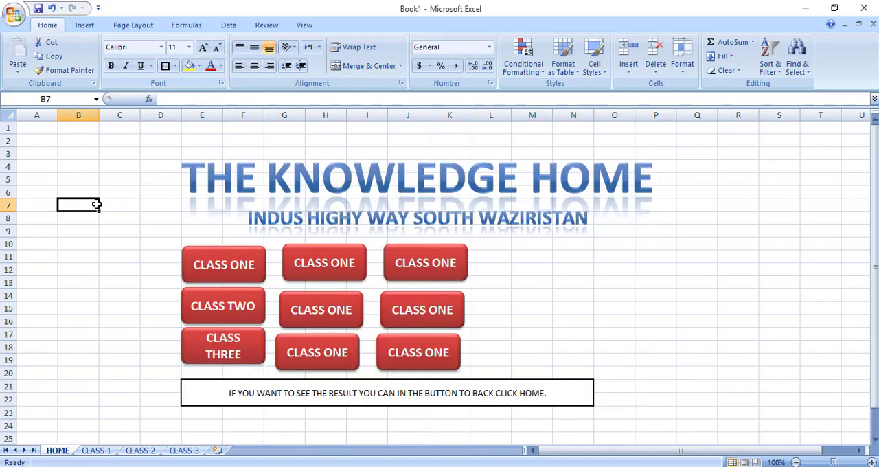
# Hide the gridlines on the HOME sheet.
pyautogui.click(305, 24)
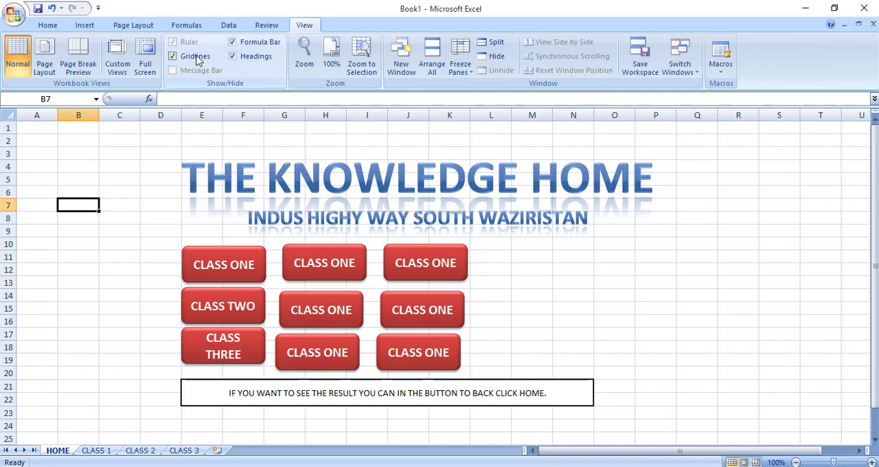
pyautogui.click(197, 60)
pyautogui.click(112, 281)
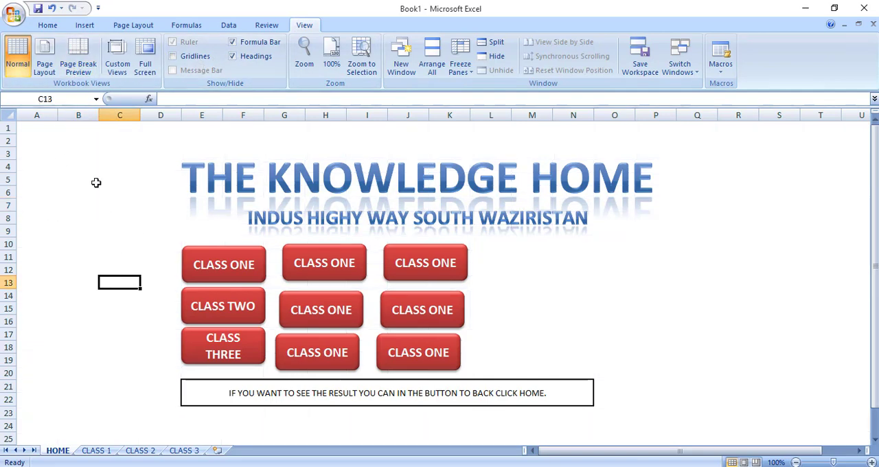
pyautogui.click(44, 26)
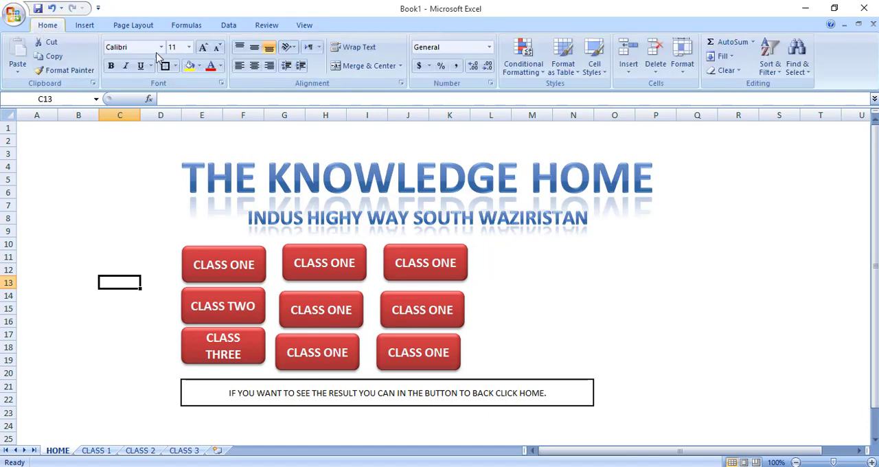
pyautogui.click(834, 333)
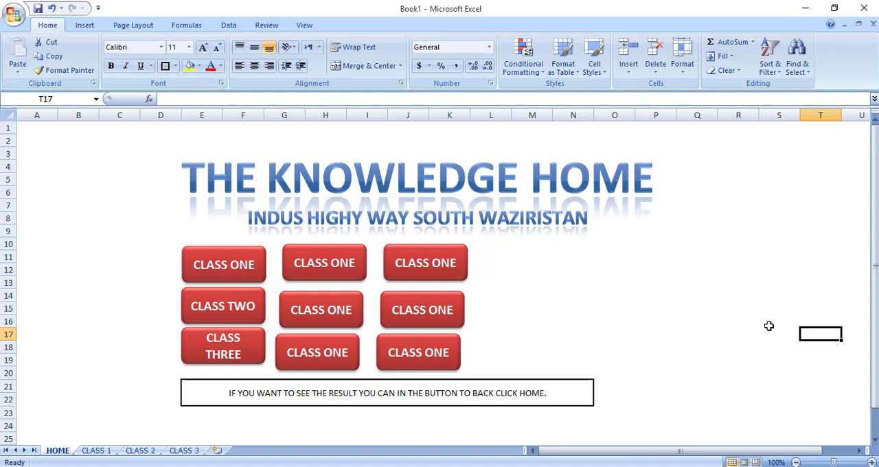
# Follow the CLASS TWO button's hyperlink to its result sheet and inspect the obtained marks formula in J15.
pyautogui.click(242, 305)
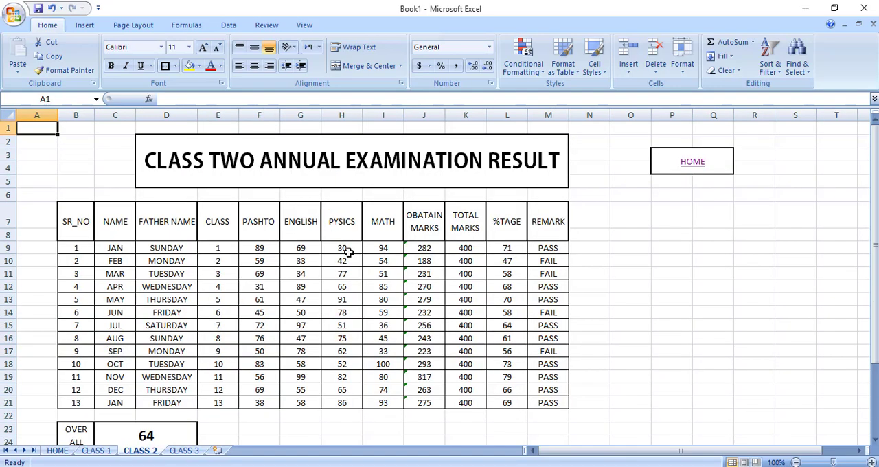
pyautogui.click(410, 323)
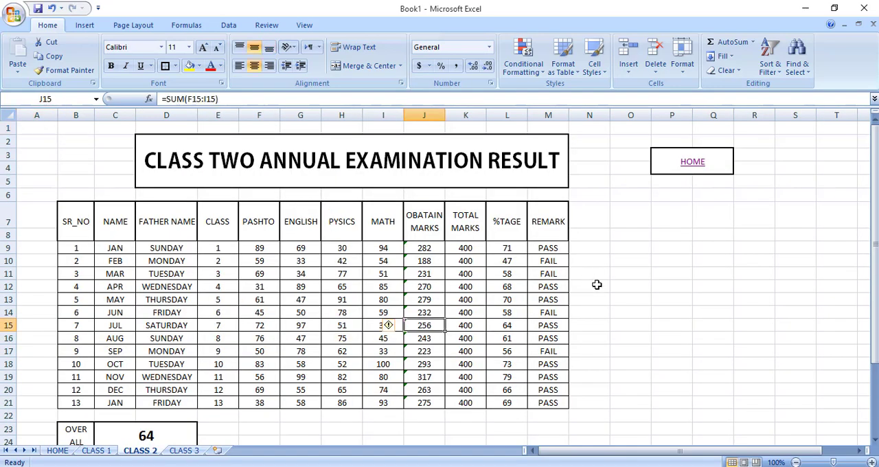
pyautogui.click(620, 327)
pyautogui.click(627, 354)
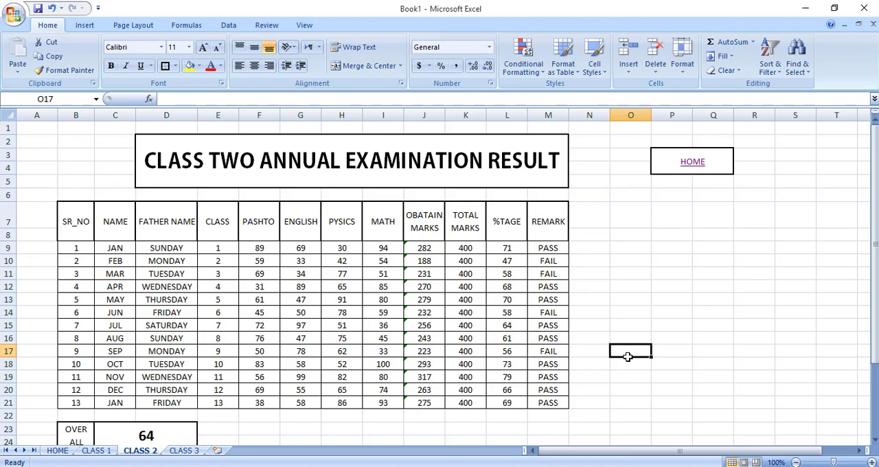
pyautogui.click(638, 216)
pyautogui.click(678, 232)
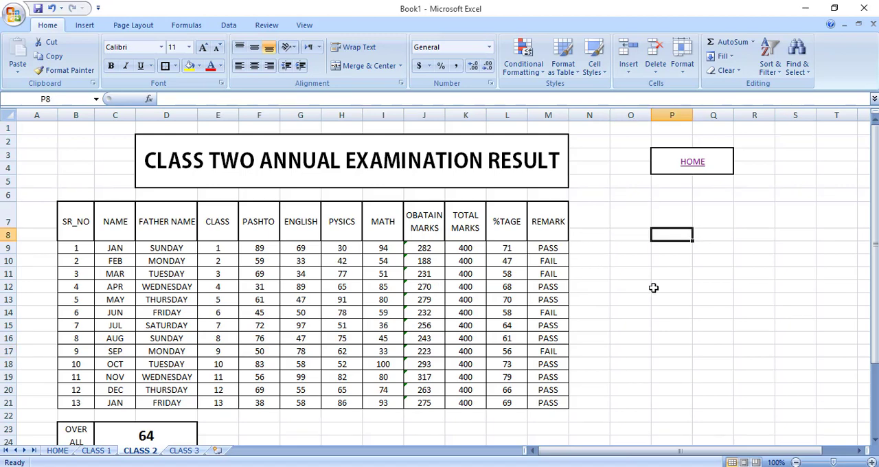
pyautogui.click(630, 323)
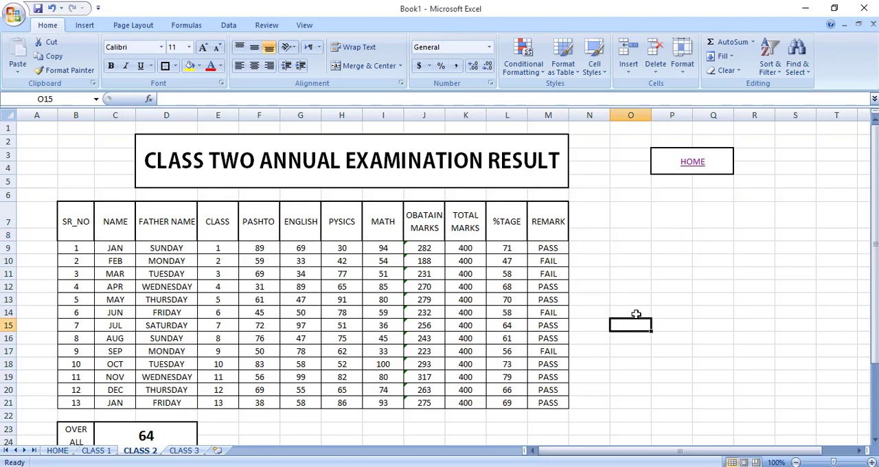
pyautogui.click(636, 314)
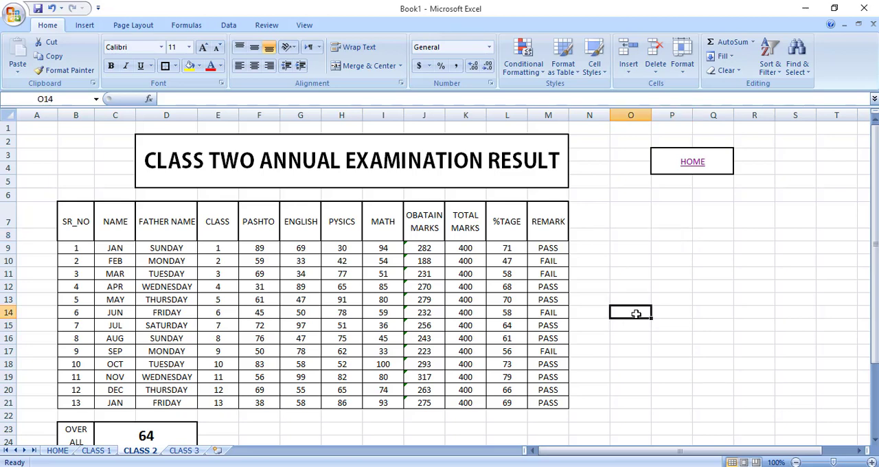